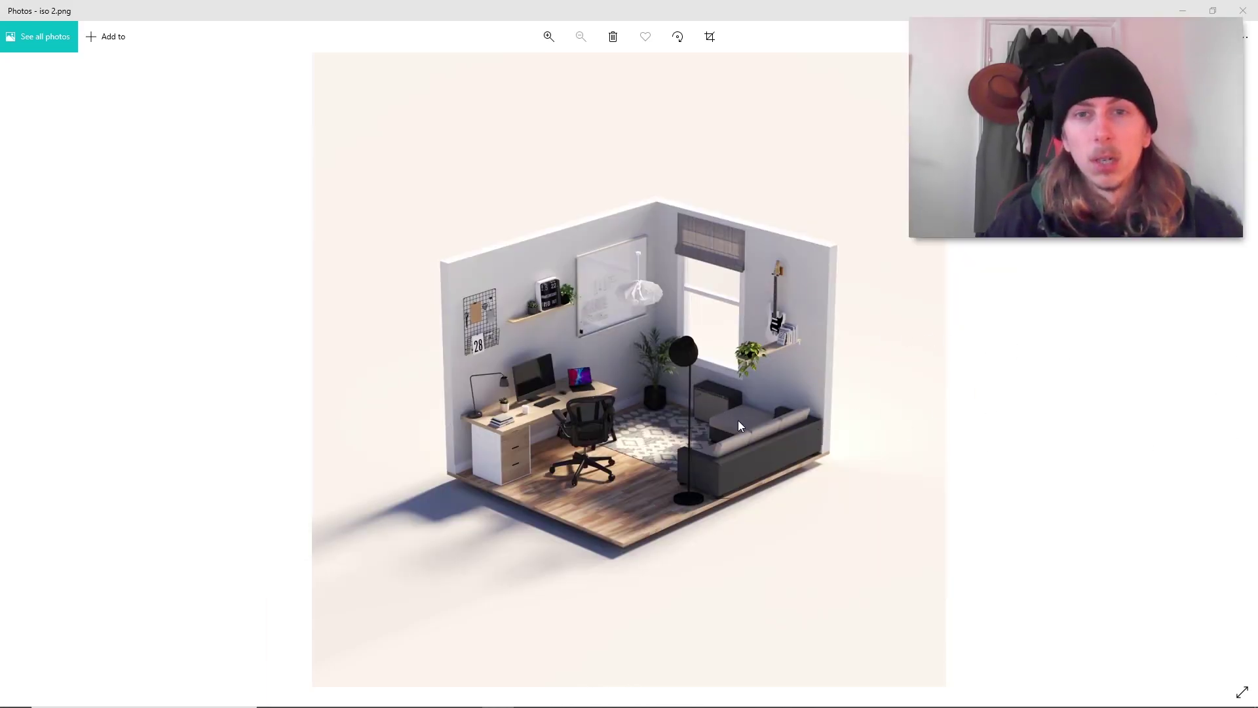
Switch to Chrome's Reddit home office post and go back to the r/Sketchup feed
{"action": "scroll", "coordinate": [536, 377], "scroll_direction": "up", "scroll_amount": 5}
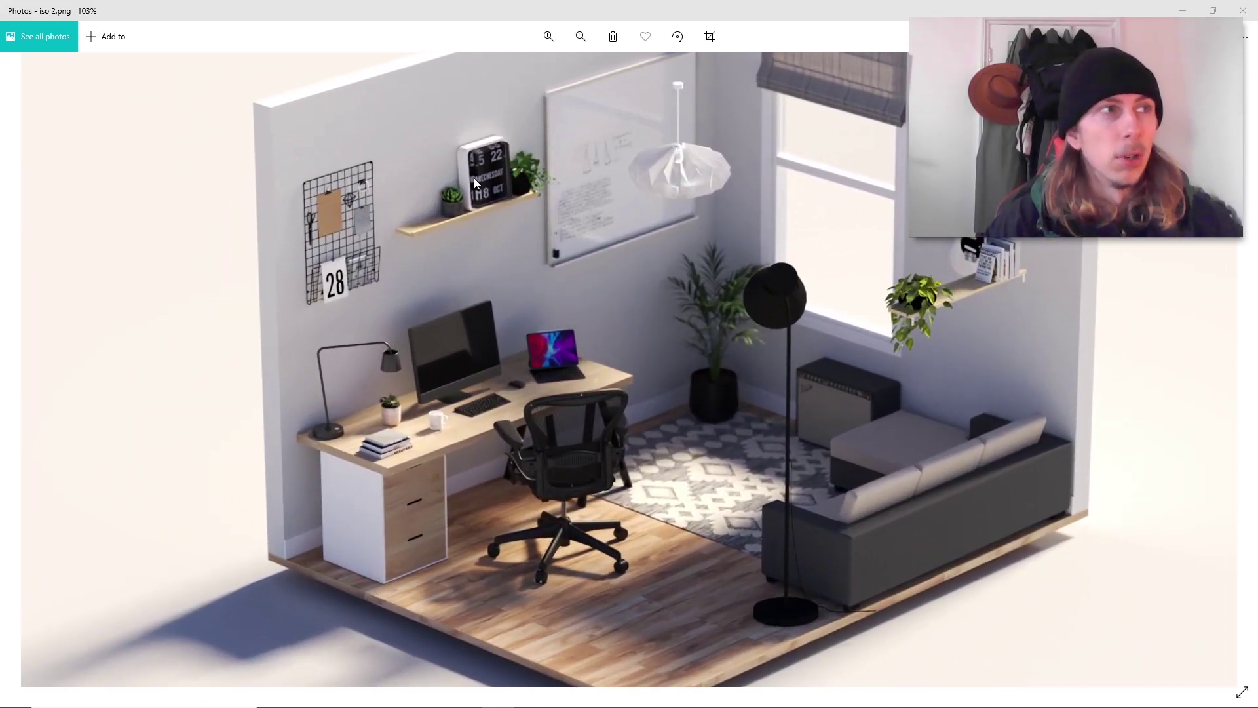
{"action": "scroll", "coordinate": [528, 257], "scroll_direction": "down", "scroll_amount": 2}
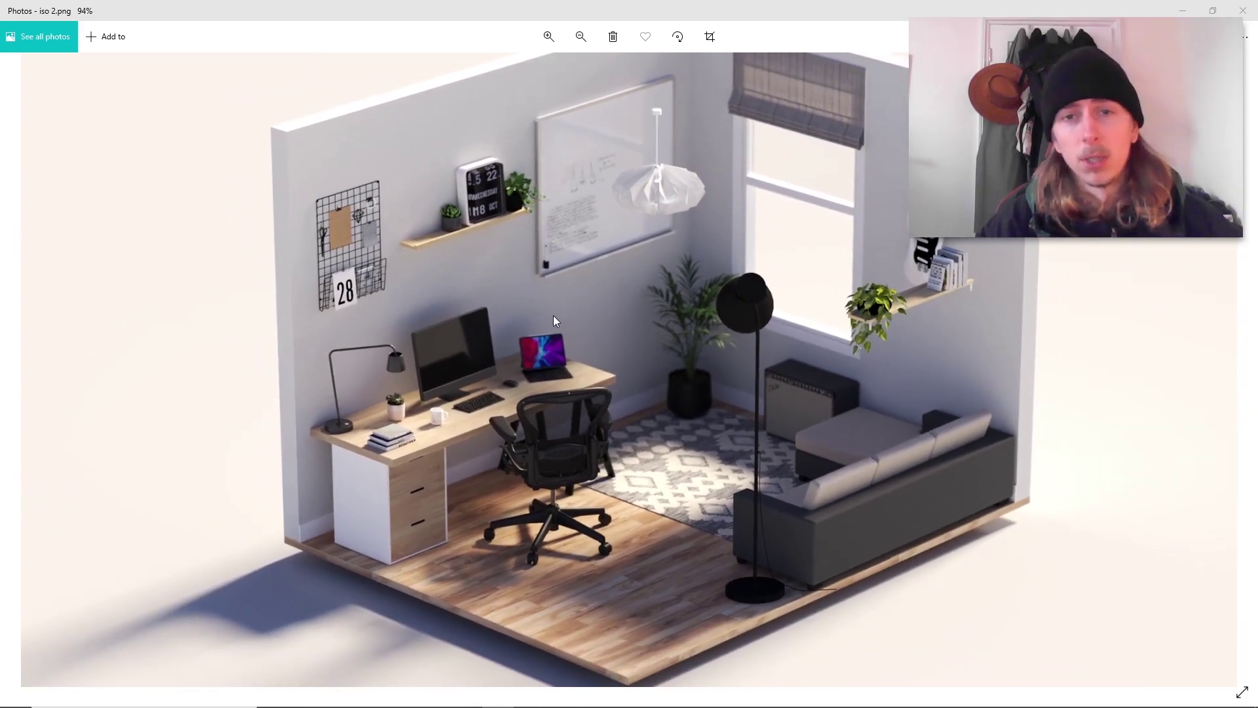
{"action": "scroll", "coordinate": [633, 323], "scroll_direction": "down", "scroll_amount": 1}
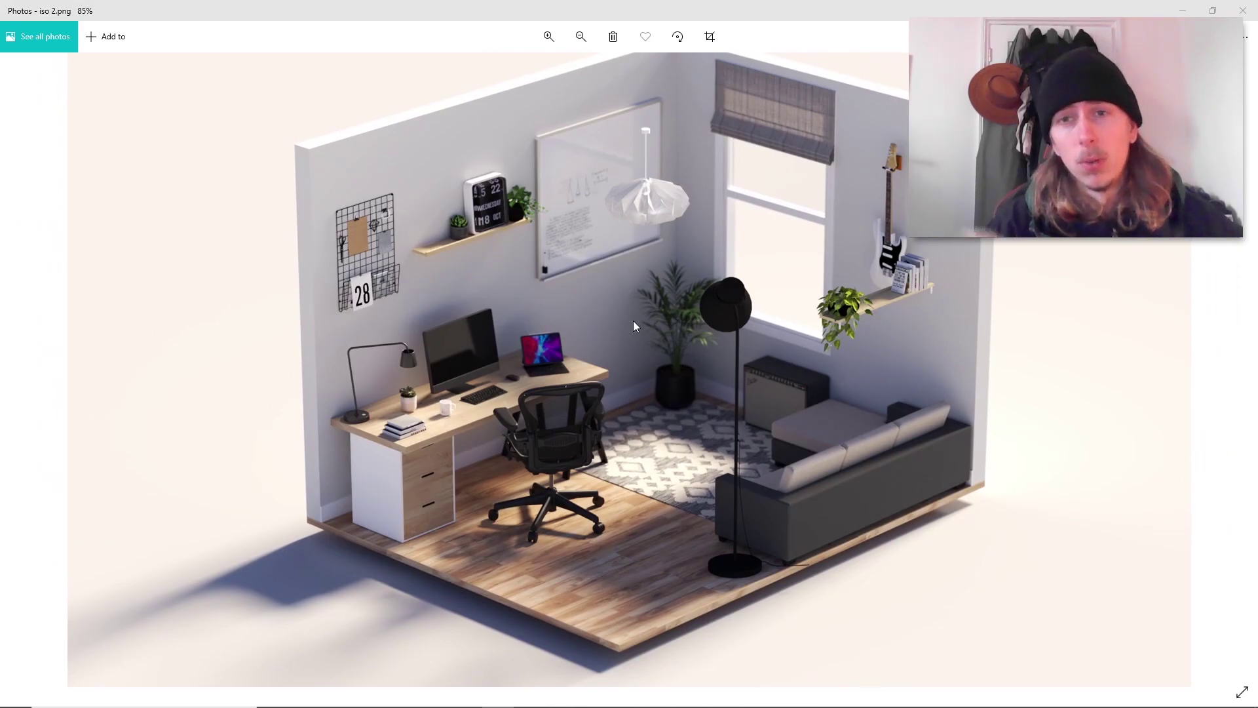
{"action": "scroll", "coordinate": [693, 319], "scroll_direction": "down", "scroll_amount": 1}
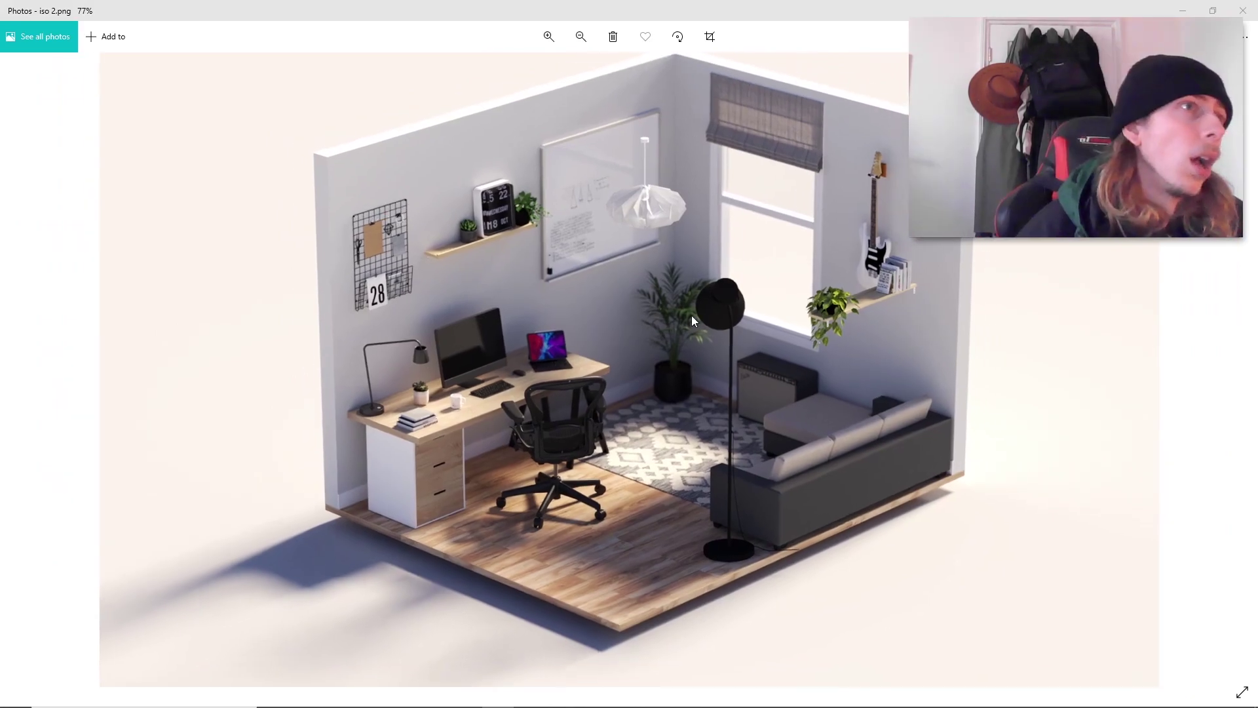
{"action": "scroll", "coordinate": [655, 334], "scroll_direction": "down", "scroll_amount": 3}
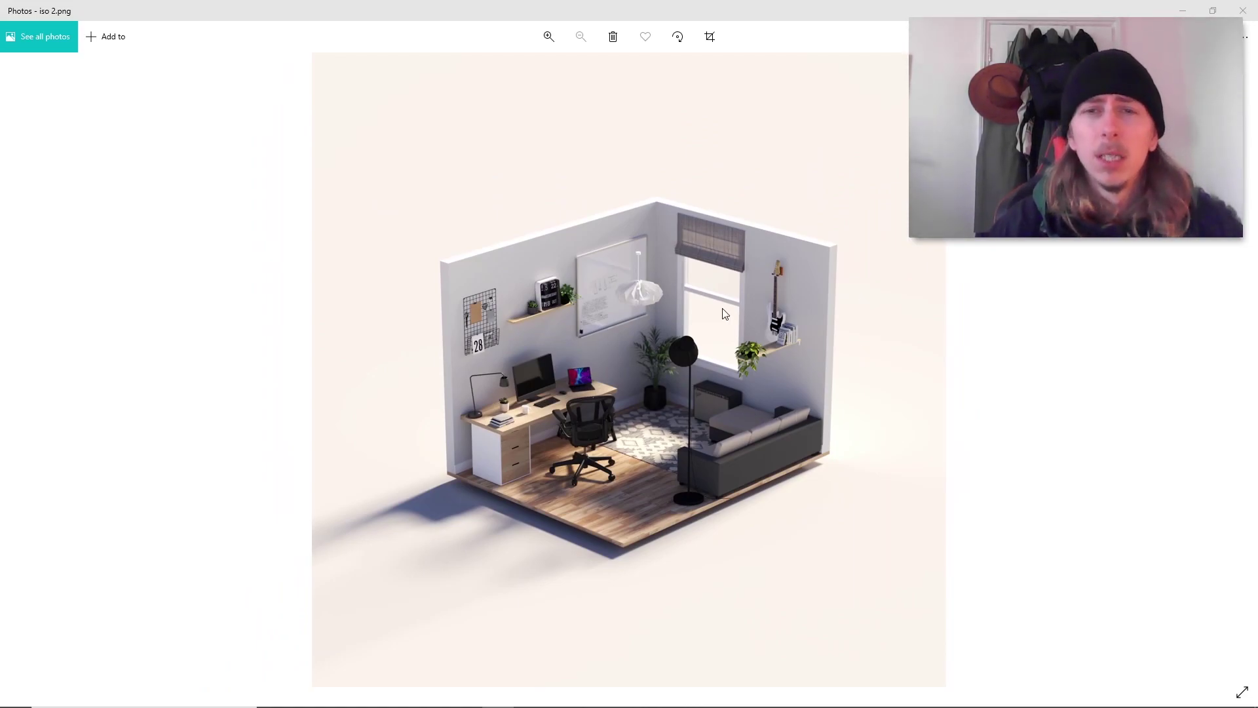
{"action": "mouse_move", "coordinate": [477, 706]}
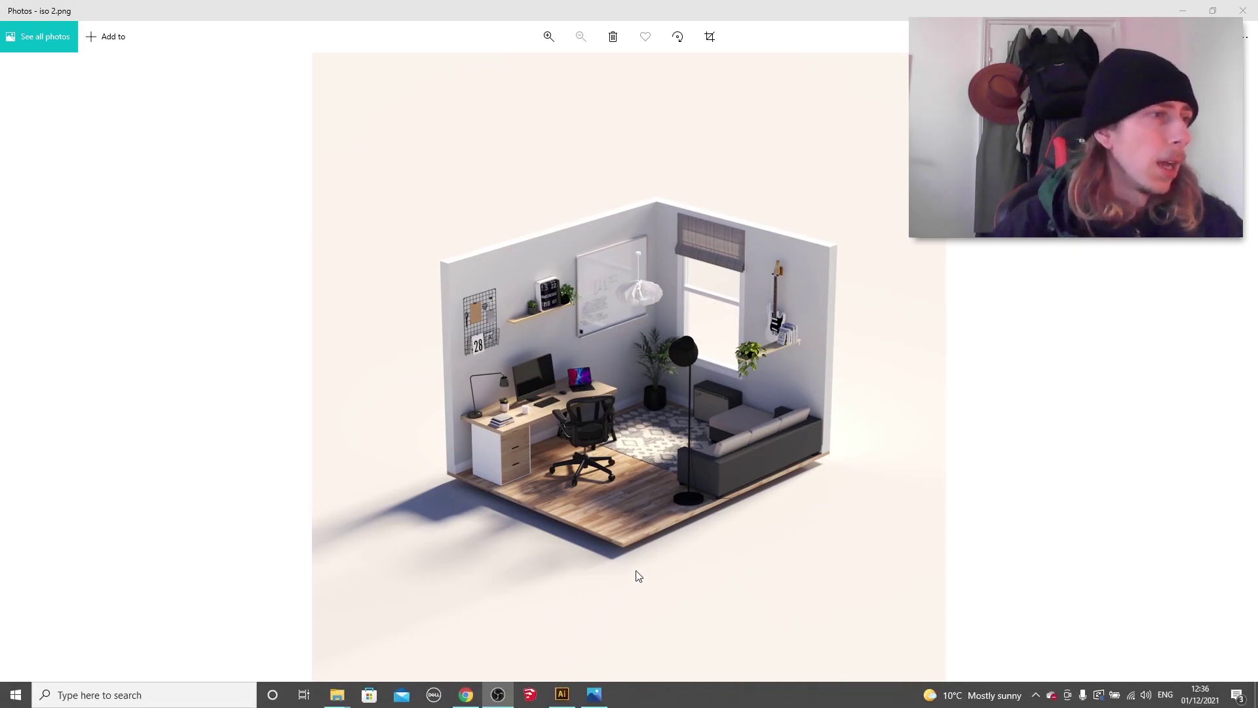
{"action": "left_click", "coordinate": [475, 701]}
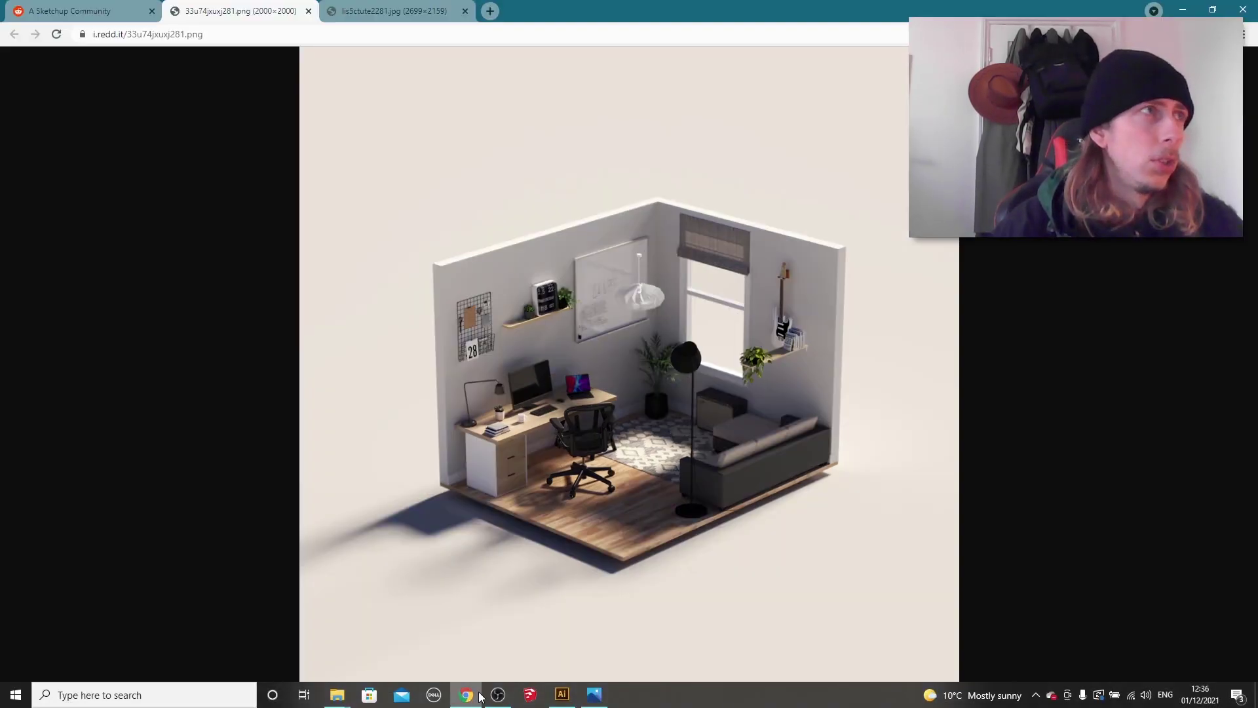
{"action": "left_click", "coordinate": [106, 12]}
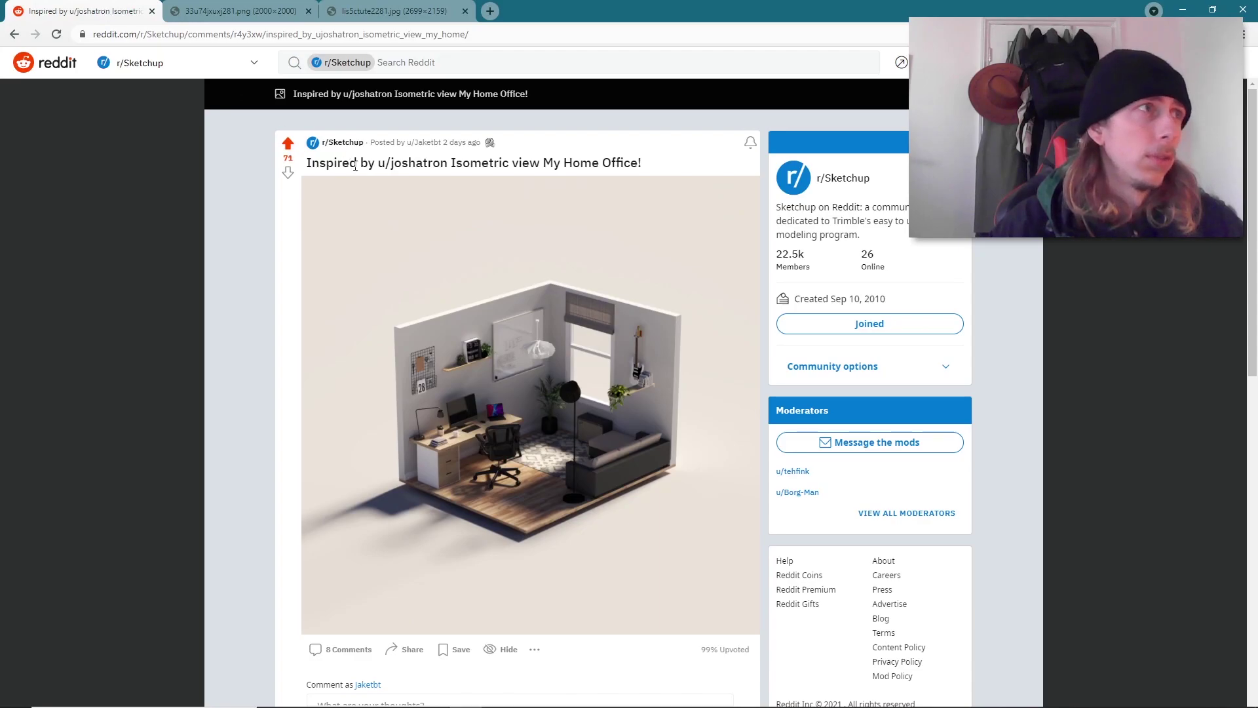
{"action": "key", "text": "Escape"}
Open the coffee shop vignette render in its own tab, view it full size, then close it
{"action": "scroll", "coordinate": [624, 294], "scroll_direction": "up", "scroll_amount": 10}
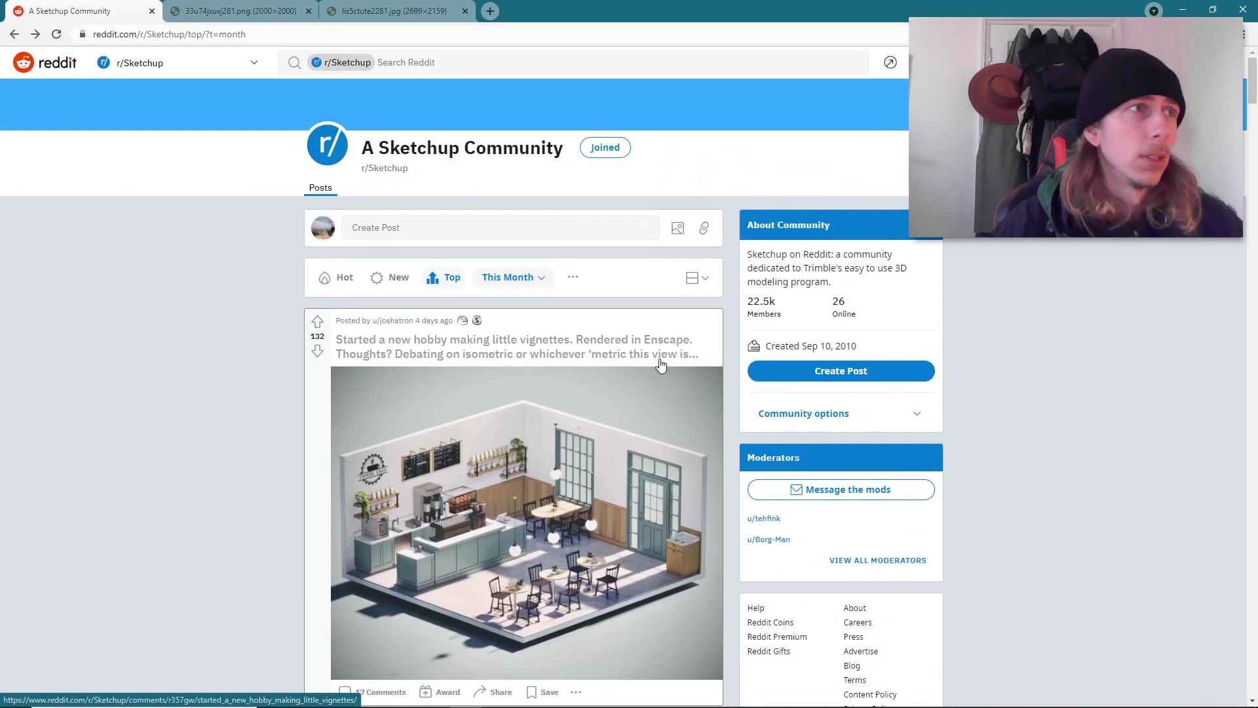
{"action": "scroll", "coordinate": [624, 294], "scroll_direction": "down", "scroll_amount": 1}
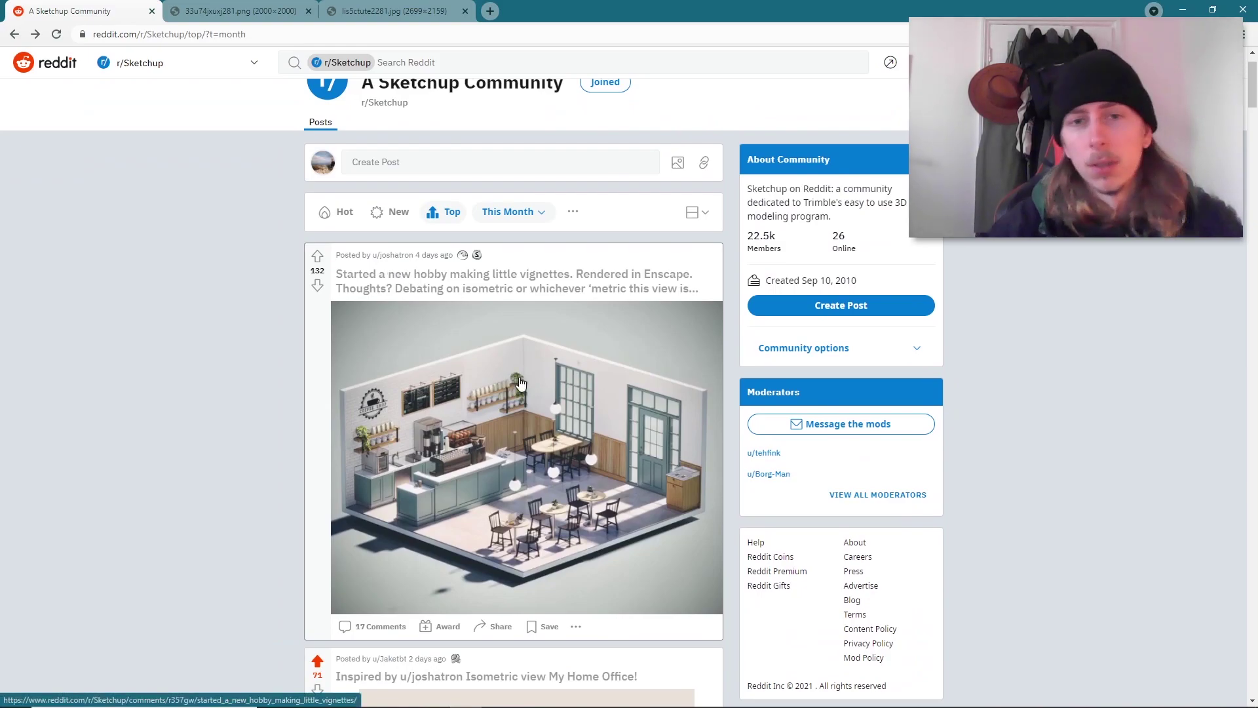
{"action": "left_click", "coordinate": [616, 407]}
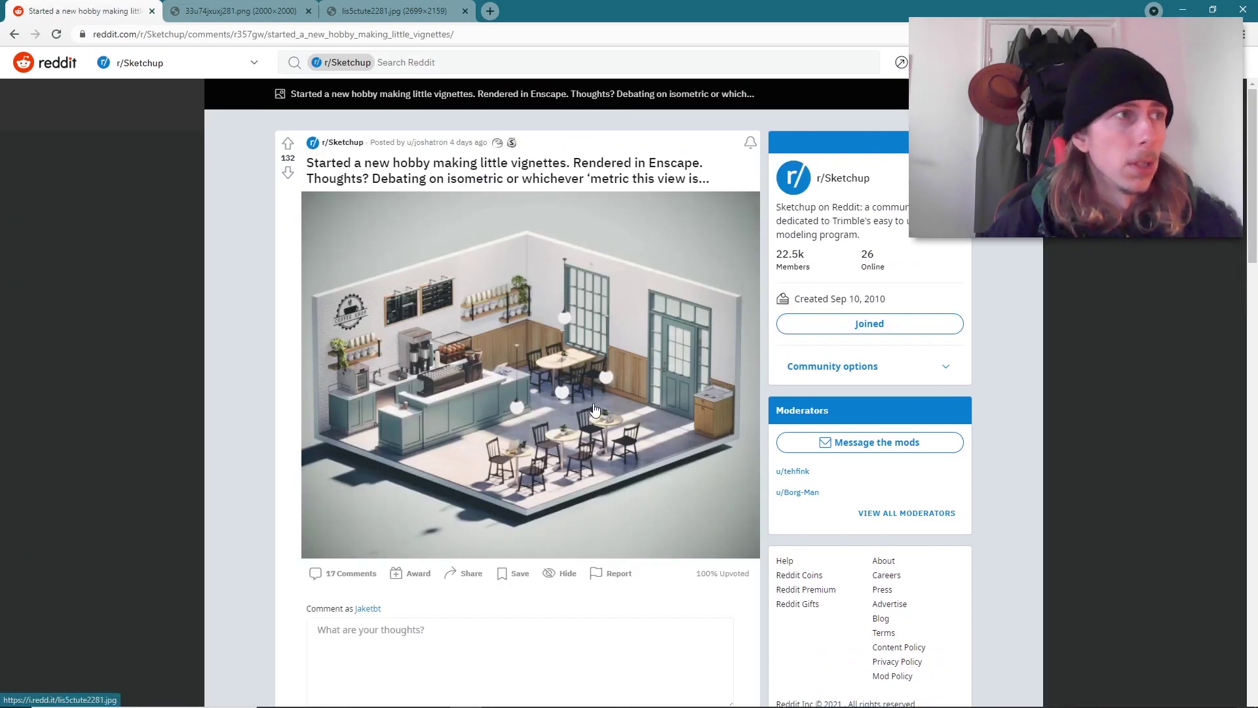
{"action": "left_click", "coordinate": [595, 409]}
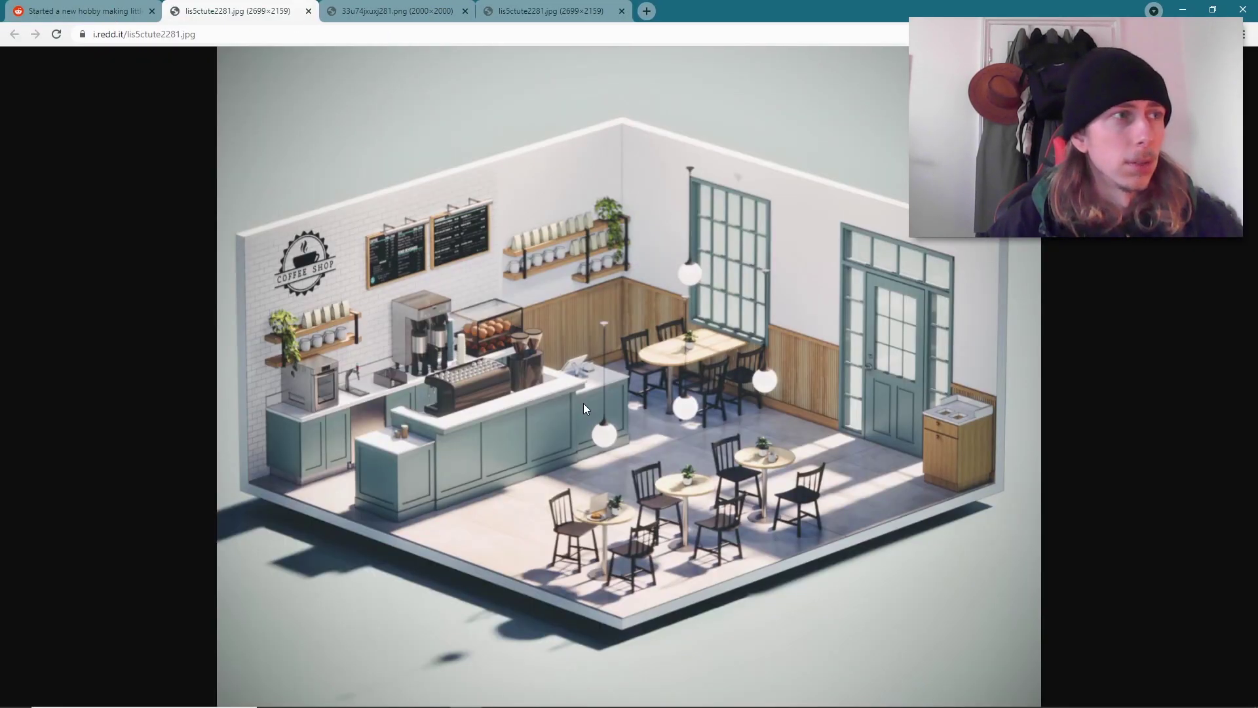
{"action": "left_click", "coordinate": [551, 424]}
{"action": "scroll", "coordinate": [515, 224], "scroll_direction": "up", "scroll_amount": 2}
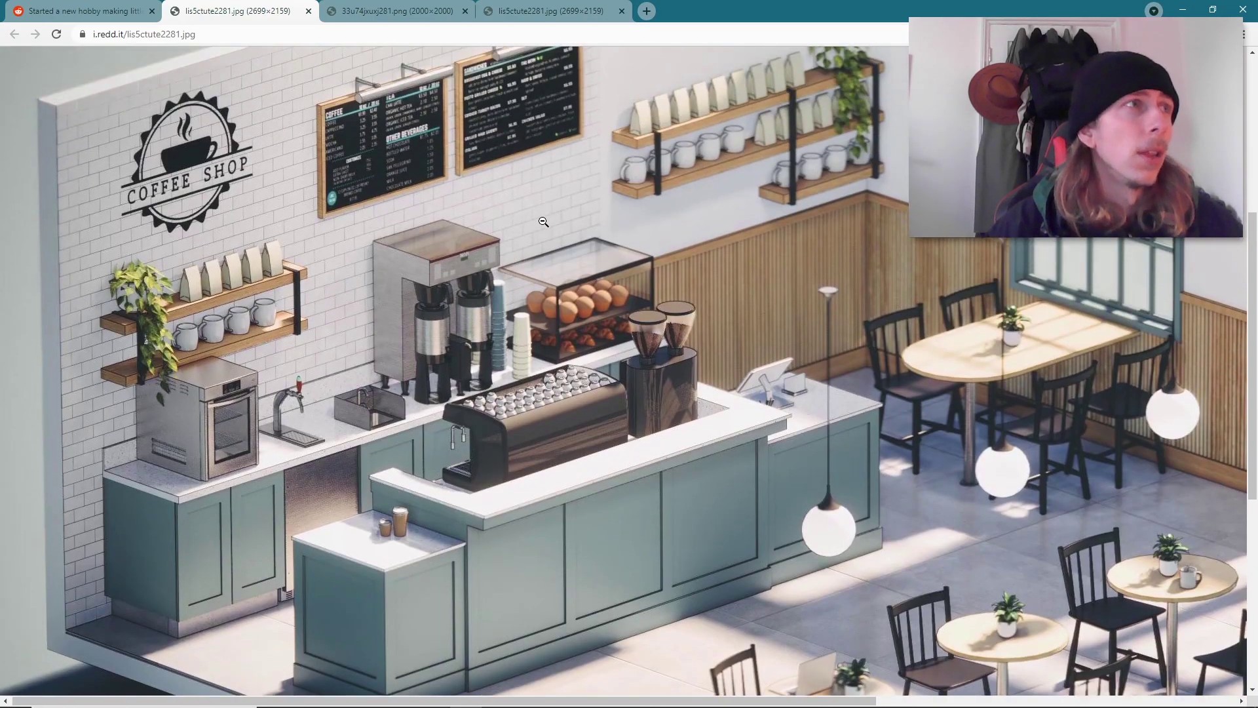
{"action": "left_click", "coordinate": [544, 222]}
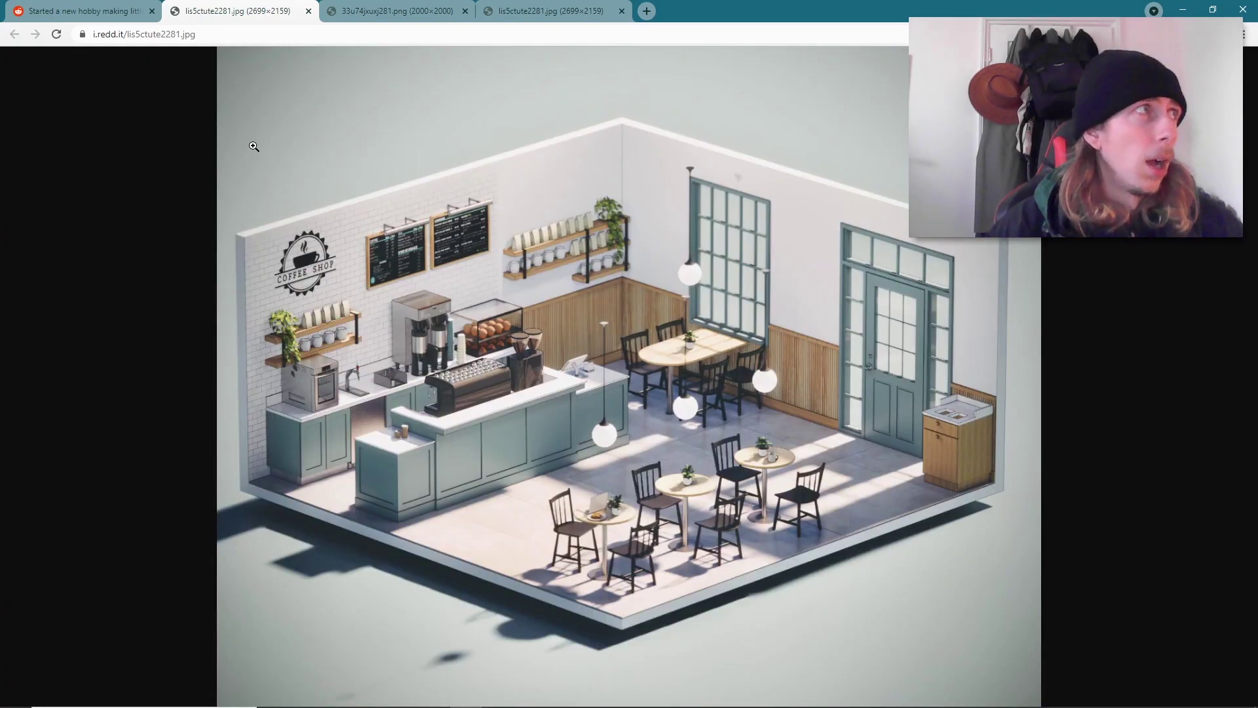
{"action": "left_click", "coordinate": [308, 11]}
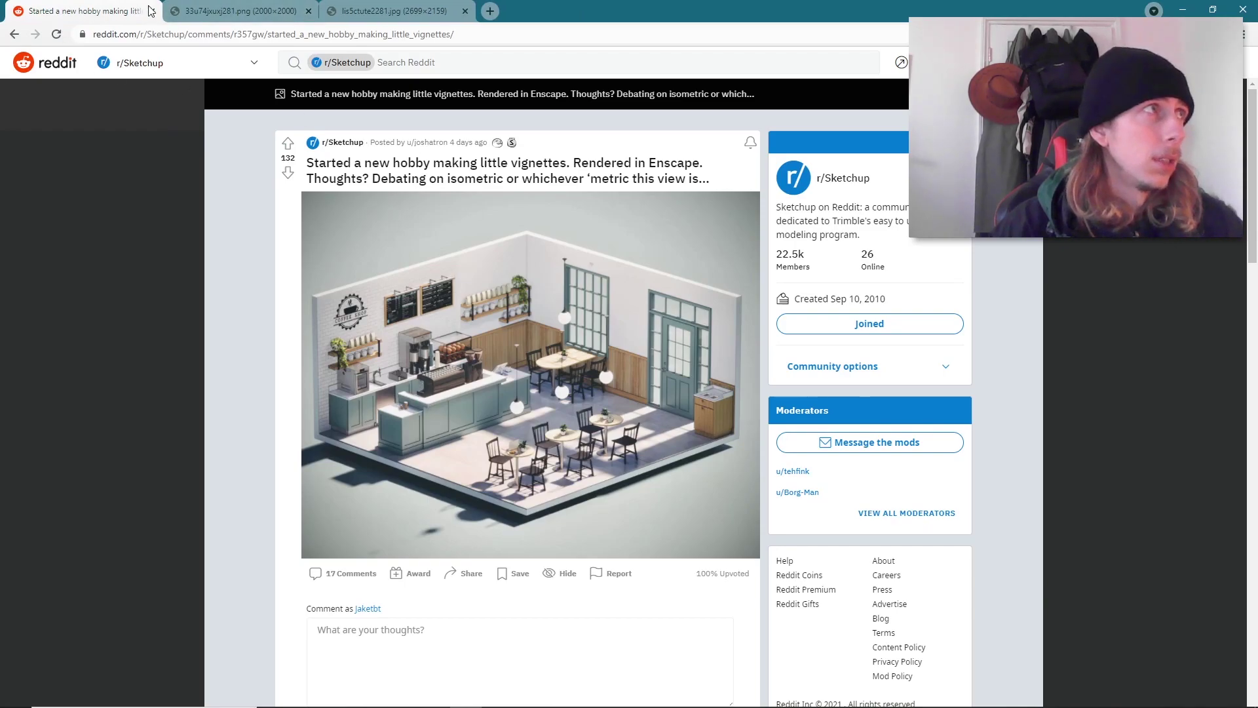
Open the isometric home office render (33u74jxuxj281.png) in a new tab and inspect it at full size
{"action": "scroll", "coordinate": [524, 334], "scroll_direction": "down", "scroll_amount": 7}
{"action": "left_click", "coordinate": [551, 394]}
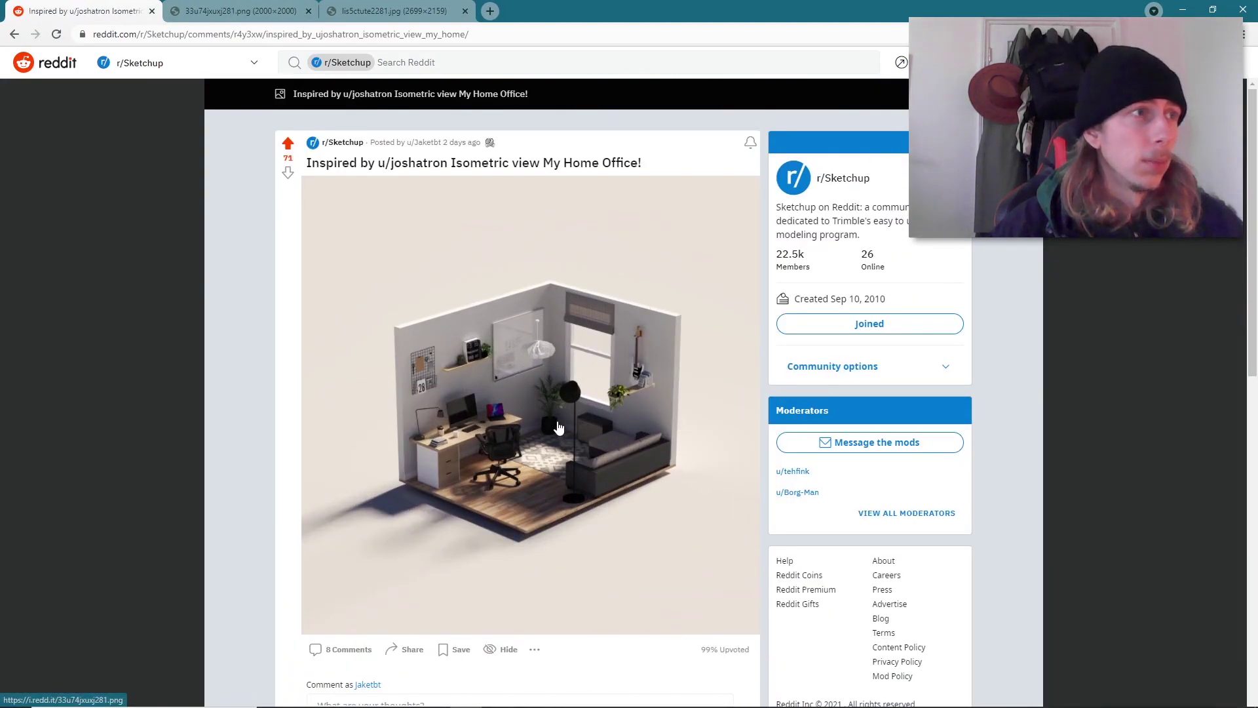
{"action": "left_click", "coordinate": [558, 427]}
{"action": "left_click", "coordinate": [667, 367]}
{"action": "scroll", "coordinate": [852, 389], "scroll_direction": "down", "scroll_amount": 2}
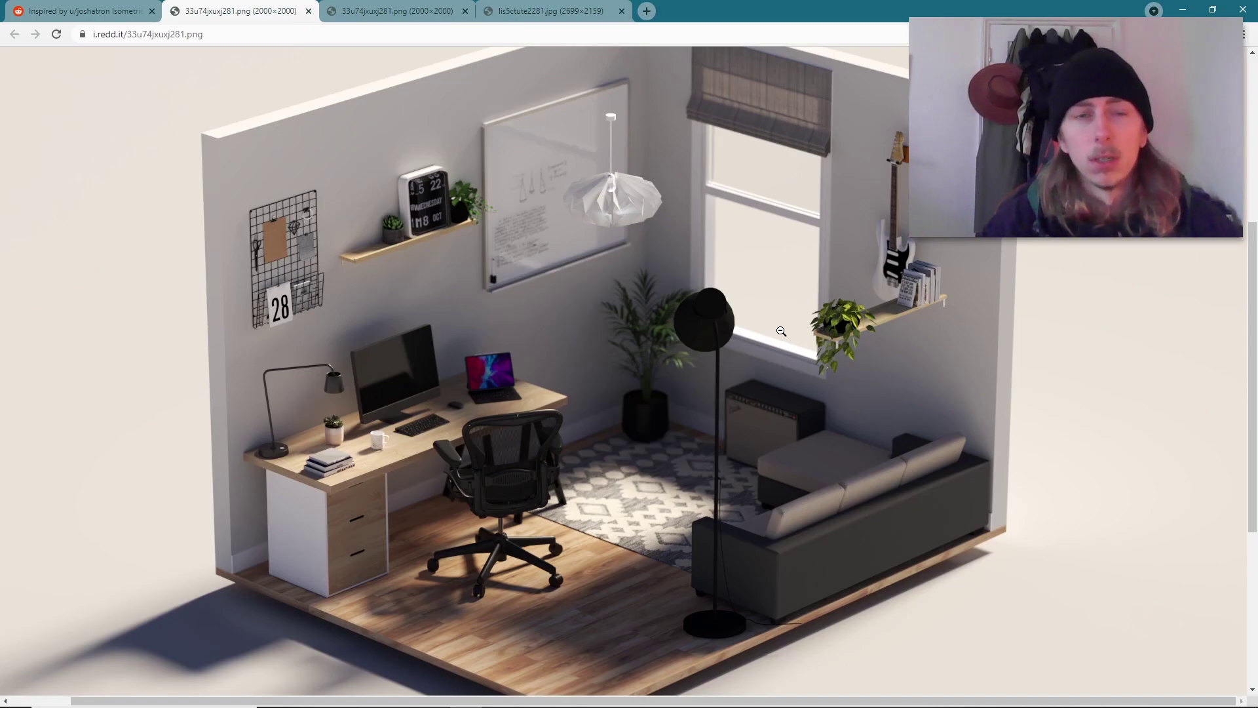
{"action": "left_click", "coordinate": [751, 350]}
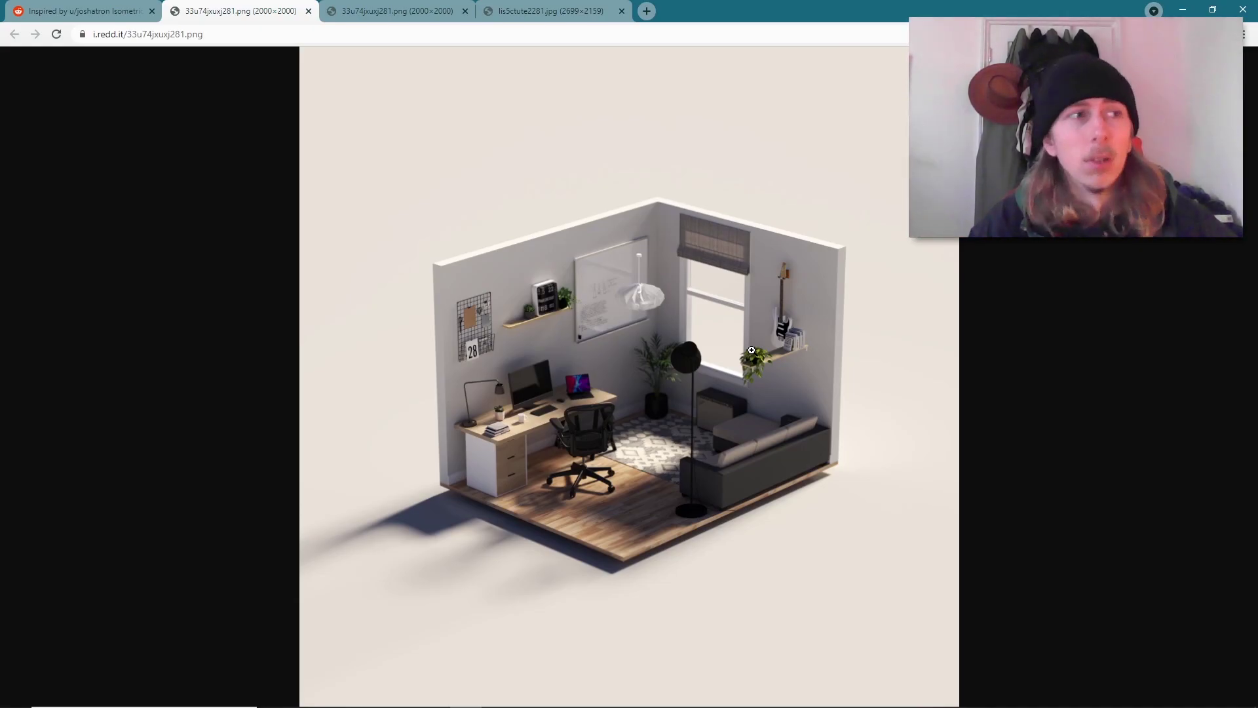
{"action": "left_click", "coordinate": [672, 406]}
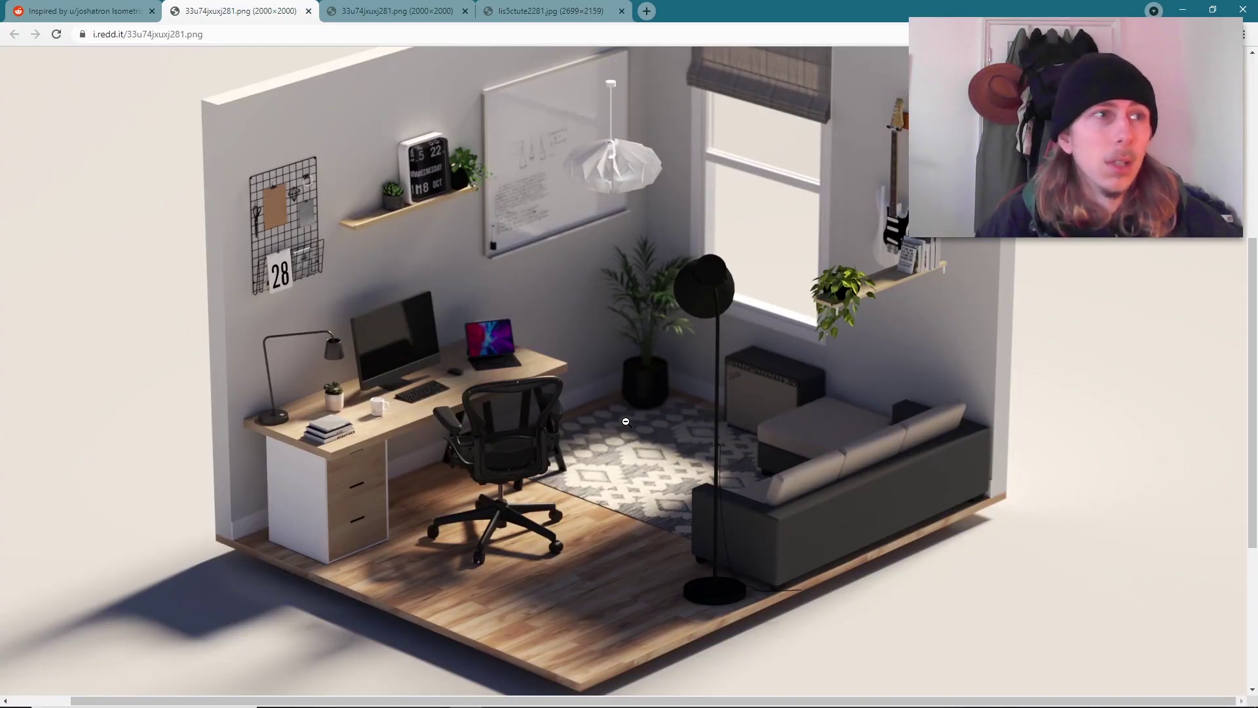
{"action": "left_click", "coordinate": [626, 421]}
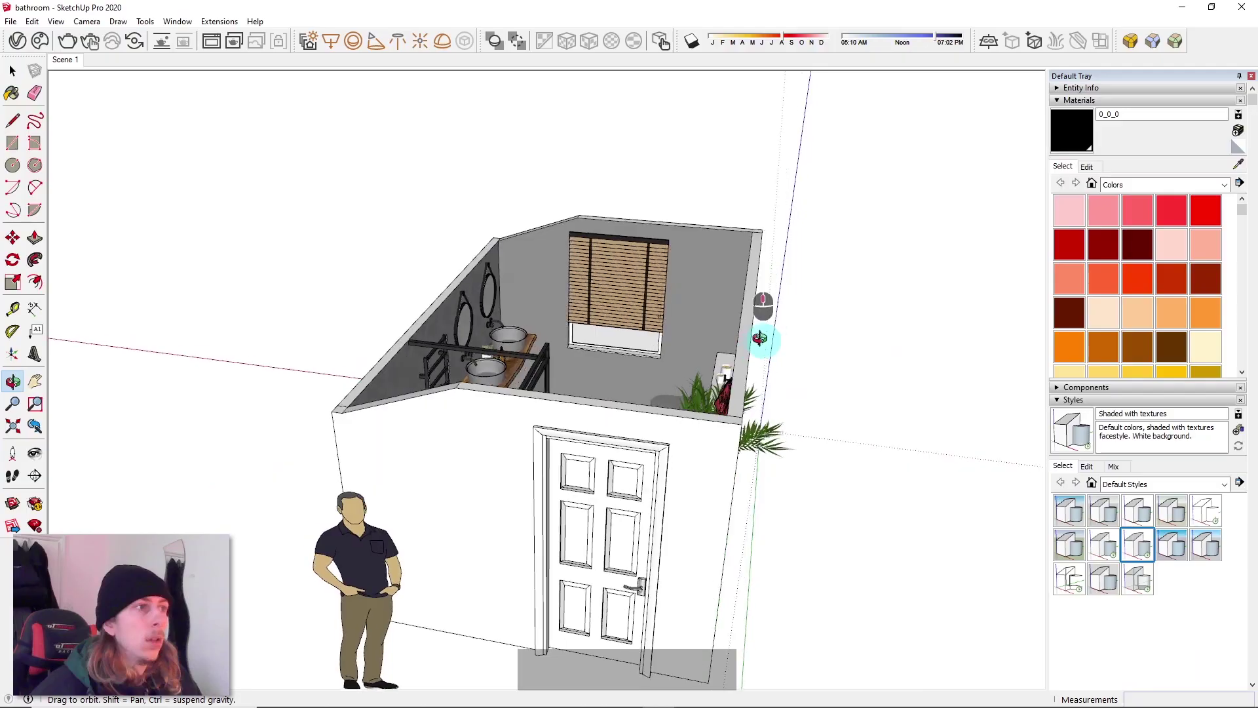
Orbit and zoom around the bathroom model, ending on an oblique view of the sinks and window side
{"action": "middle_click_drag", "start_coordinate": [760, 337], "coordinate": [749, 368]}
{"action": "scroll", "coordinate": [749, 368], "scroll_direction": "down", "scroll_amount": 3}
{"action": "middle_click_drag", "start_coordinate": [652, 371], "coordinate": [647, 261]}
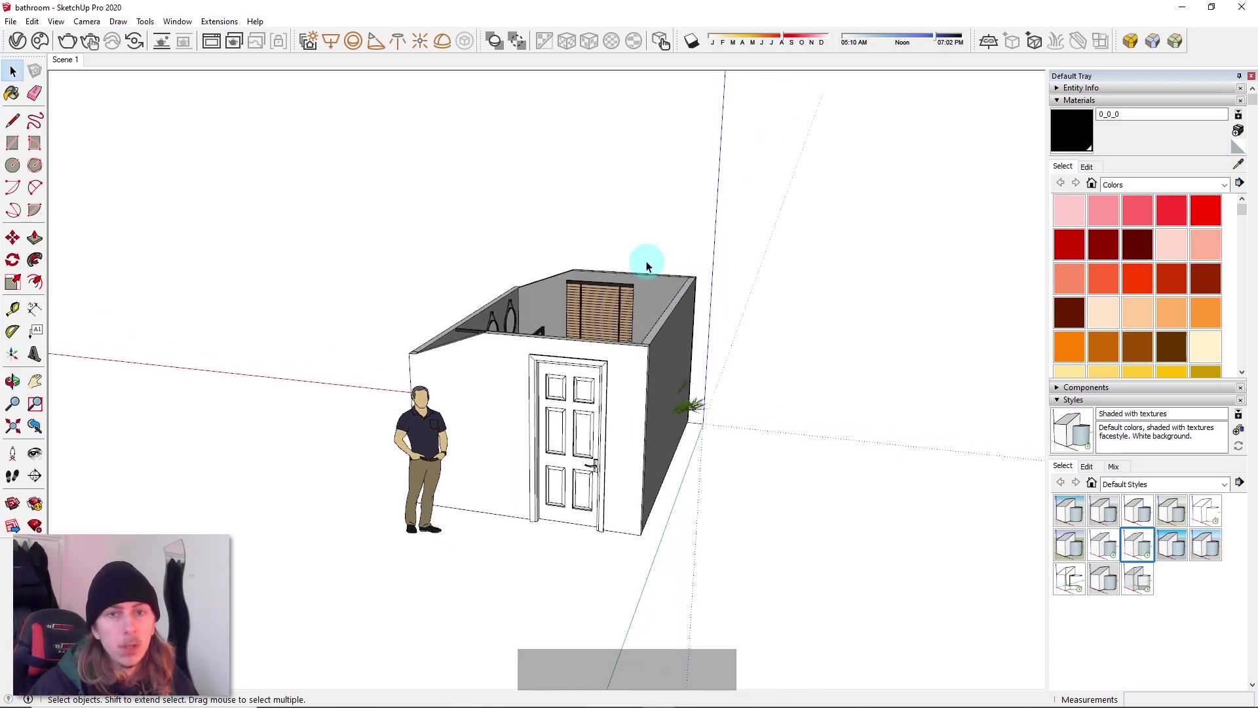
{"action": "middle_click_drag", "start_coordinate": [649, 265], "coordinate": [517, 427]}
{"action": "scroll", "coordinate": [616, 401], "scroll_direction": "up", "scroll_amount": 3}
{"action": "middle_click_drag", "start_coordinate": [616, 401], "coordinate": [793, 379]}
{"action": "scroll", "coordinate": [545, 432], "scroll_direction": "down", "scroll_amount": 3}
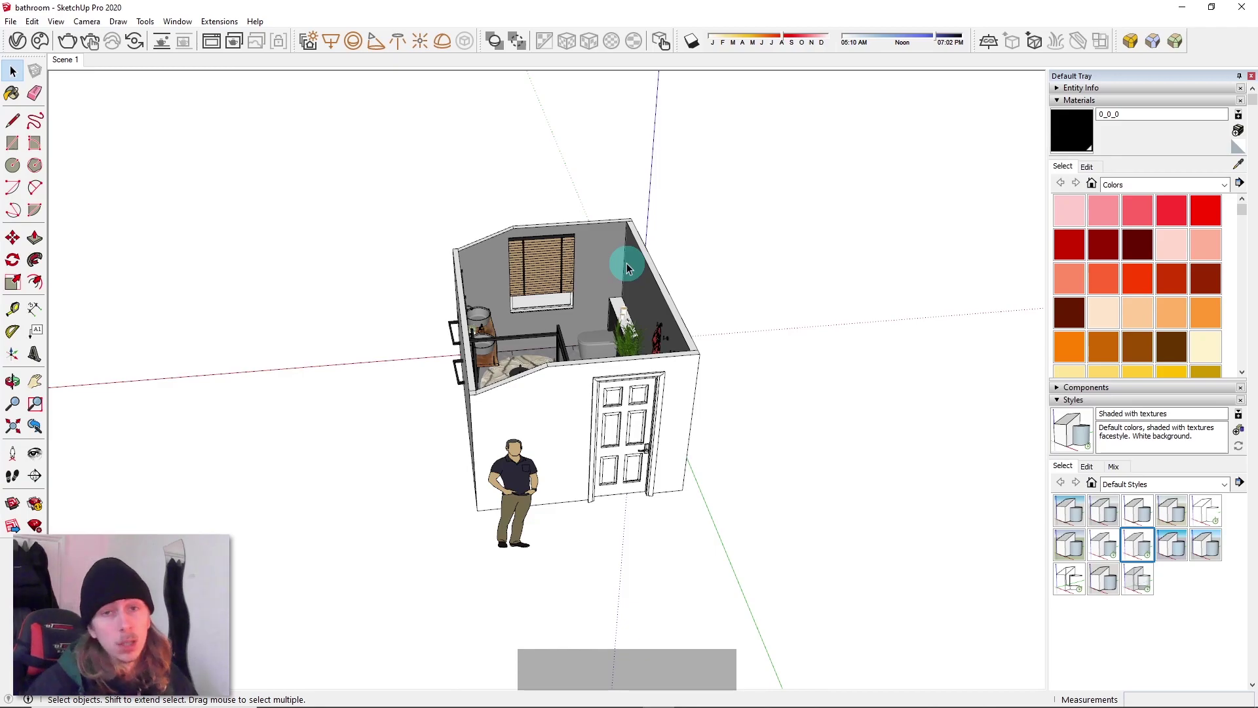
{"action": "middle_click_drag", "start_coordinate": [627, 267], "coordinate": [634, 358]}
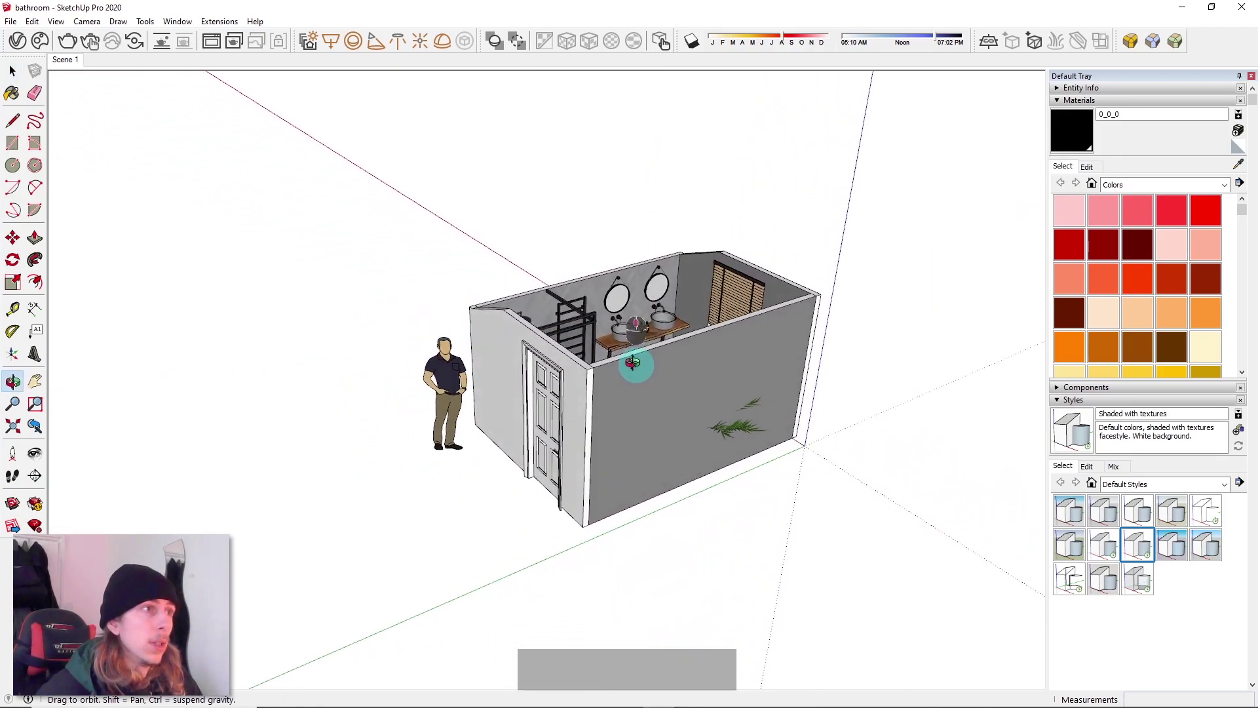
{"action": "scroll", "coordinate": [635, 355], "scroll_direction": "down", "scroll_amount": 3}
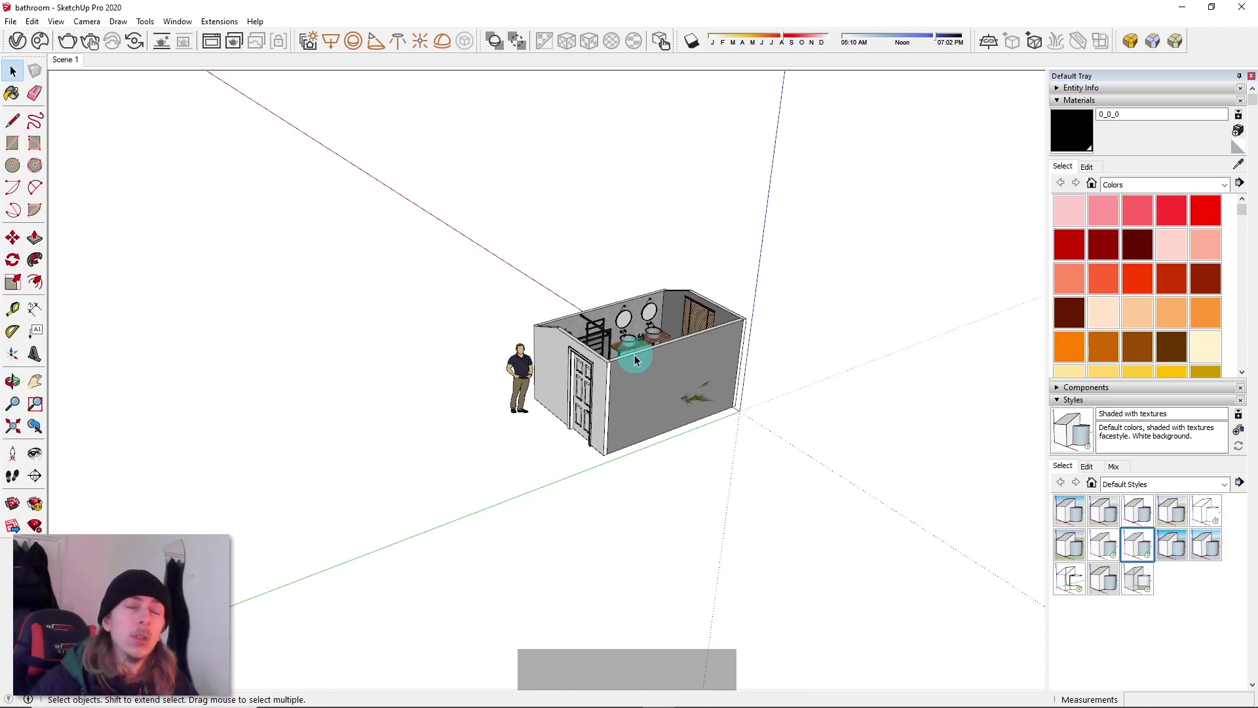
{"action": "middle_click_drag", "start_coordinate": [634, 355], "coordinate": [671, 396]}
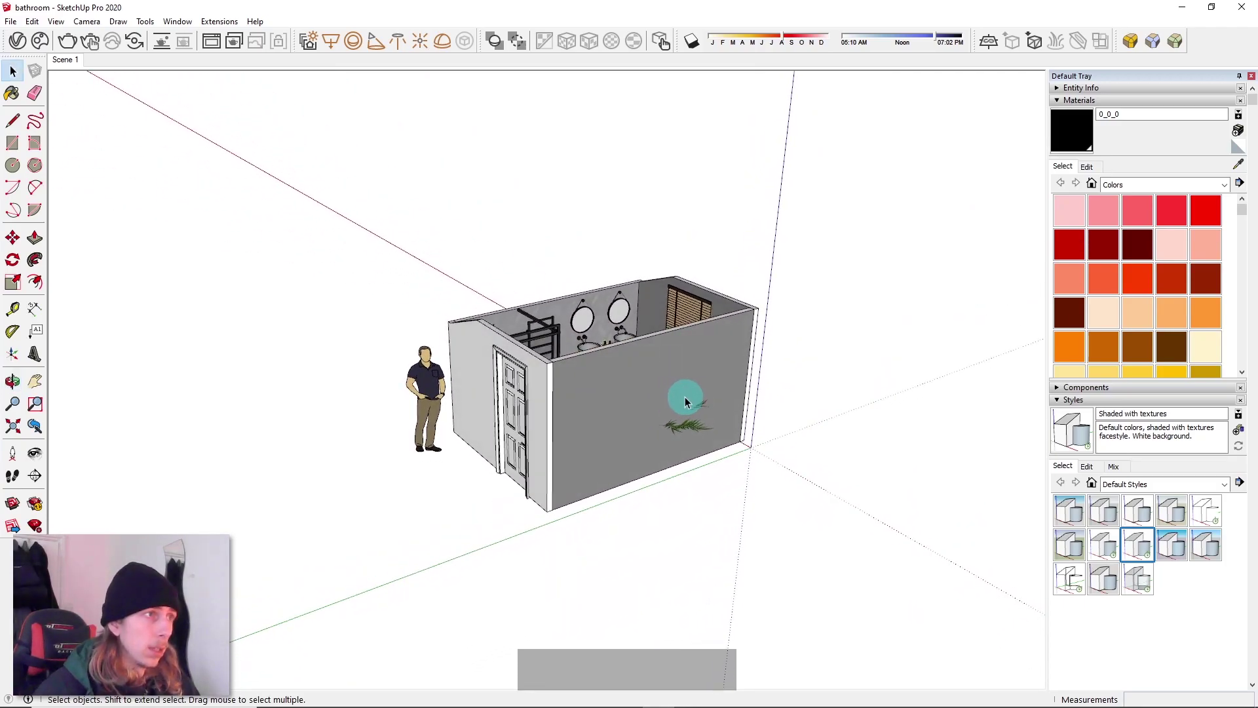
Narrow Camera > Field of View from about 40° to roughly 15°, then return to the Select tool
{"action": "left_click", "coordinate": [85, 24]}
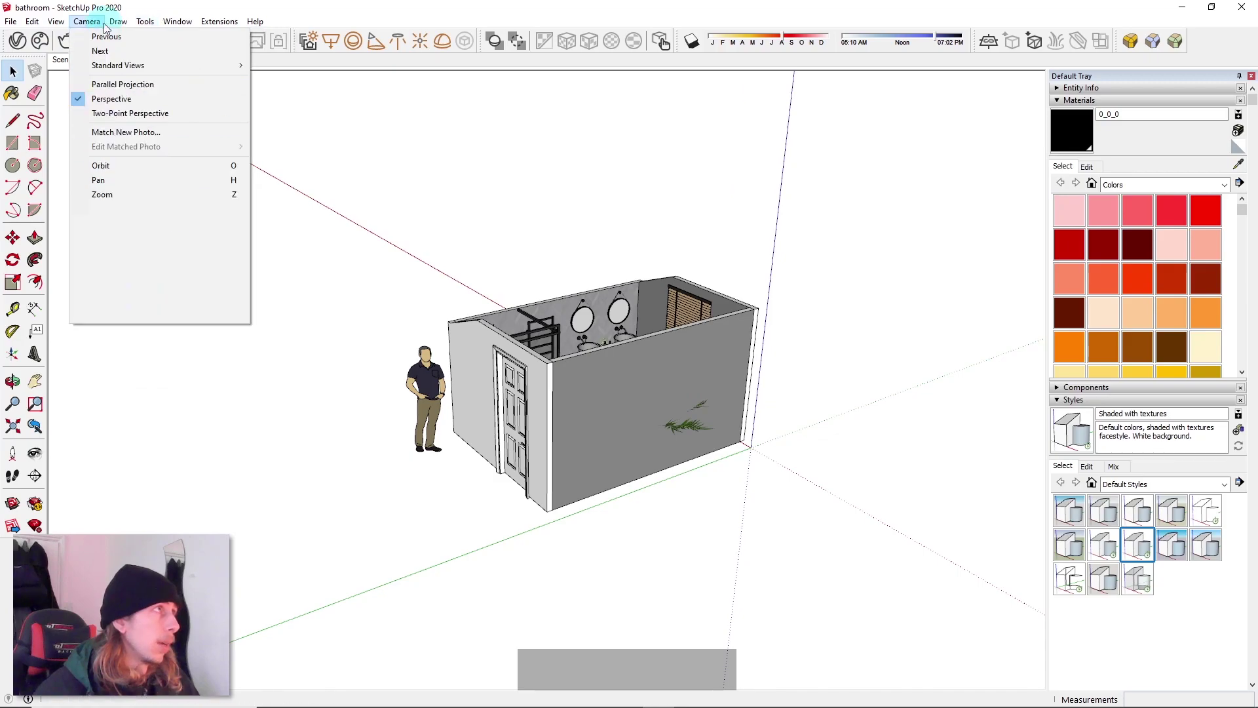
{"action": "left_click", "coordinate": [135, 210]}
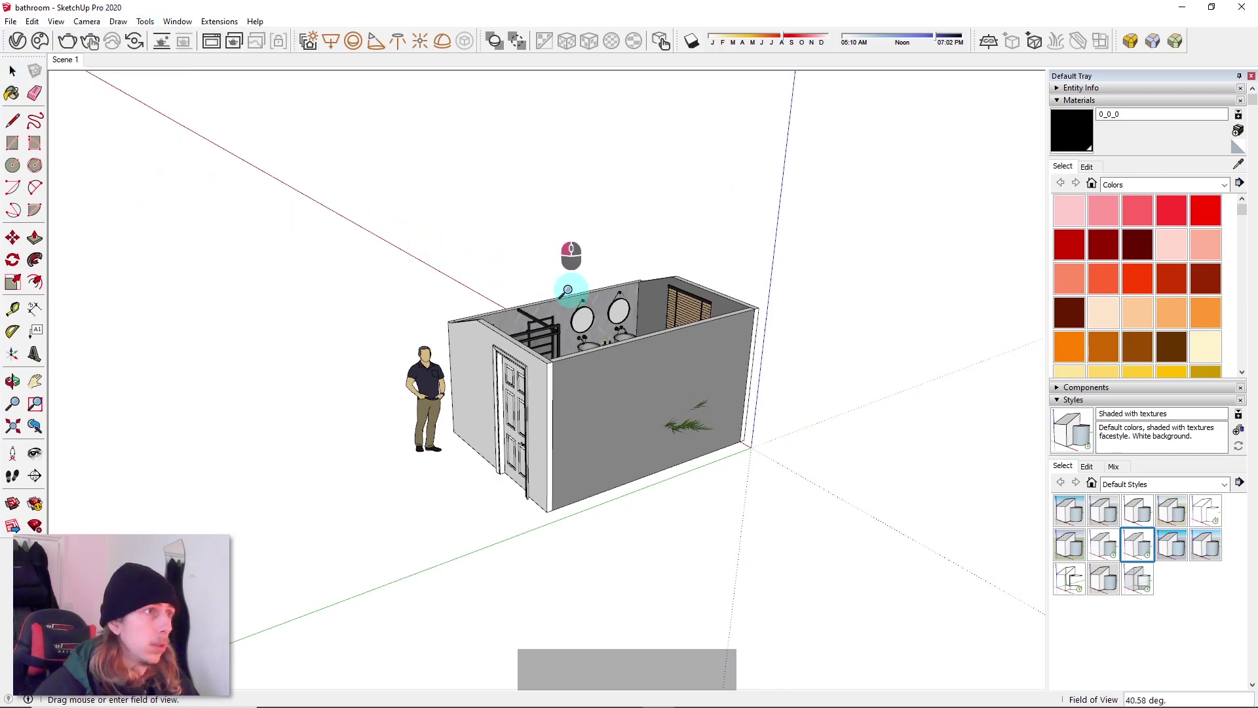
{"action": "left_click_drag", "start_coordinate": [570, 289], "coordinate": [612, 166]}
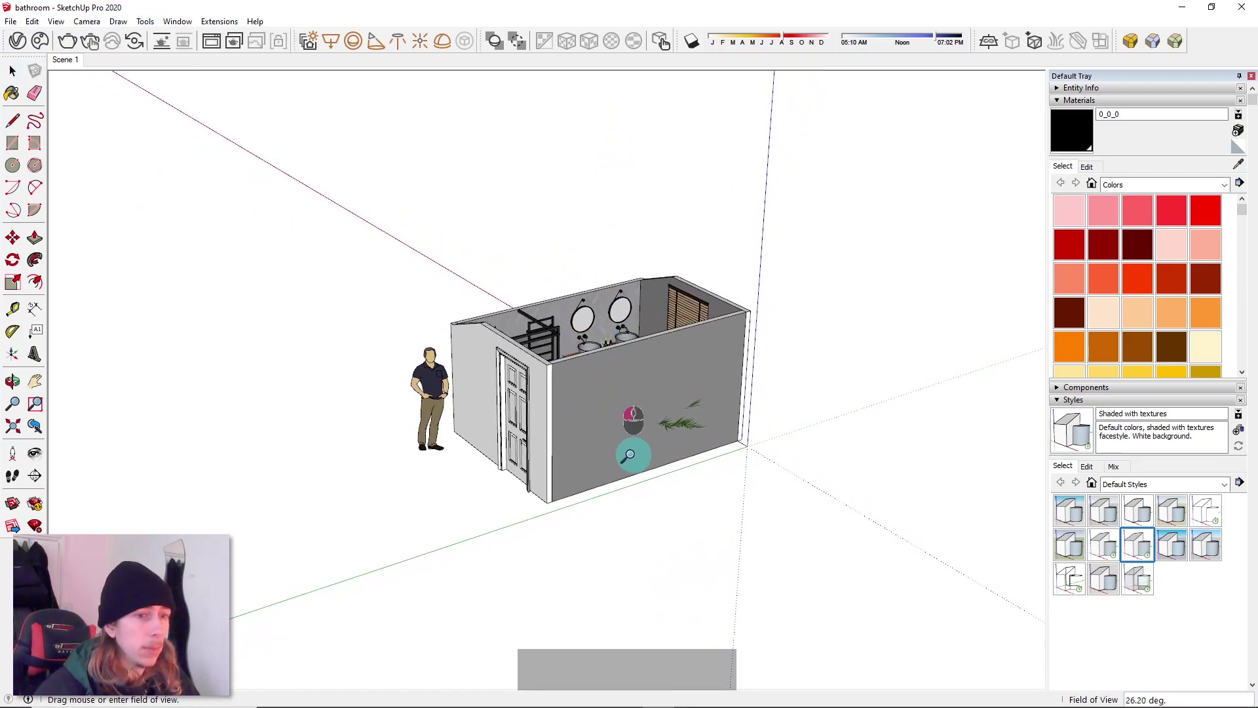
{"action": "left_click_drag", "start_coordinate": [624, 435], "coordinate": [649, 219]}
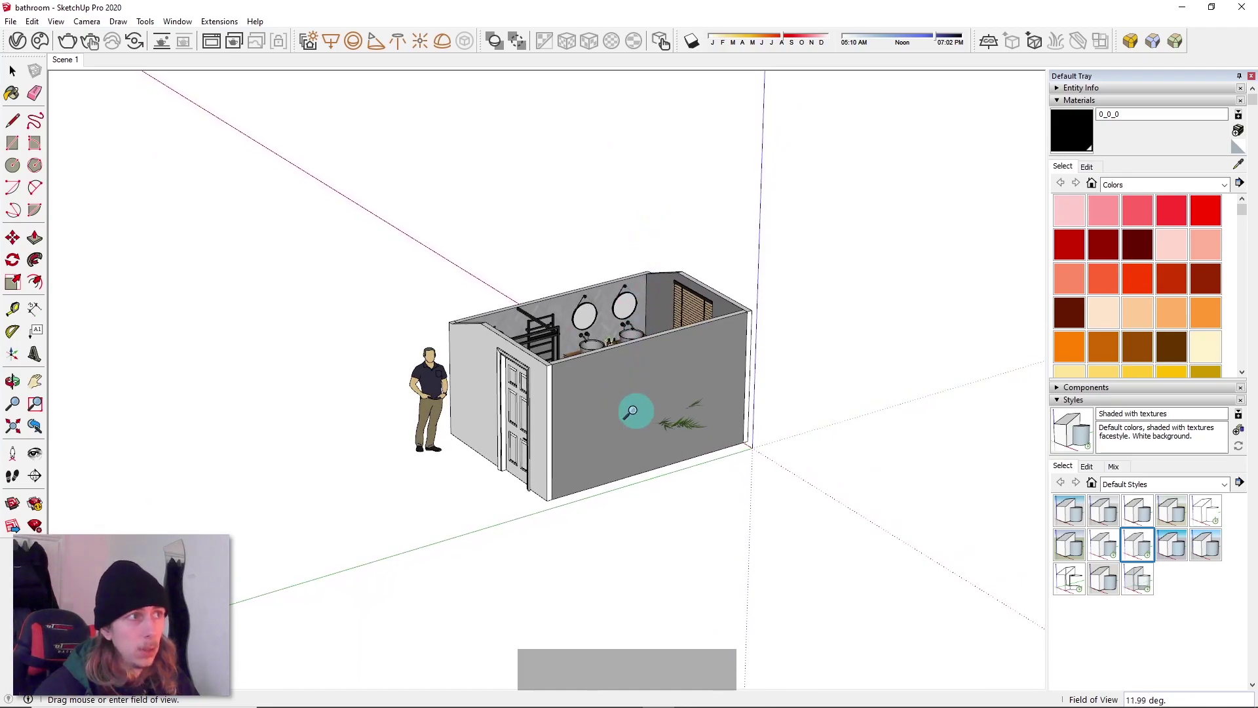
{"action": "left_click_drag", "start_coordinate": [636, 436], "coordinate": [705, 373]}
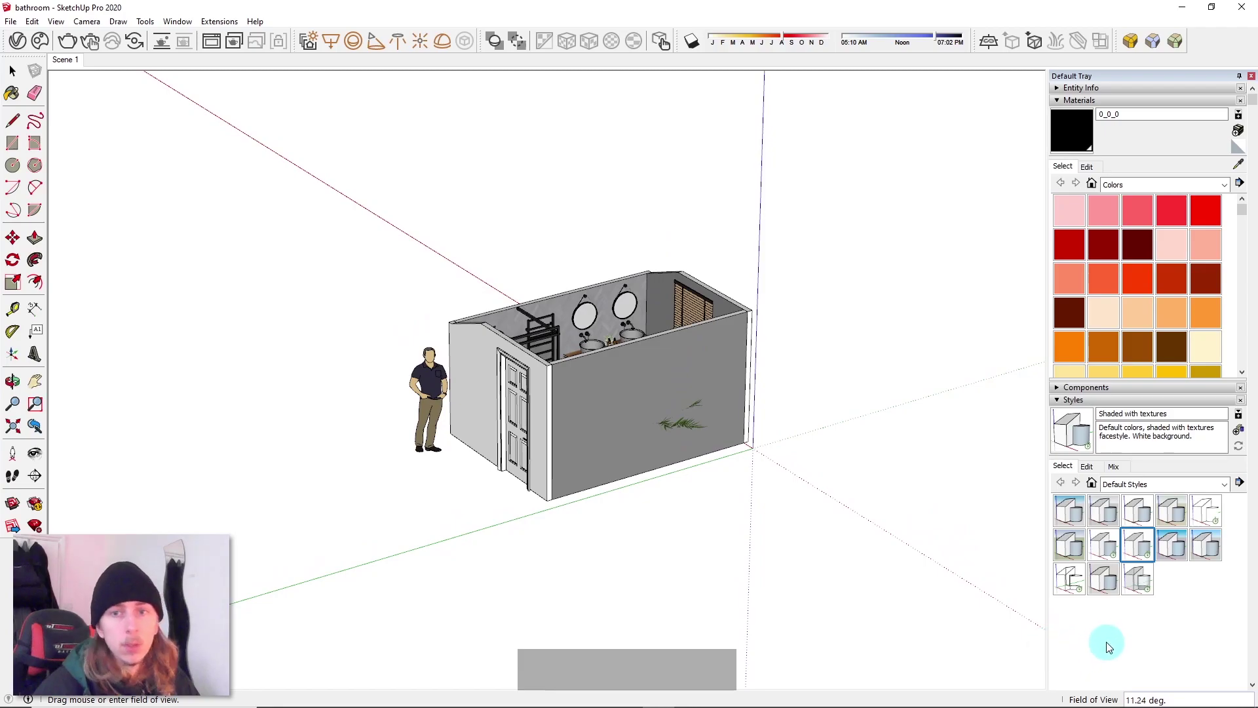
{"action": "left_click_drag", "start_coordinate": [630, 387], "coordinate": [648, 491]}
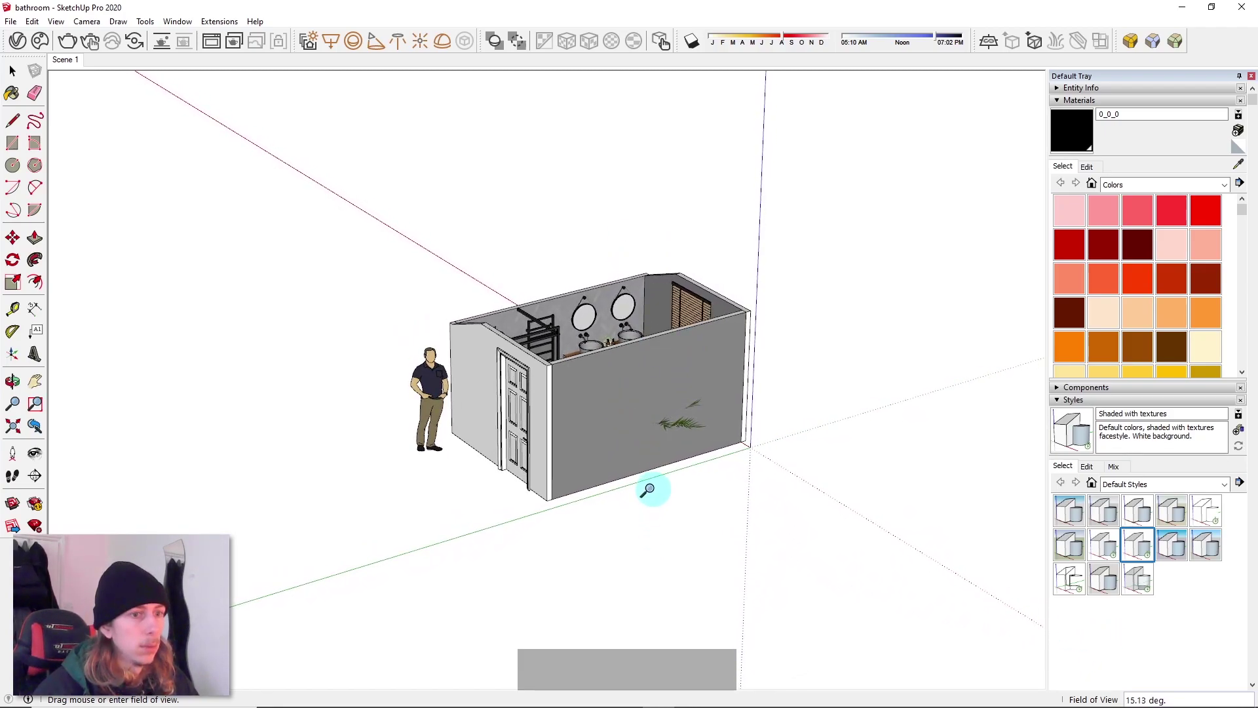
{"action": "left_click", "coordinate": [13, 71]}
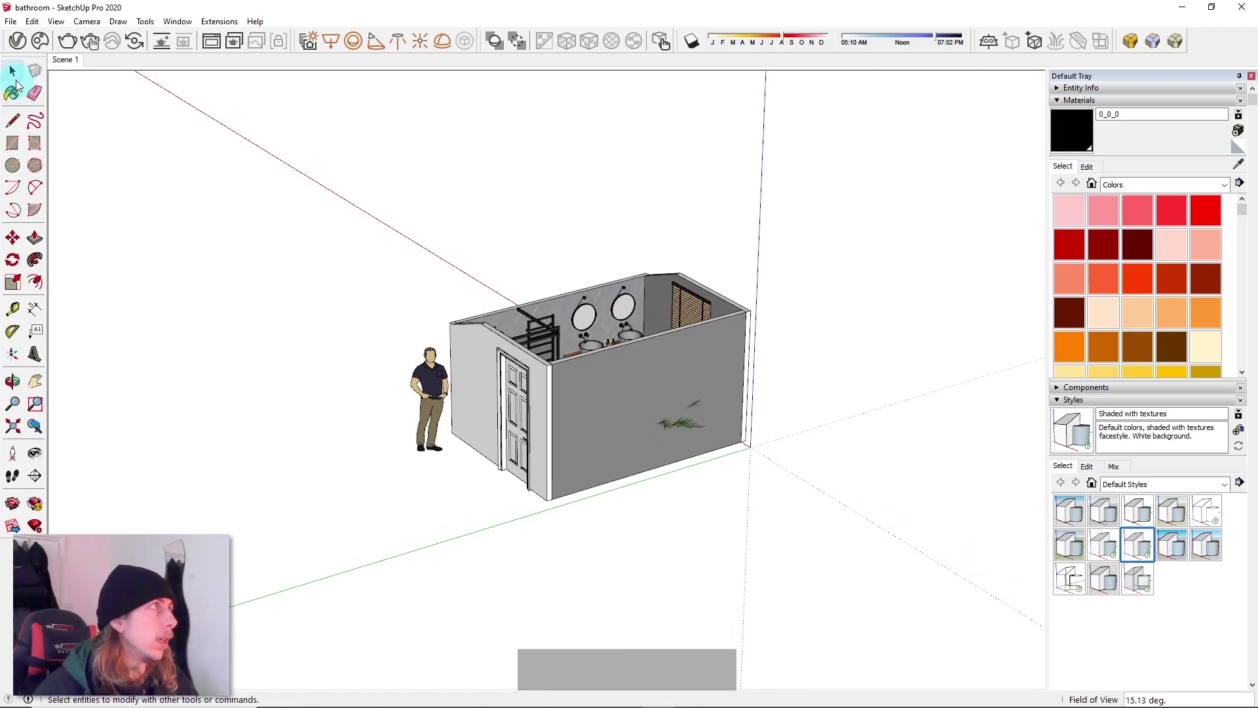
Hide the bathroom's front wall and left wall
{"action": "left_click", "coordinate": [636, 412]}
{"action": "right_click", "coordinate": [632, 407]}
{"action": "left_click", "coordinate": [679, 443]}
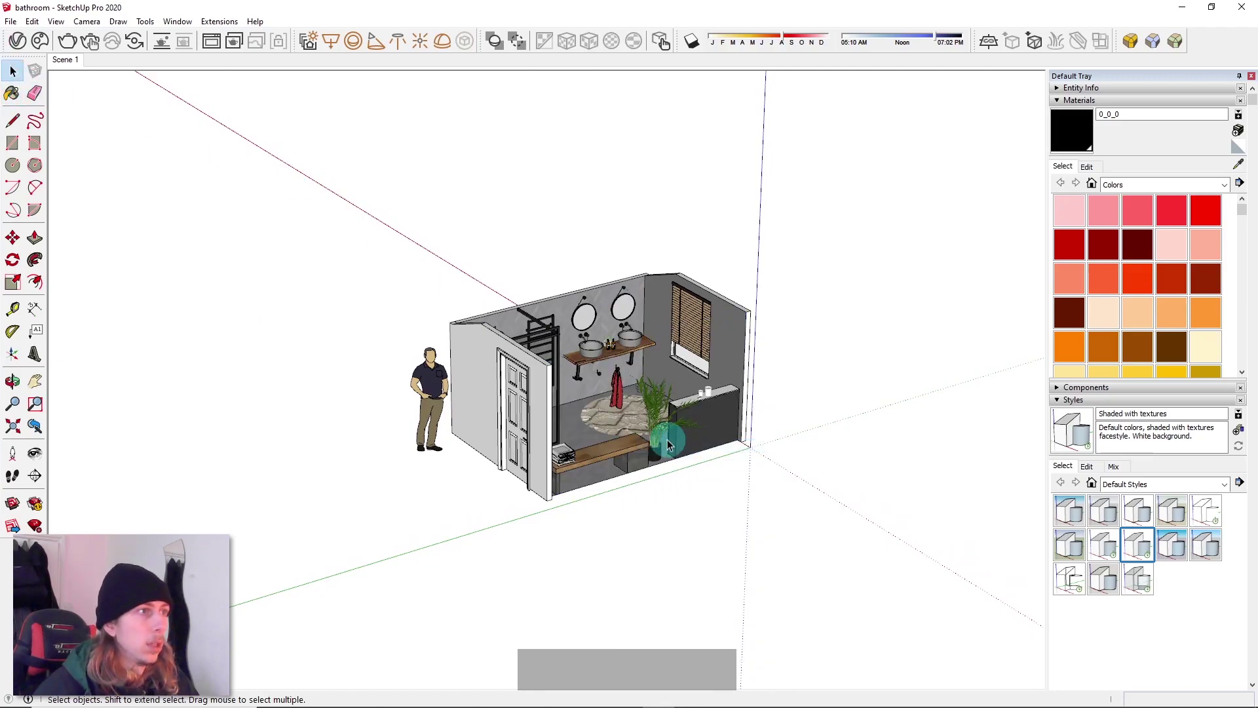
{"action": "left_click", "coordinate": [514, 379]}
{"action": "left_click", "coordinate": [524, 366]}
{"action": "right_click", "coordinate": [523, 360]}
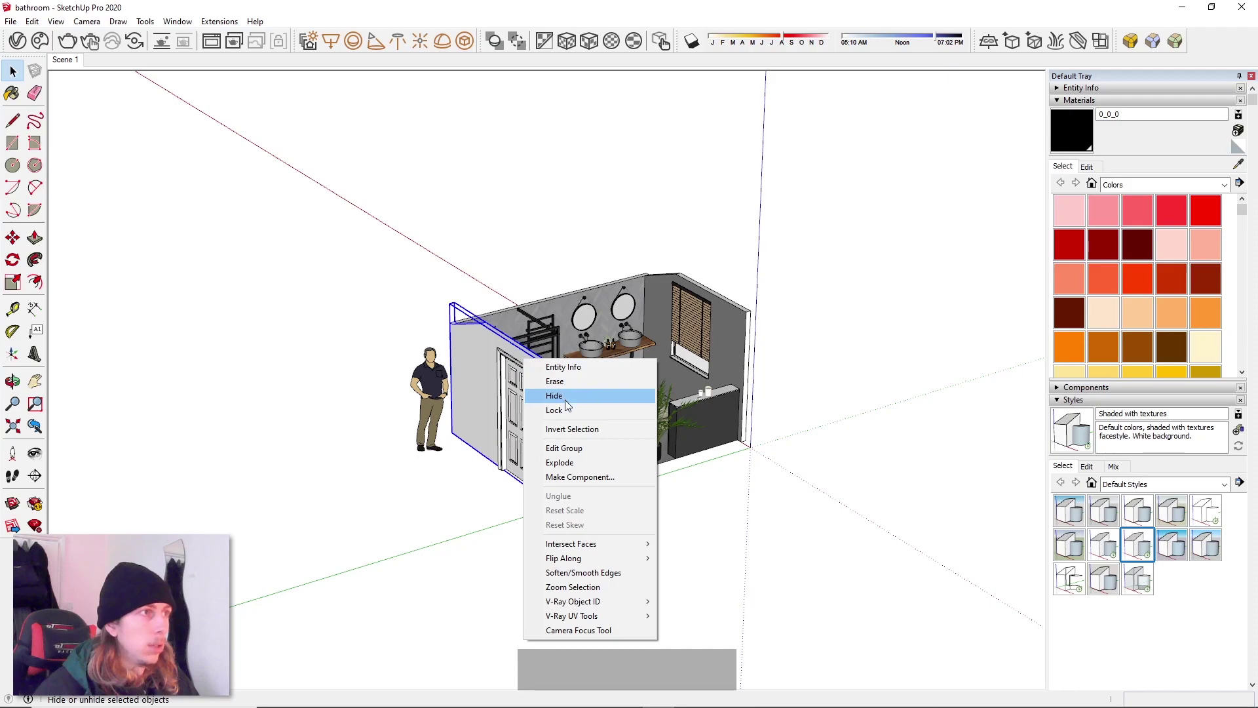
{"action": "left_click", "coordinate": [564, 397]}
Hide the door to expose the interior, then select the person figure
{"action": "middle_click_drag", "start_coordinate": [532, 392], "coordinate": [629, 392]}
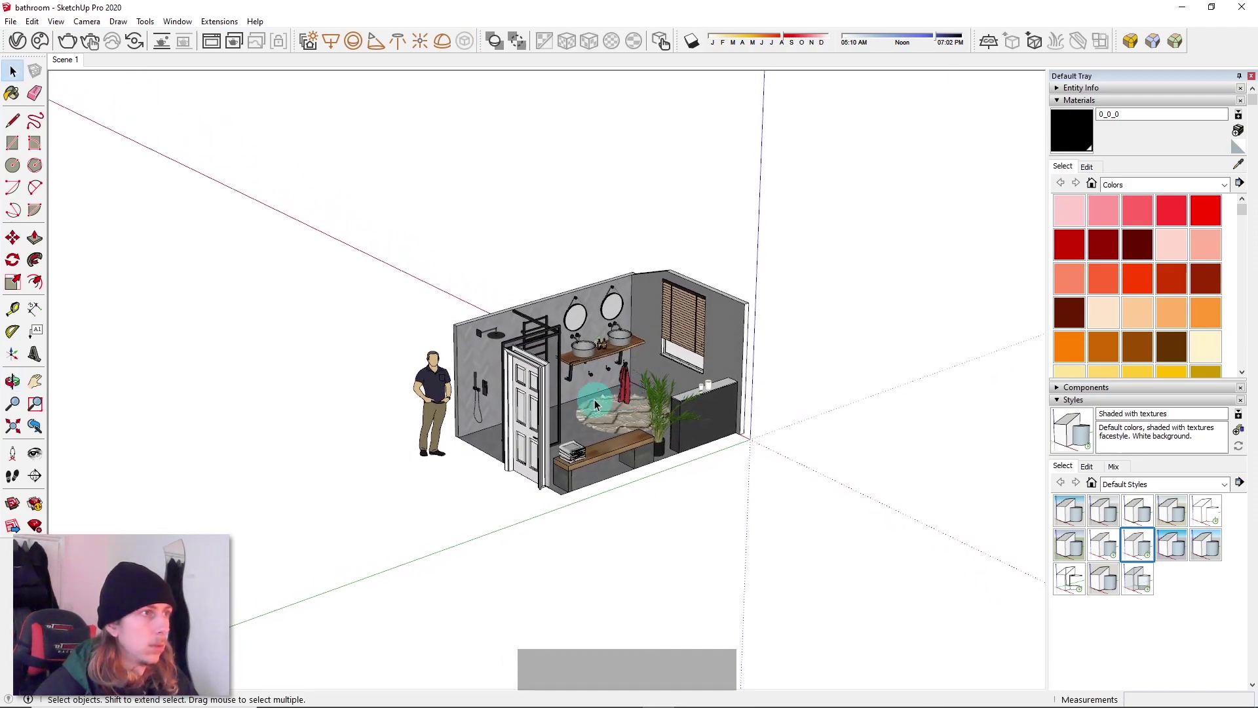
{"action": "left_click", "coordinate": [534, 403]}
{"action": "right_click", "coordinate": [524, 416]}
{"action": "left_click", "coordinate": [564, 78]}
{"action": "scroll", "coordinate": [652, 372], "scroll_direction": "up", "scroll_amount": 2}
{"action": "left_click", "coordinate": [338, 466]}
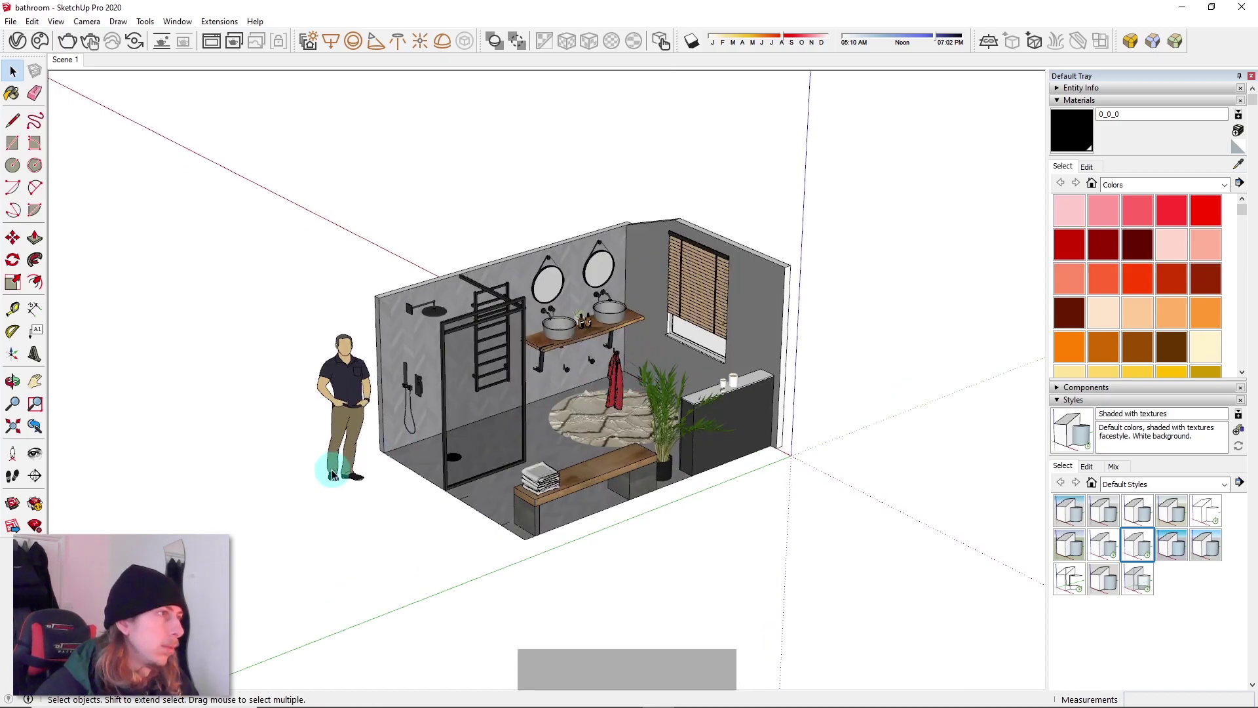
Move the person figure slightly left so it stands beside the room
{"action": "key", "text": "m"}
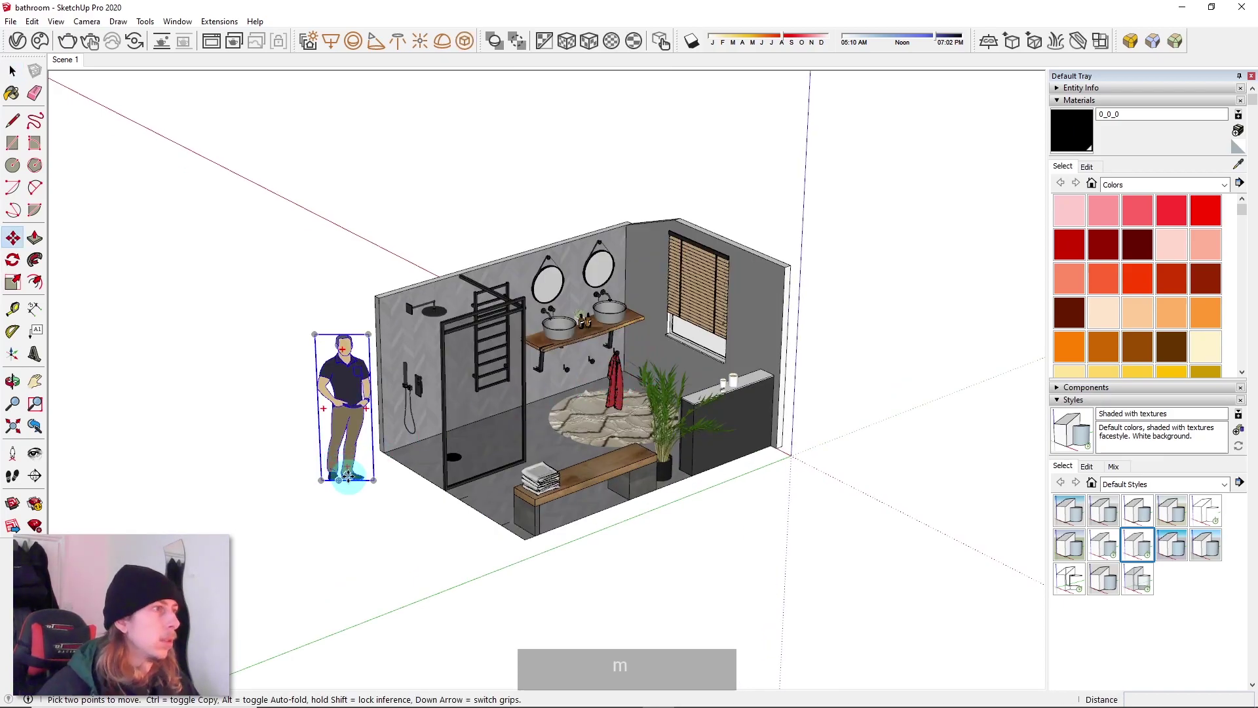
{"action": "mouse_move", "coordinate": [348, 477]}
{"action": "left_mouse_down"}
{"action": "mouse_move", "coordinate": [374, 498]}
{"action": "mouse_move", "coordinate": [439, 457]}
{"action": "mouse_move", "coordinate": [384, 493]}
{"action": "mouse_move", "coordinate": [303, 480]}
{"action": "mouse_move", "coordinate": [325, 479]}
{"action": "left_mouse_up"}
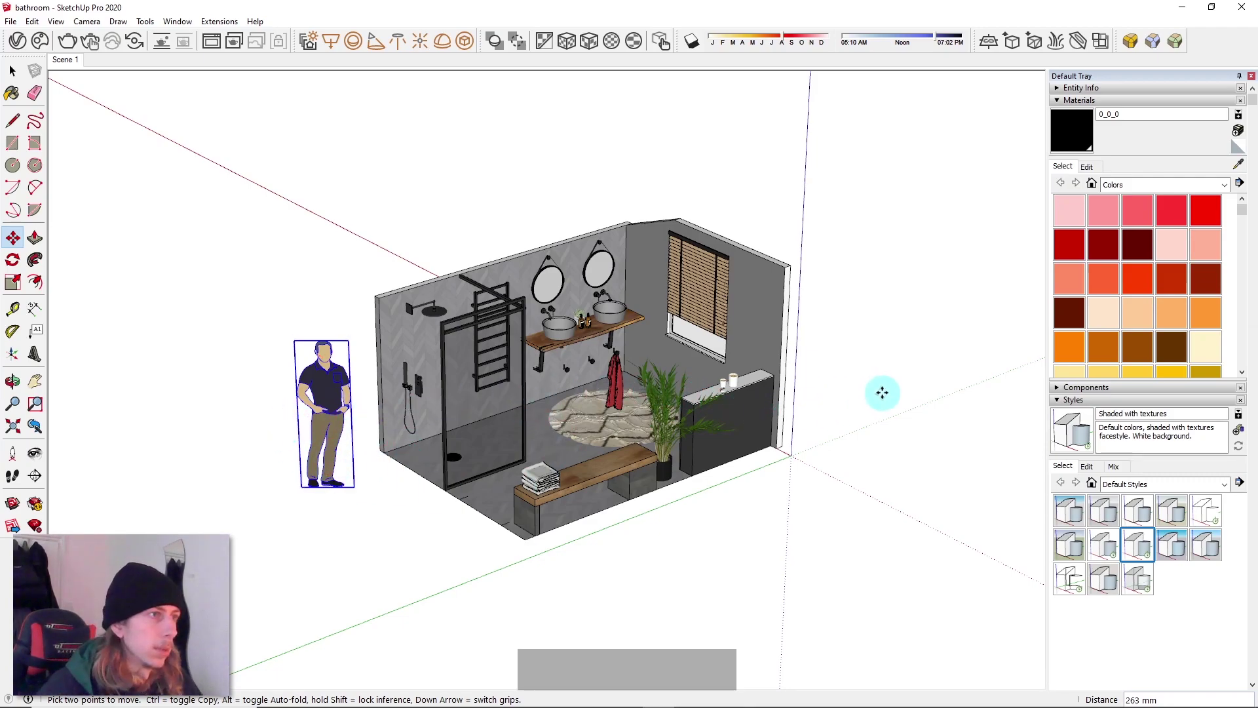
{"action": "scroll", "coordinate": [879, 393], "scroll_direction": "down", "scroll_amount": 1}
{"action": "scroll", "coordinate": [737, 360], "scroll_direction": "up", "scroll_amount": 1}
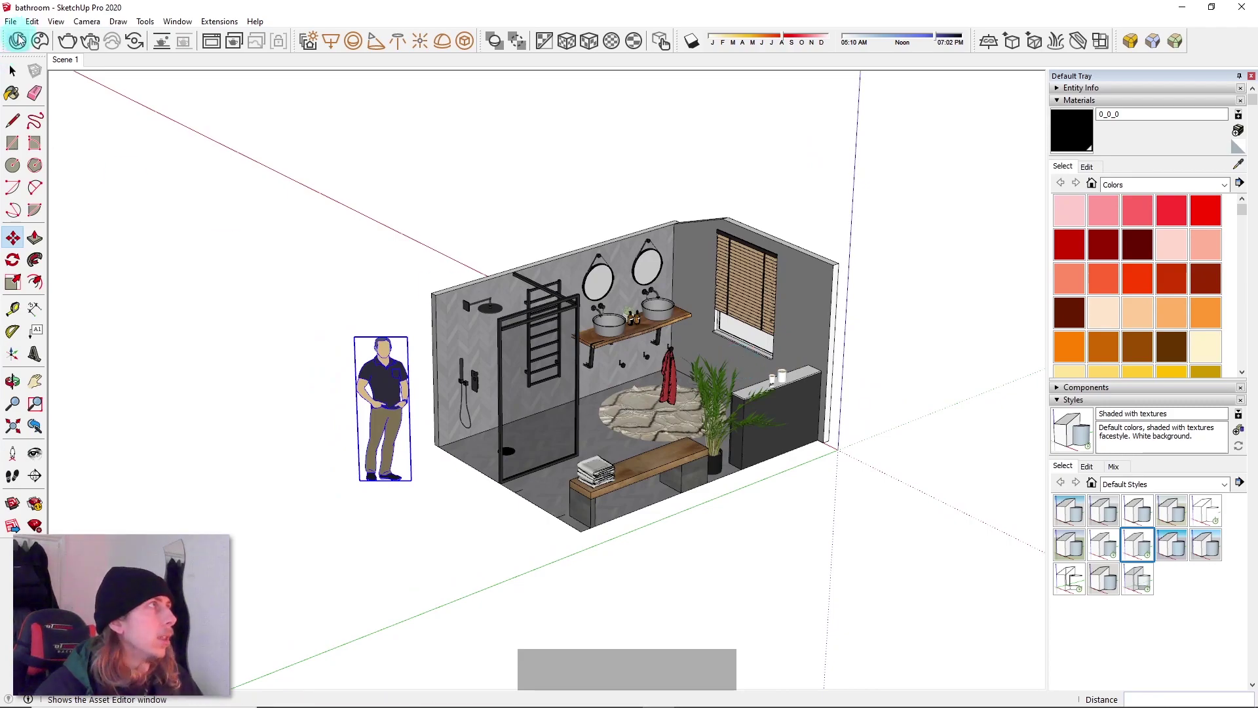
Open the V-Ray Asset Editor listing the scene's materials and lights
{"action": "left_click", "coordinate": [12, 71]}
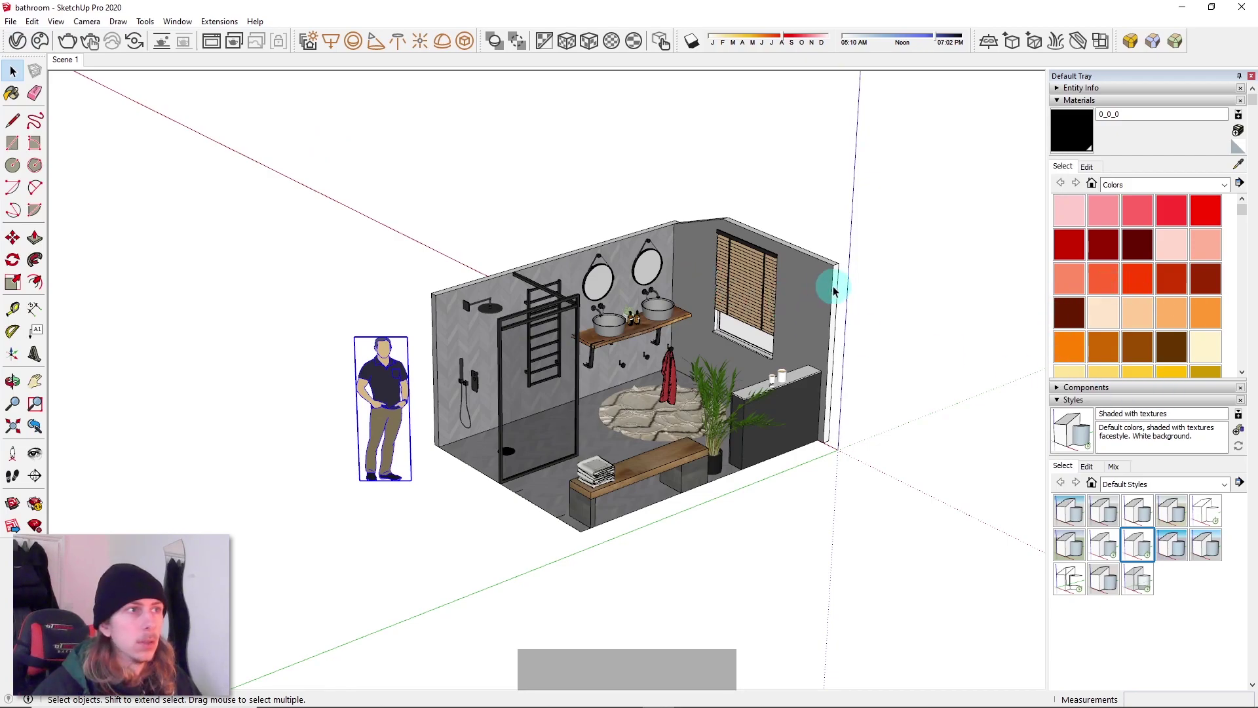
{"action": "left_click", "coordinate": [856, 286]}
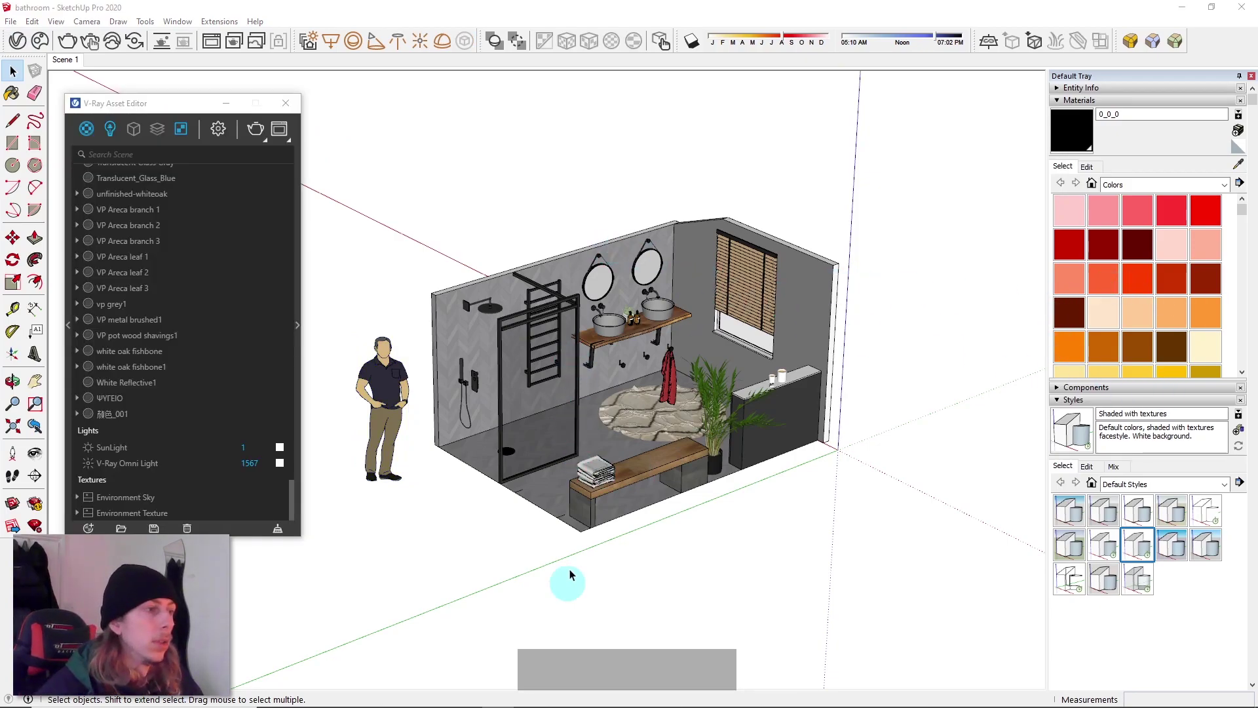
{"action": "mouse_move", "coordinate": [534, 701]}
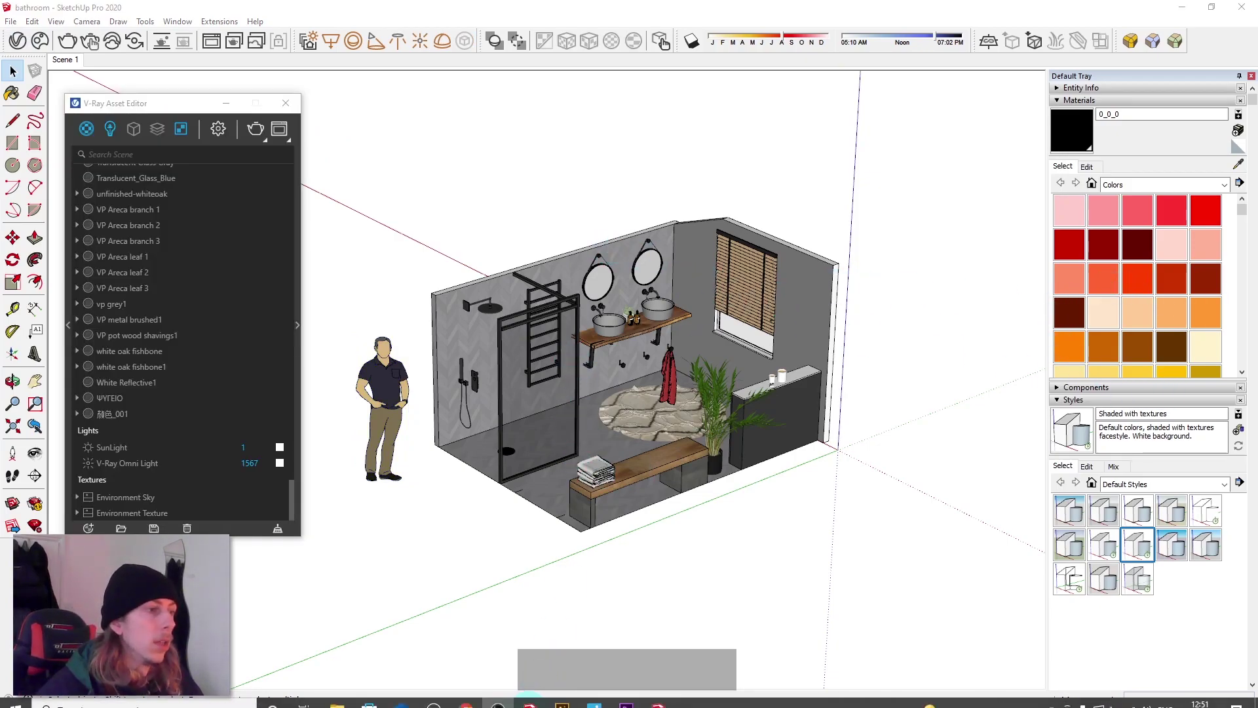
{"action": "left_click", "coordinate": [511, 695]}
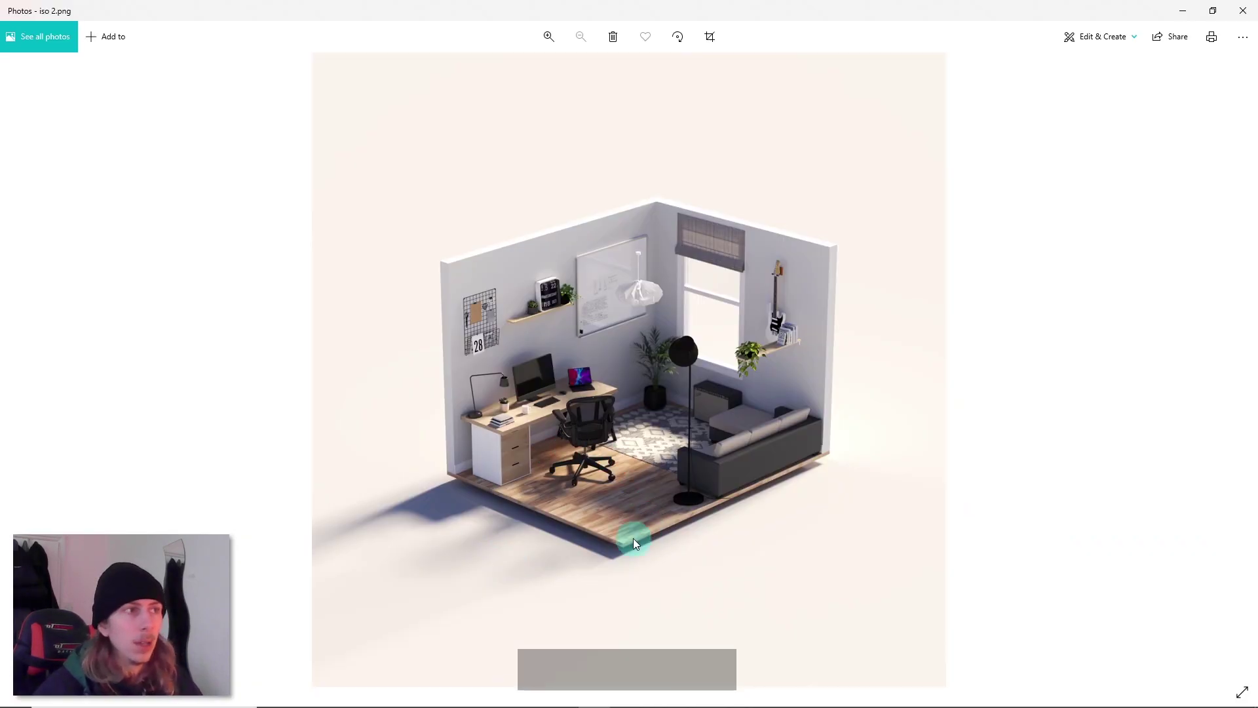
{"action": "scroll", "coordinate": [629, 541], "scroll_direction": "up", "scroll_amount": 4, "text": "ctrl"}
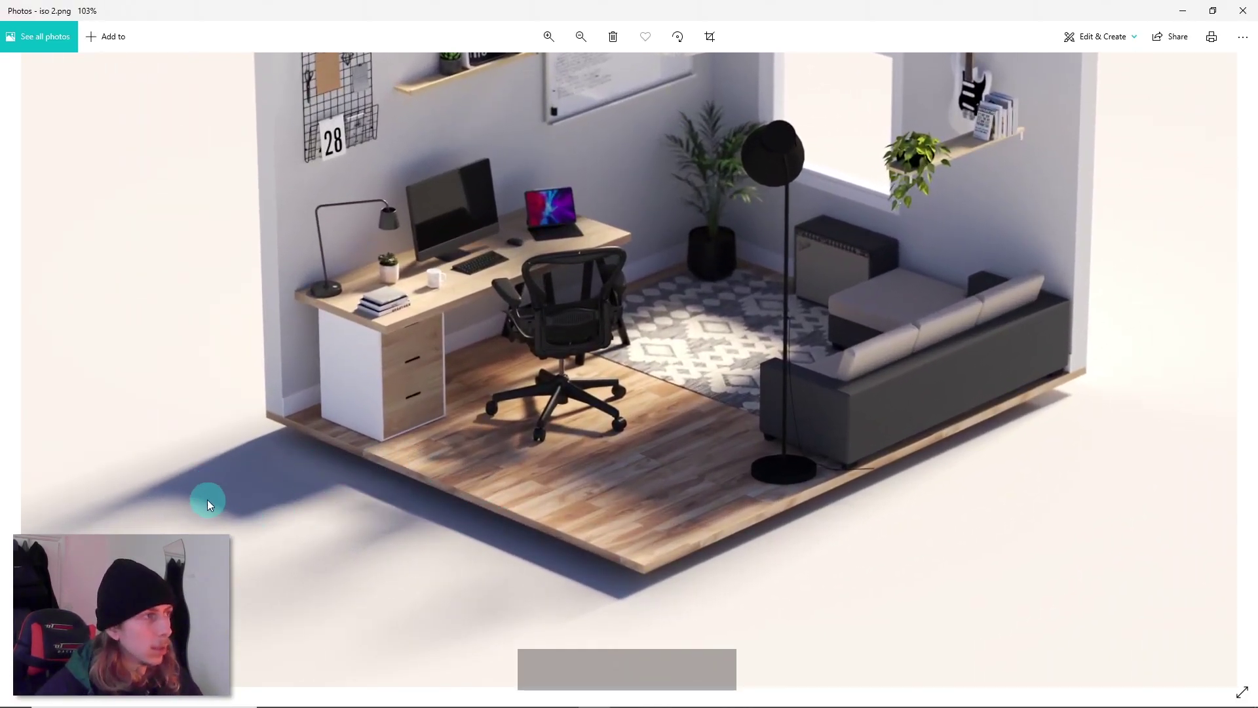
{"action": "scroll", "coordinate": [367, 485], "scroll_direction": "down", "scroll_amount": 3}
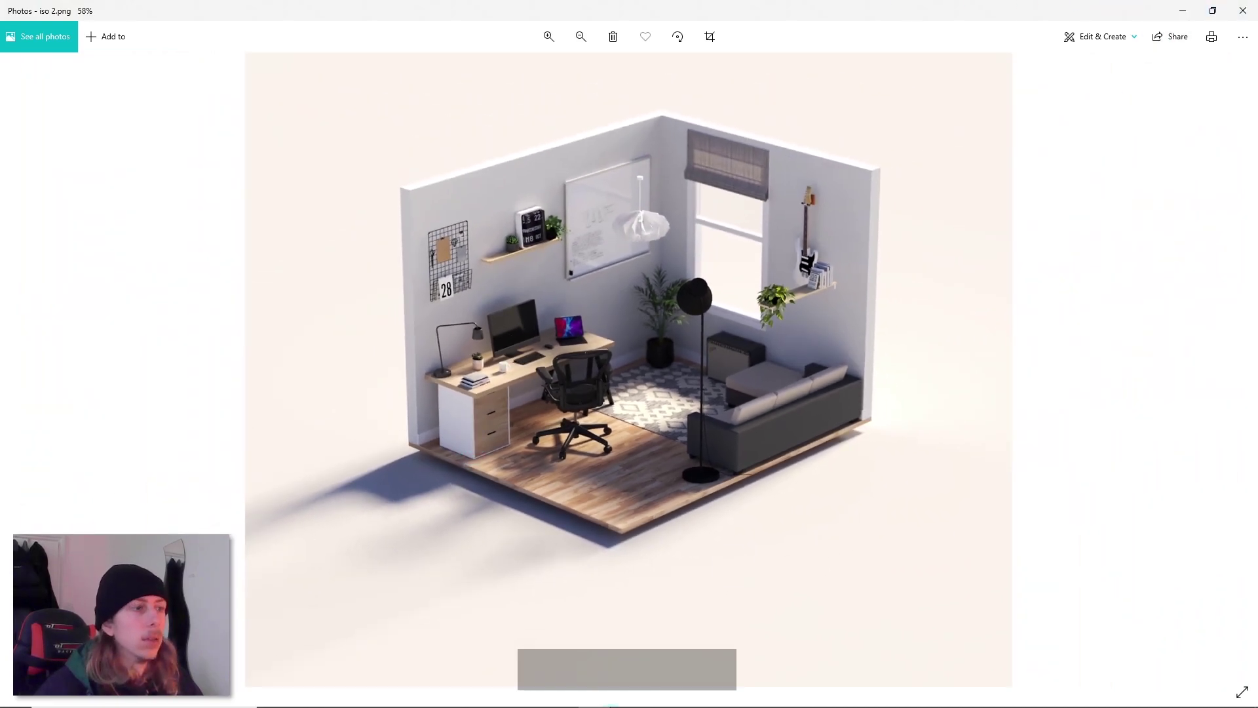
{"action": "mouse_move", "coordinate": [647, 676]}
{"action": "left_click", "coordinate": [633, 646]}
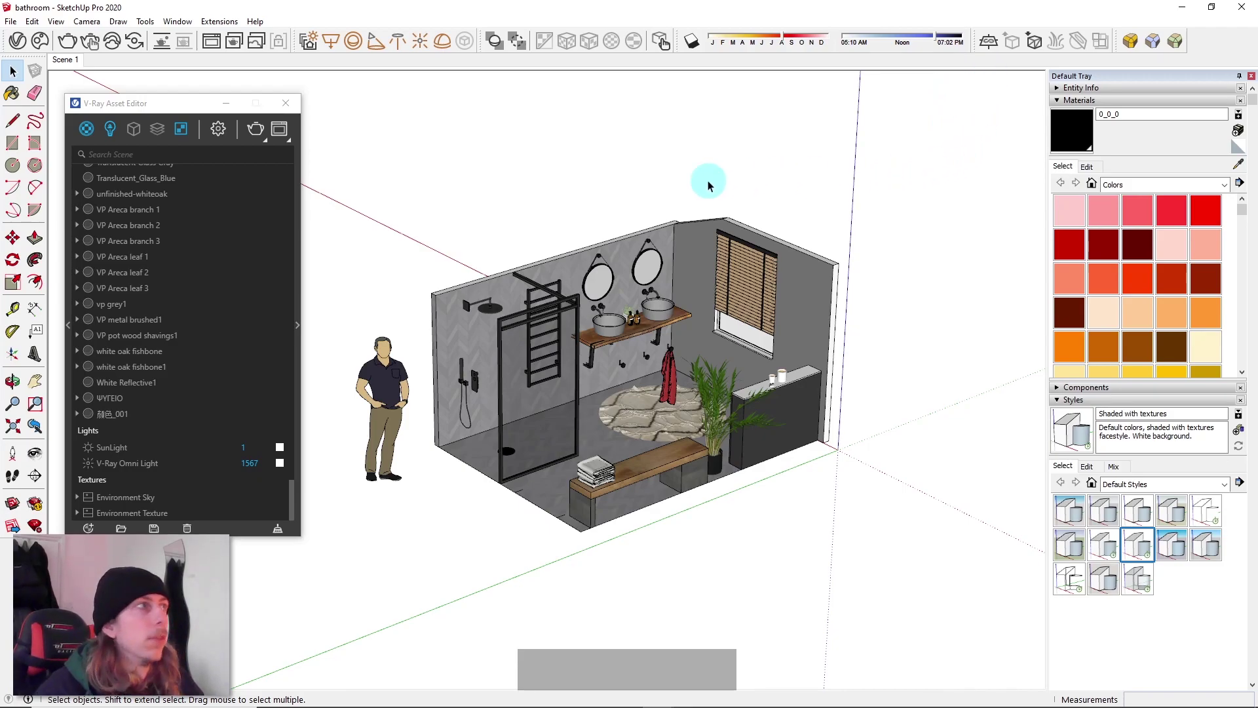
{"action": "left_click", "coordinate": [988, 41]}
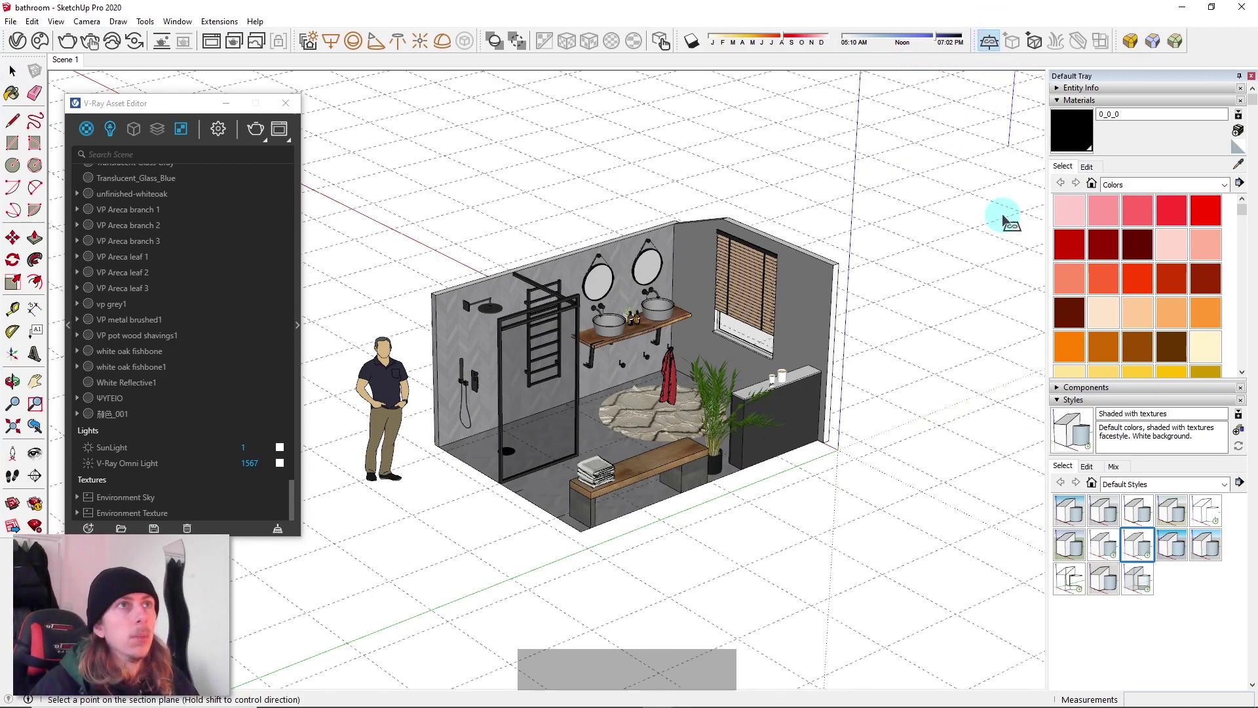
{"action": "left_click", "coordinate": [581, 532]}
{"action": "key", "text": "space"}
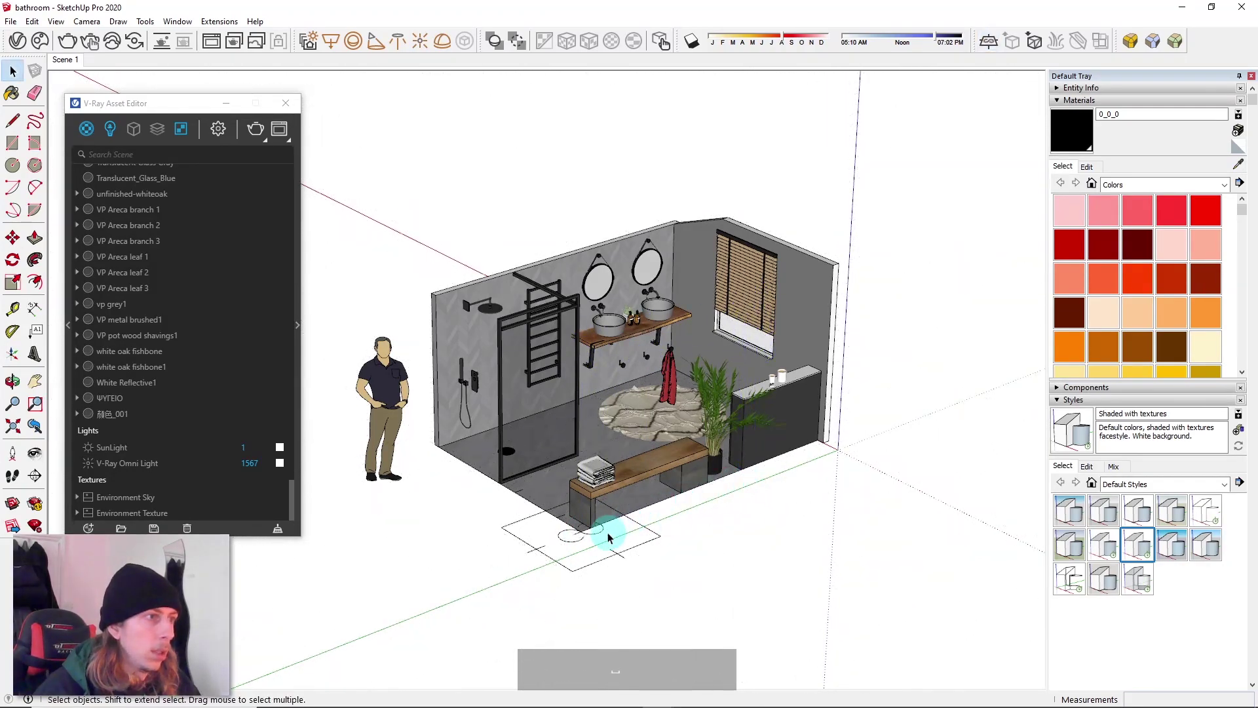
{"action": "left_click", "coordinate": [599, 536]}
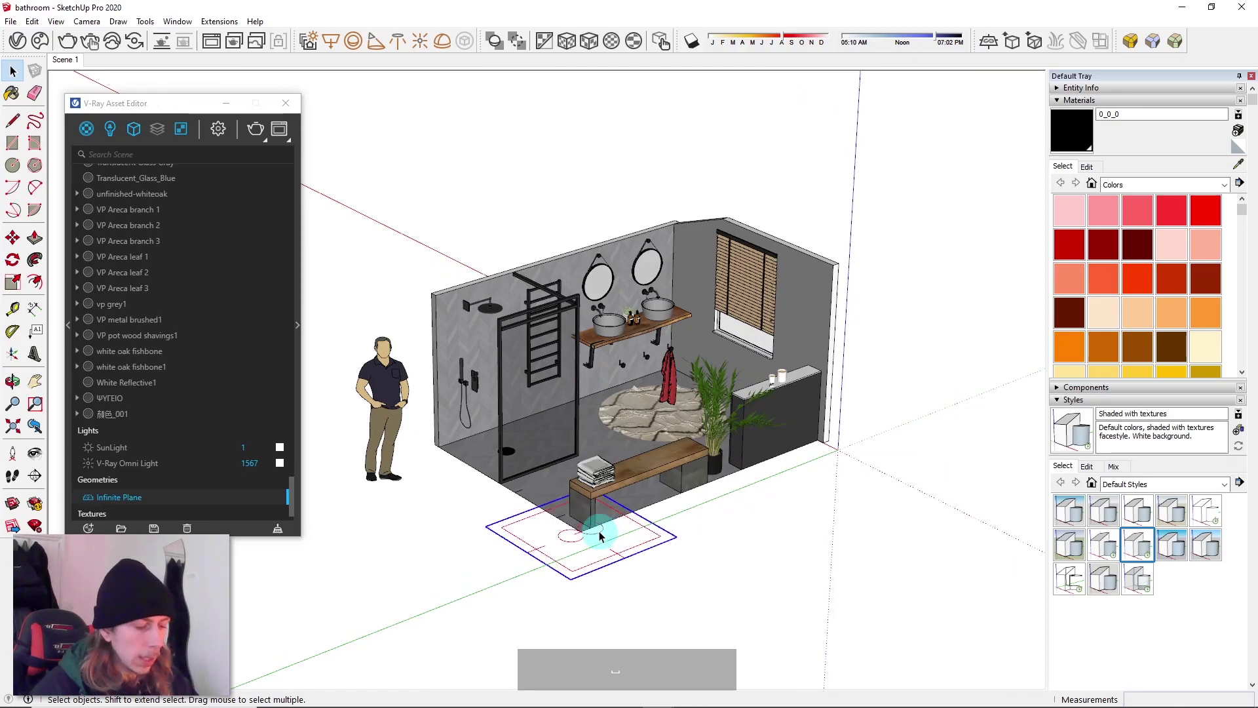
{"action": "key", "text": "m"}
{"action": "left_click", "coordinate": [599, 535]}
{"action": "key", "text": "Up"}
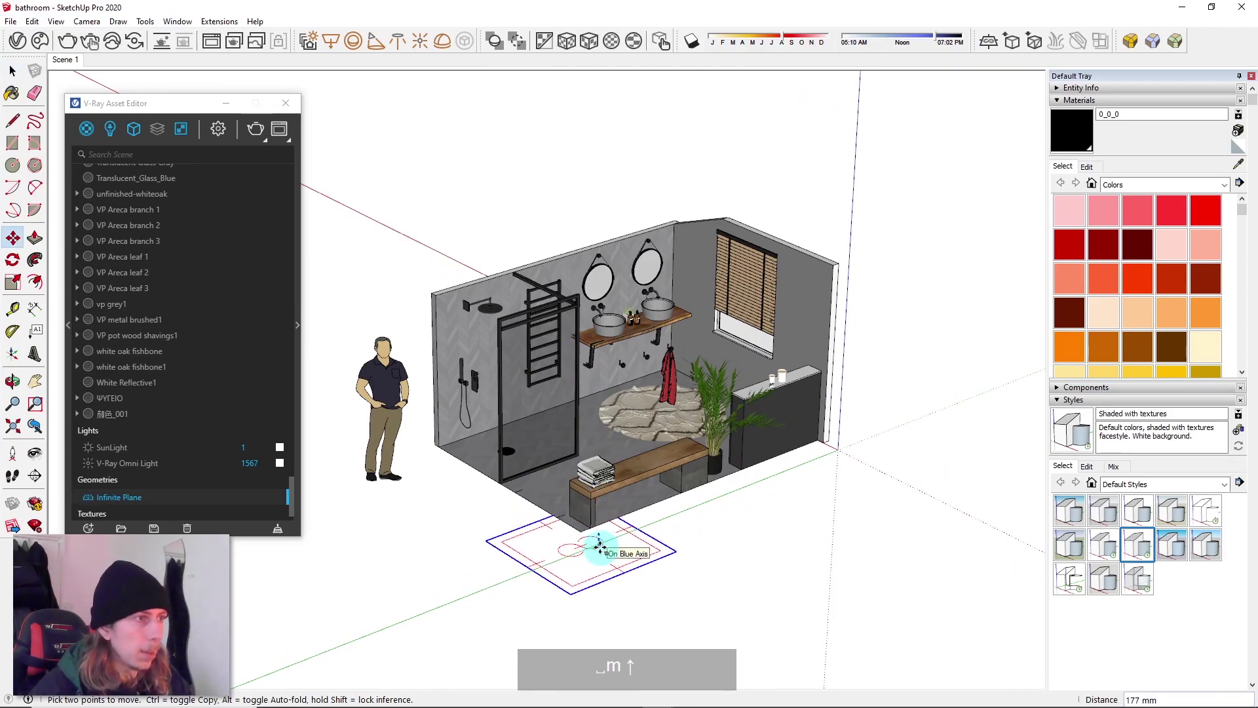
{"action": "middle_click_drag", "start_coordinate": [675, 533], "coordinate": [688, 422]}
{"action": "scroll", "coordinate": [623, 533], "scroll_direction": "up", "scroll_amount": 5}
{"action": "key", "text": "space"}
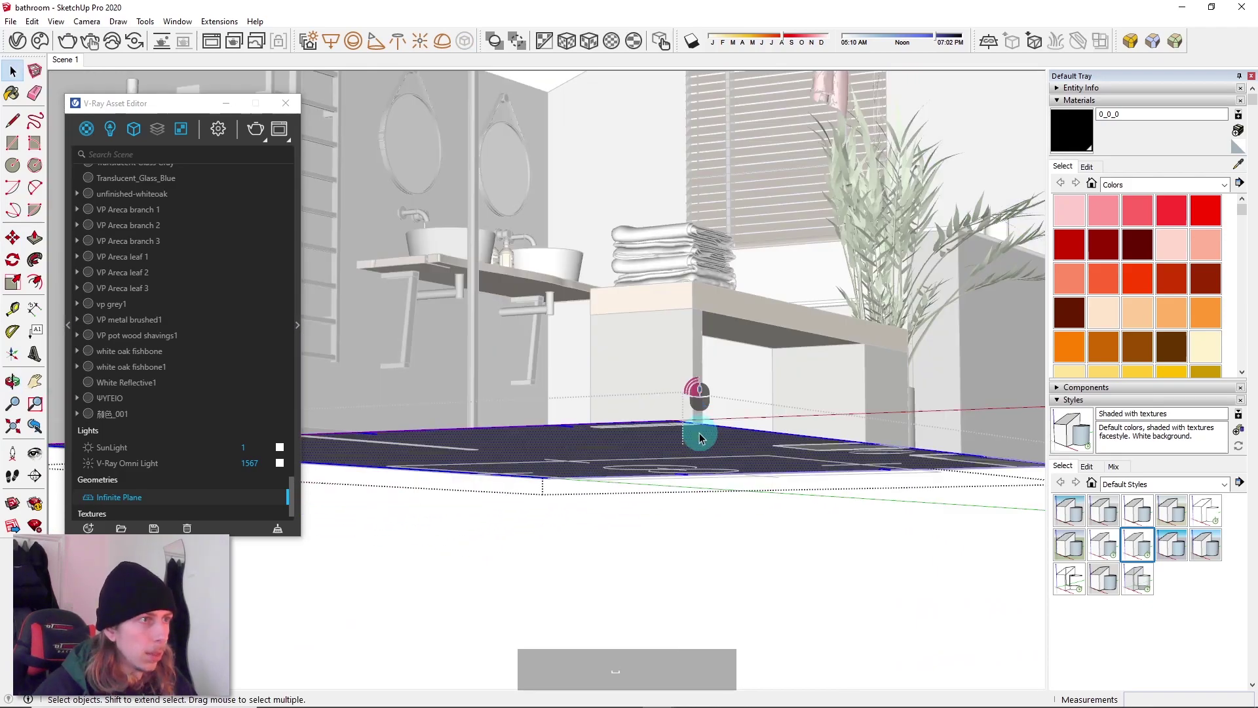
{"action": "key", "text": "p"}
{"action": "left_click", "coordinate": [699, 439]}
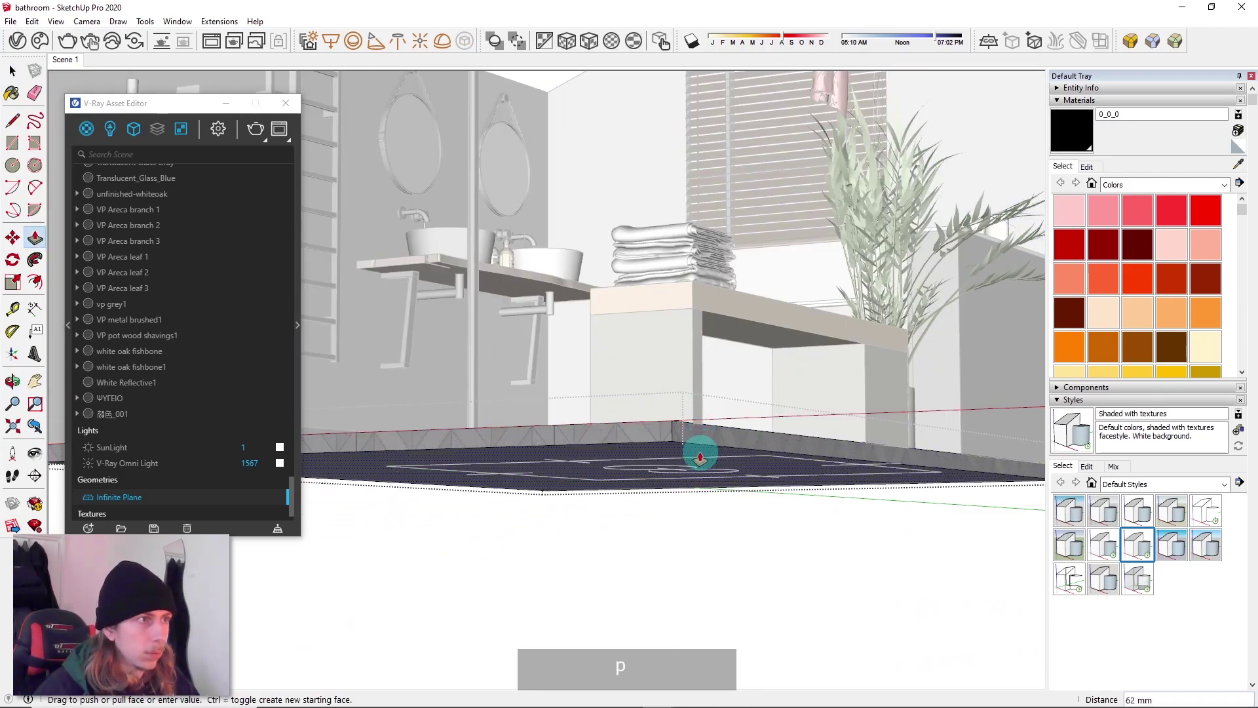
{"action": "scroll", "coordinate": [696, 466], "scroll_direction": "down", "scroll_amount": 8}
{"action": "key", "text": "space"}
{"action": "key", "text": "Escape"}
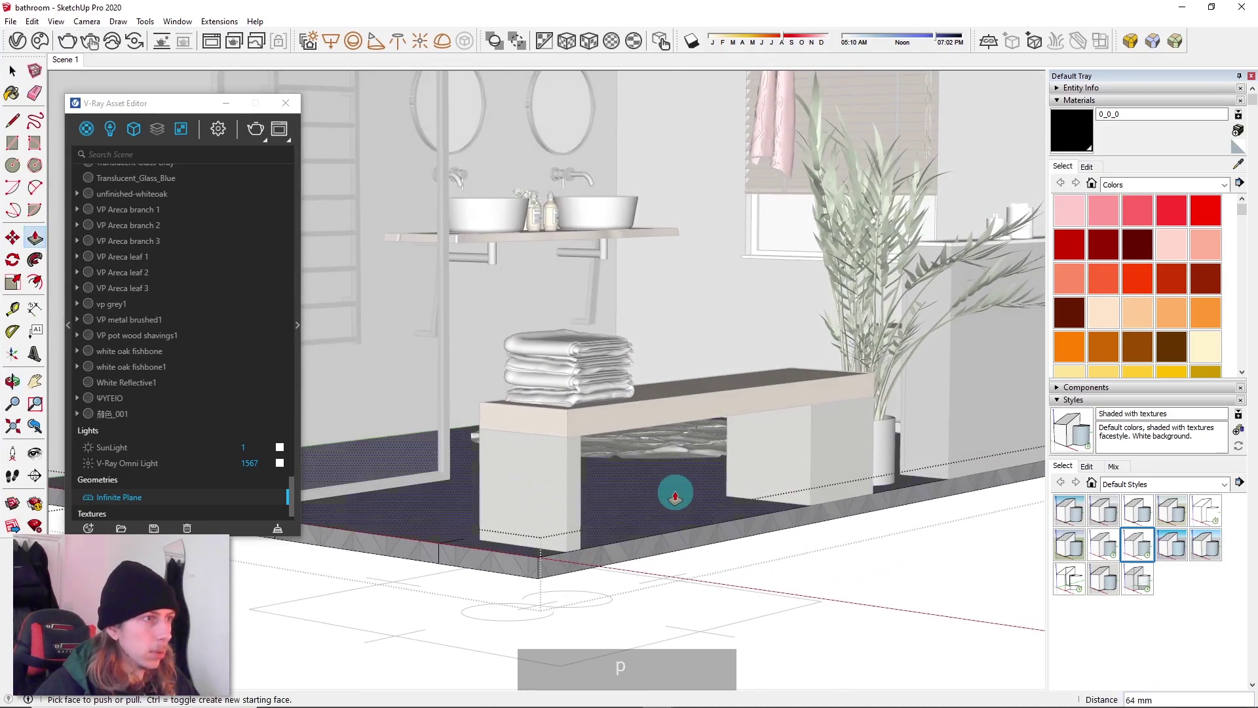
{"action": "middle_click_drag", "start_coordinate": [675, 492], "coordinate": [819, 511]}
{"action": "scroll", "coordinate": [819, 512], "scroll_direction": "up", "scroll_amount": 10}
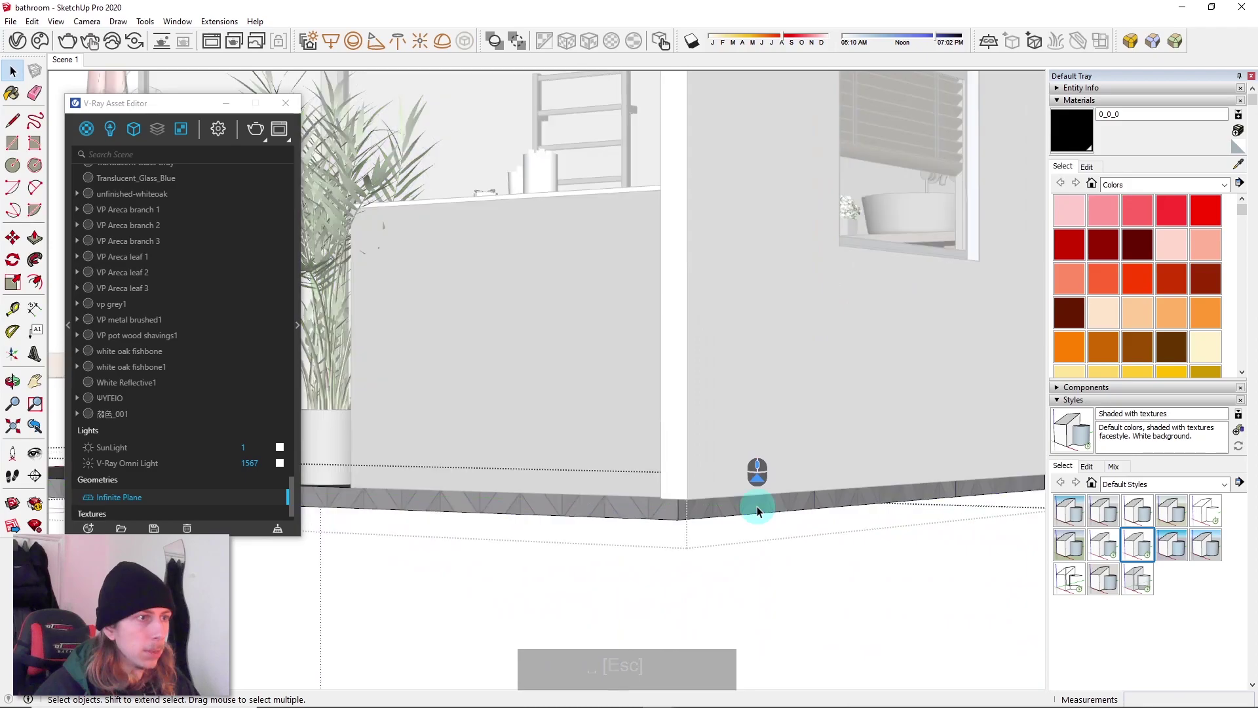
{"action": "scroll", "coordinate": [757, 511], "scroll_direction": "up", "scroll_amount": 3}
{"action": "scroll", "coordinate": [754, 505], "scroll_direction": "down", "scroll_amount": 4}
{"action": "key", "text": "p"}
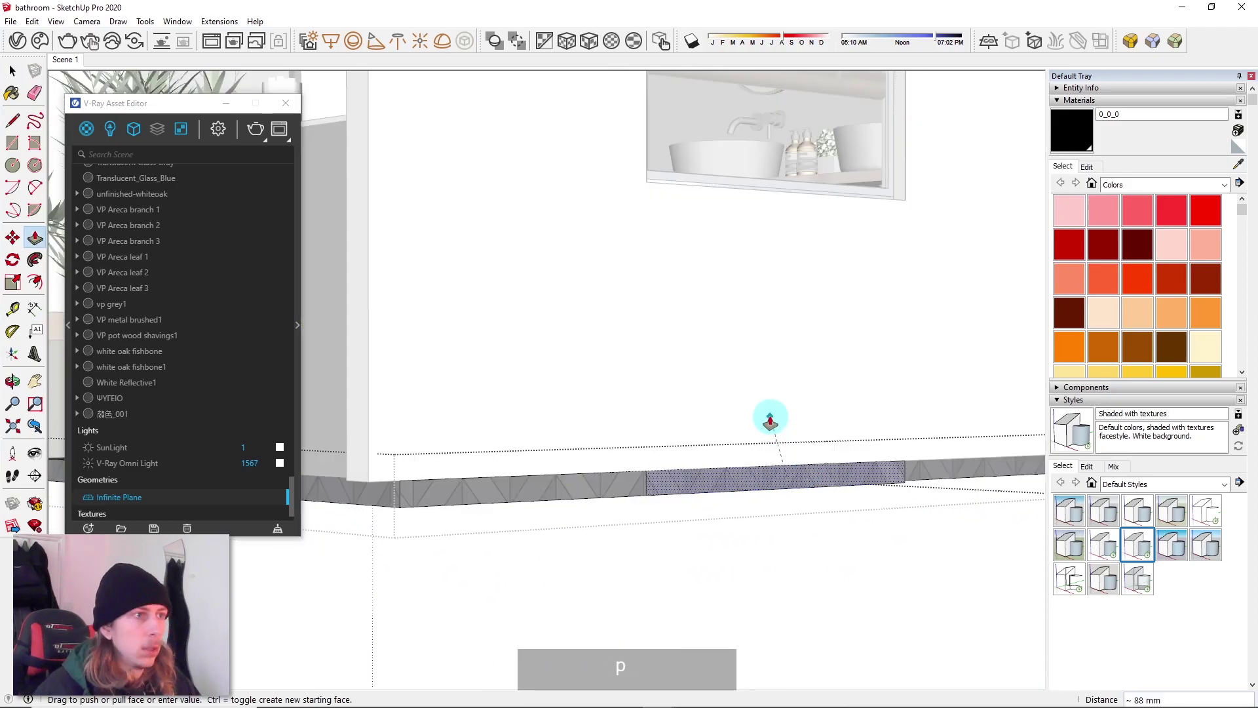
{"action": "scroll", "coordinate": [576, 365], "scroll_direction": "down", "scroll_amount": 3}
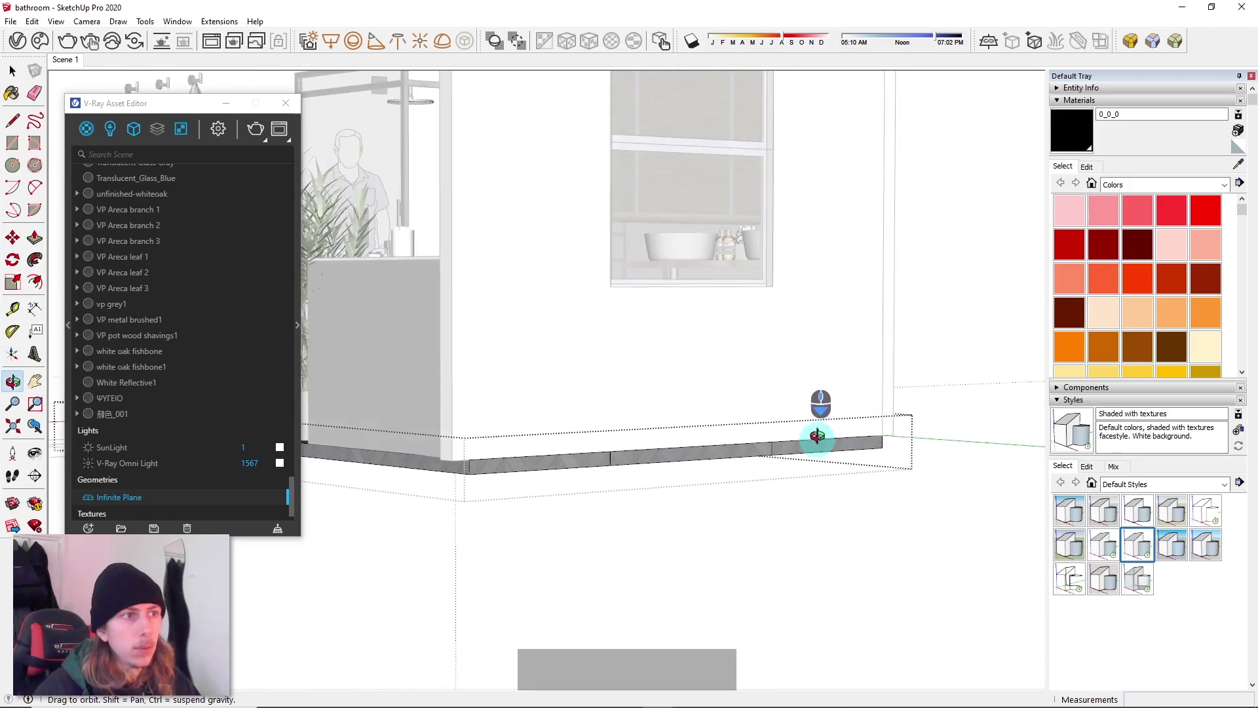
{"action": "scroll", "coordinate": [819, 439], "scroll_direction": "up", "scroll_amount": 4}
{"action": "scroll", "coordinate": [822, 442], "scroll_direction": "down", "scroll_amount": 8}
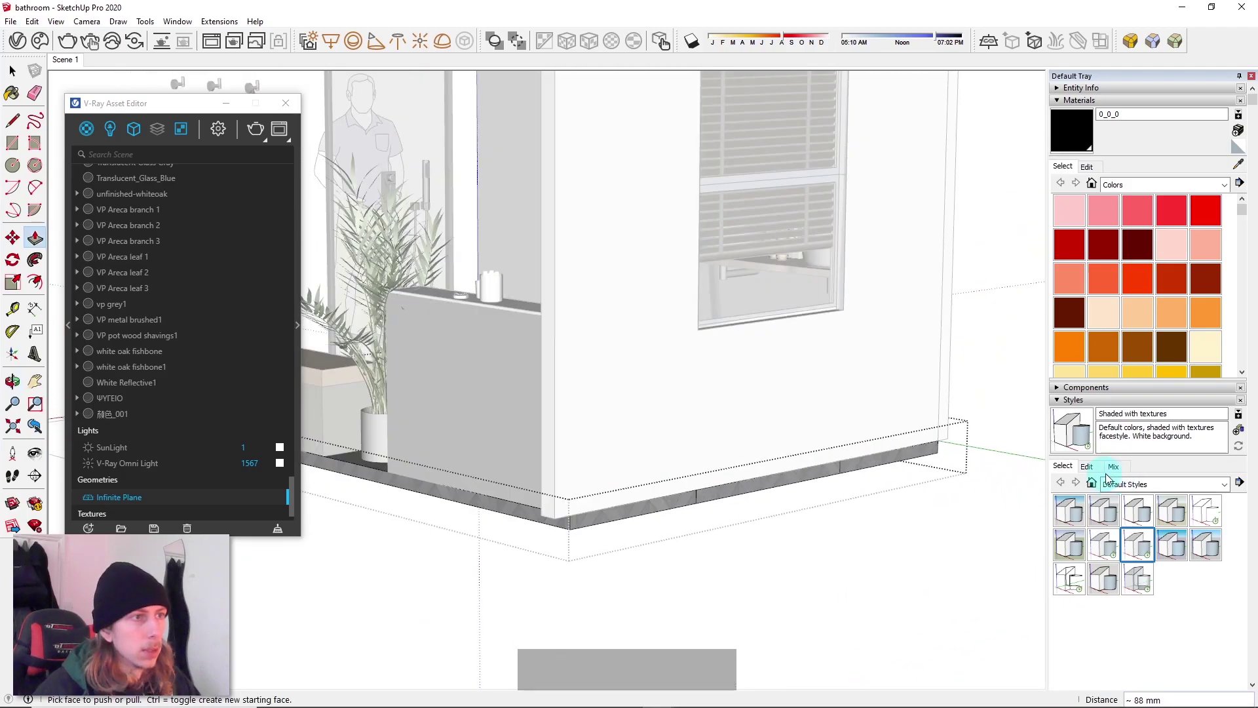
{"action": "middle_click_drag", "start_coordinate": [773, 461], "coordinate": [663, 371]}
{"action": "key", "text": "space"}
{"action": "key", "text": "Escape"}
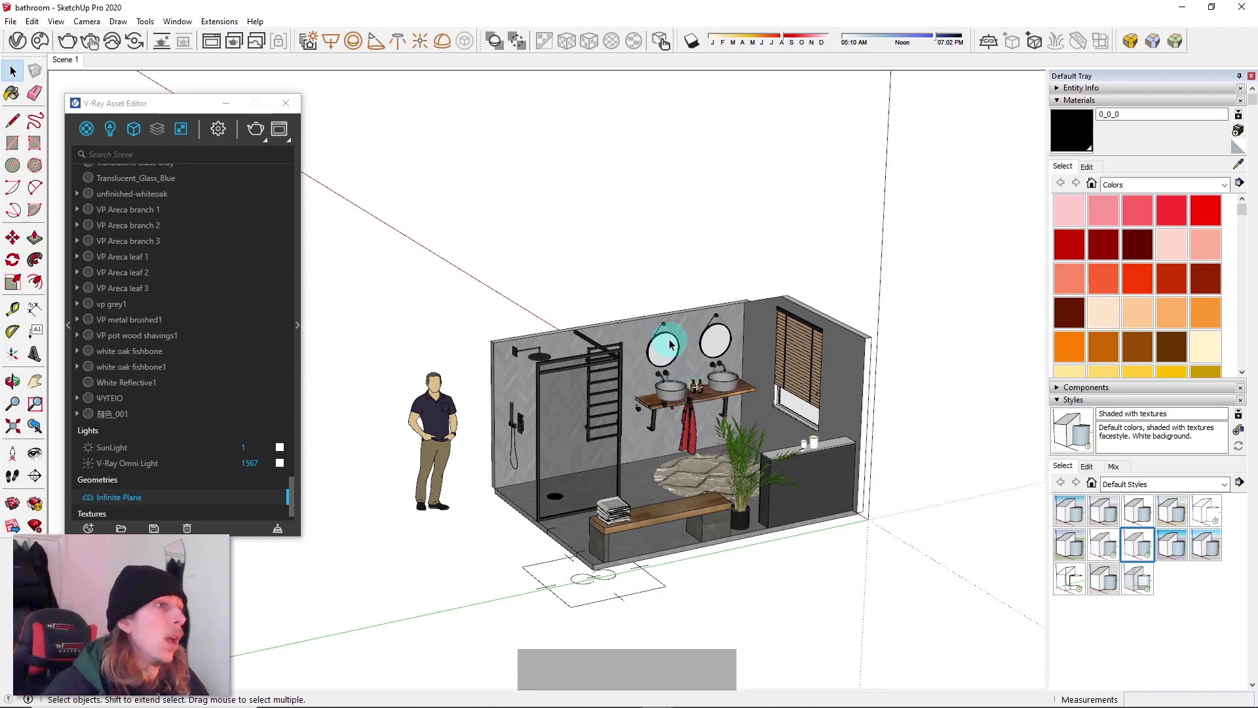
Add the WallPaint & Wallpaper library's FineGrain 01 White material to the scene materials
{"action": "middle_click_drag", "start_coordinate": [669, 344], "coordinate": [731, 464]}
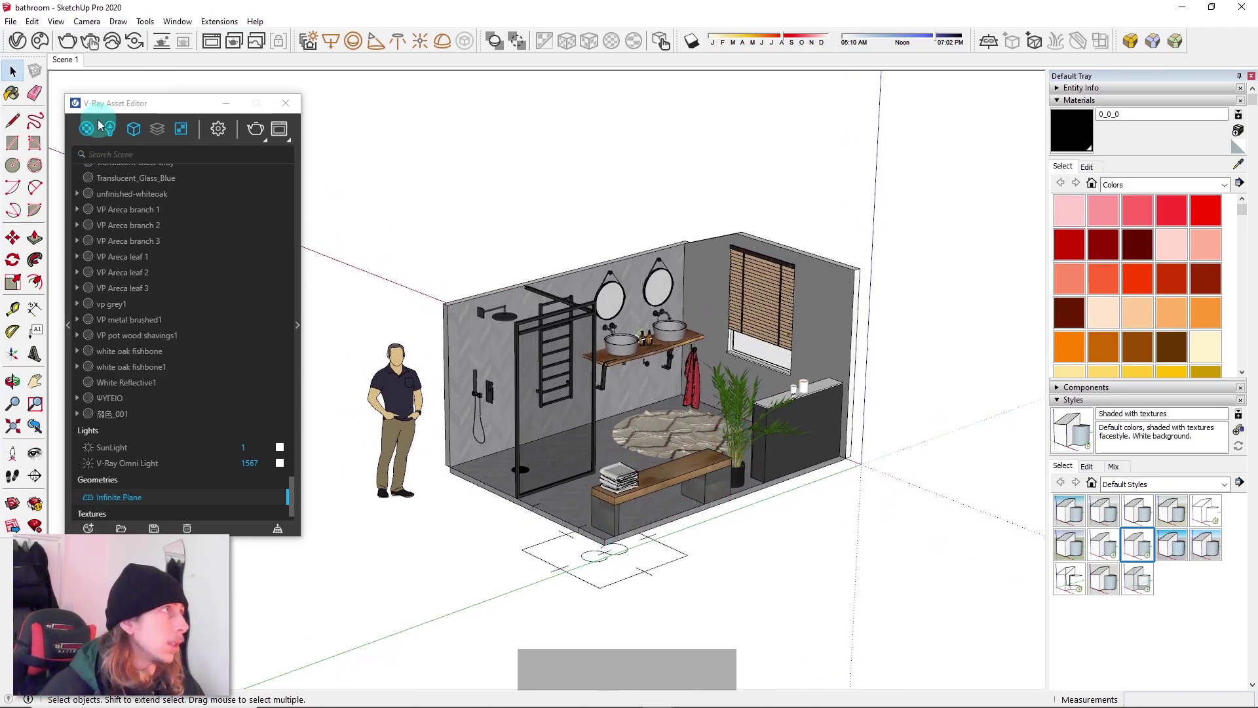
{"action": "left_click_drag", "start_coordinate": [131, 103], "coordinate": [305, 94]}
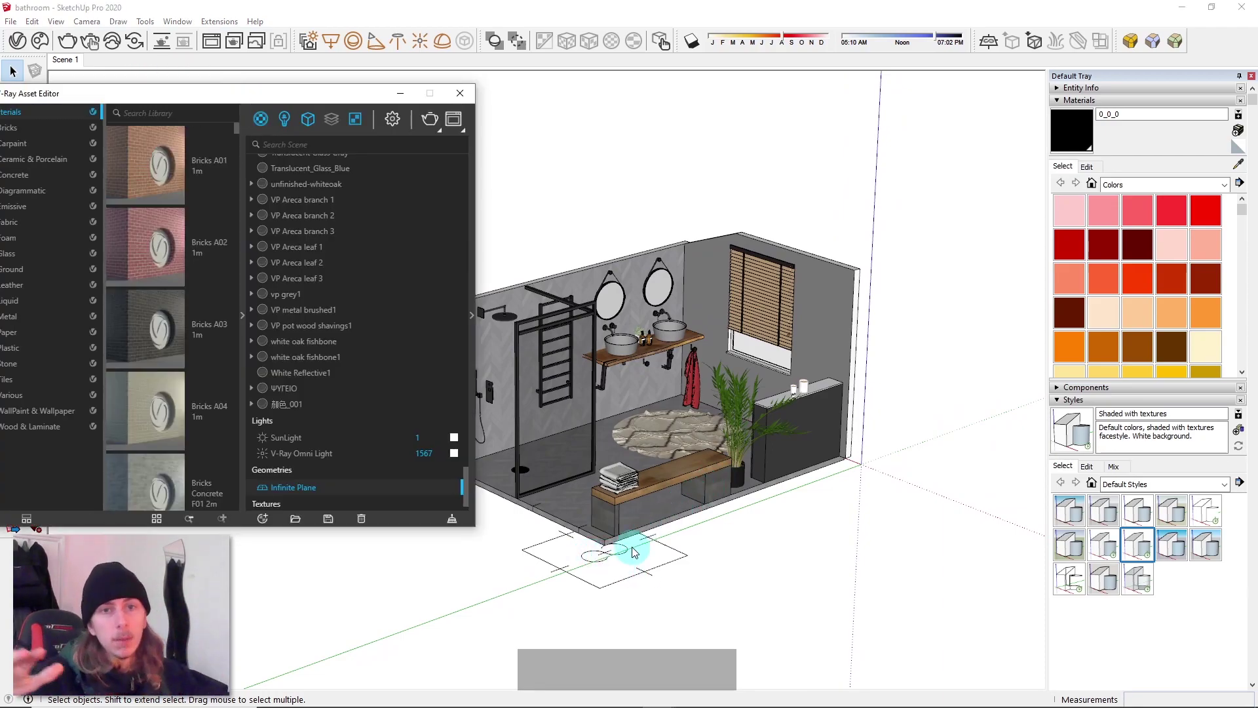
{"action": "left_click_drag", "start_coordinate": [303, 99], "coordinate": [500, 99]}
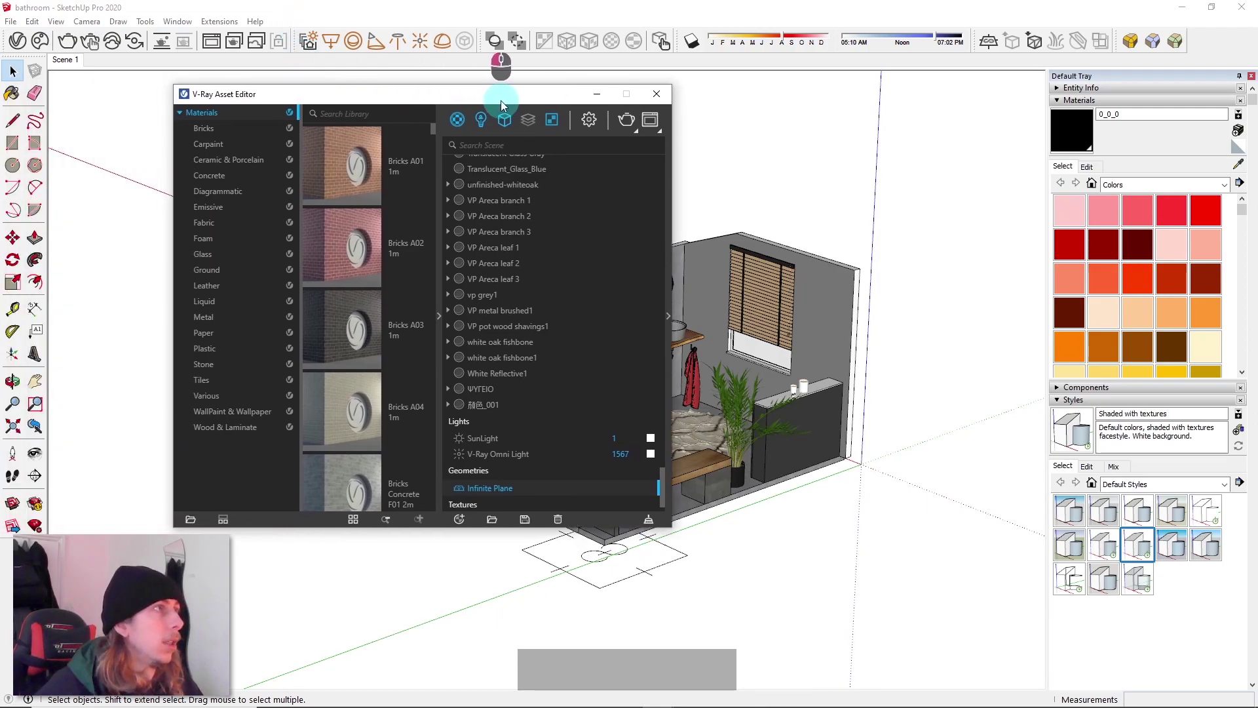
{"action": "left_click", "coordinate": [225, 413]}
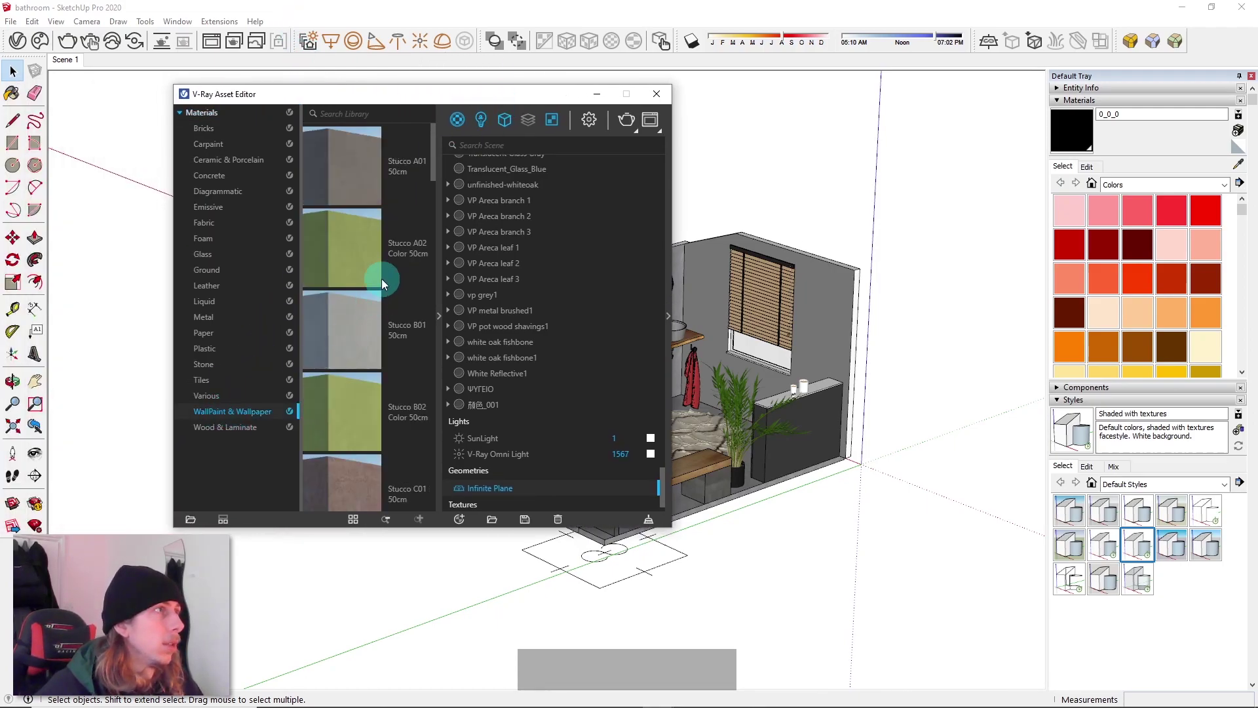
{"action": "scroll", "coordinate": [373, 276], "scroll_direction": "down", "scroll_amount": 5}
{"action": "scroll", "coordinate": [378, 308], "scroll_direction": "down", "scroll_amount": 10}
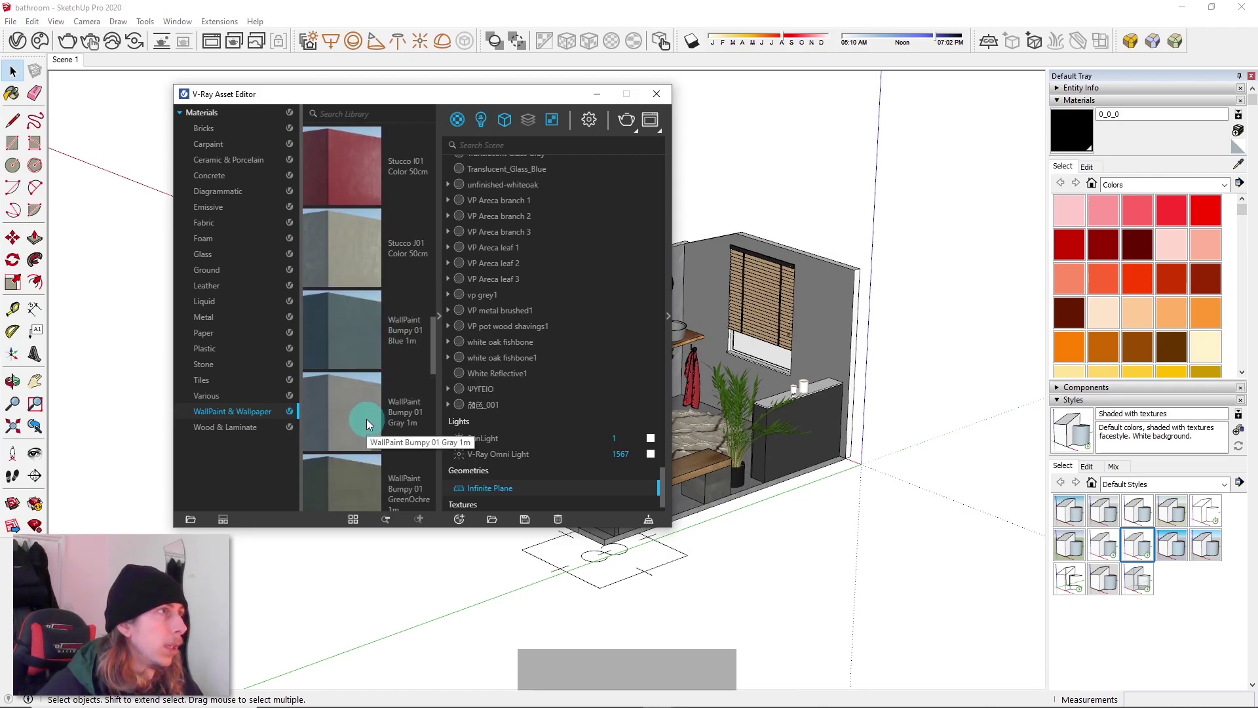
{"action": "scroll", "coordinate": [368, 417], "scroll_direction": "down", "scroll_amount": 2}
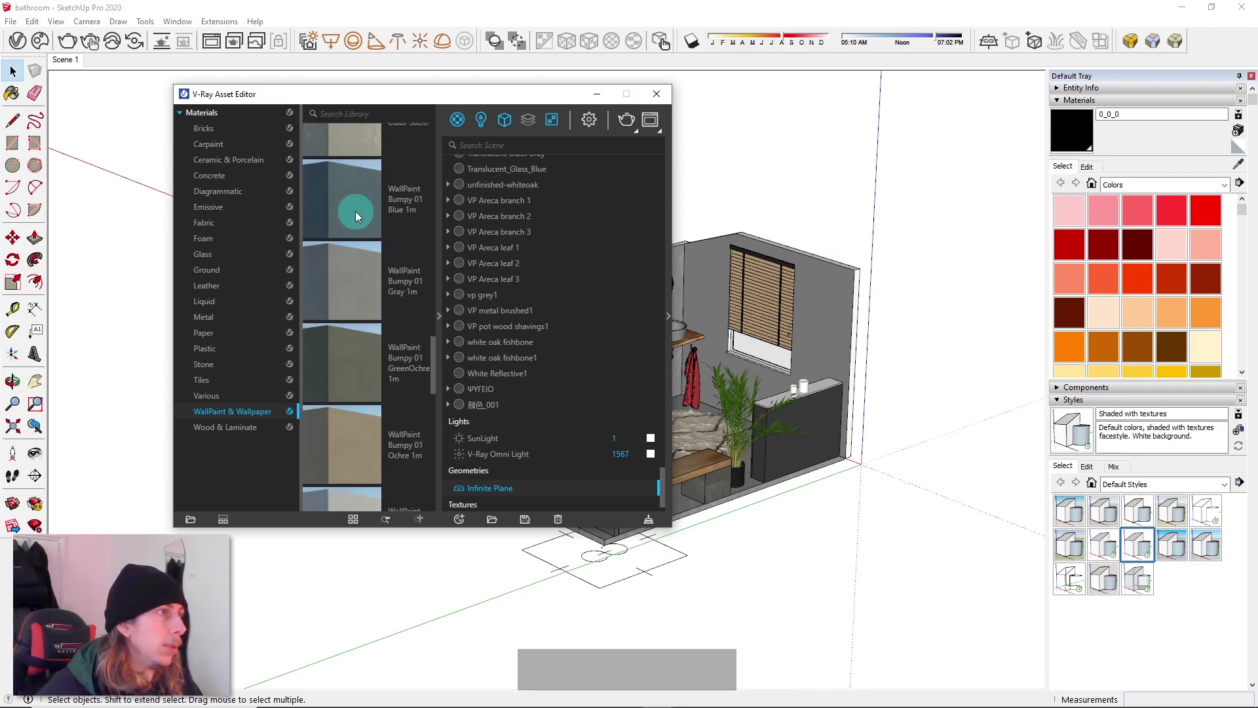
{"action": "scroll", "coordinate": [358, 403], "scroll_direction": "down", "scroll_amount": 2}
{"action": "left_click_drag", "start_coordinate": [358, 392], "coordinate": [444, 335]}
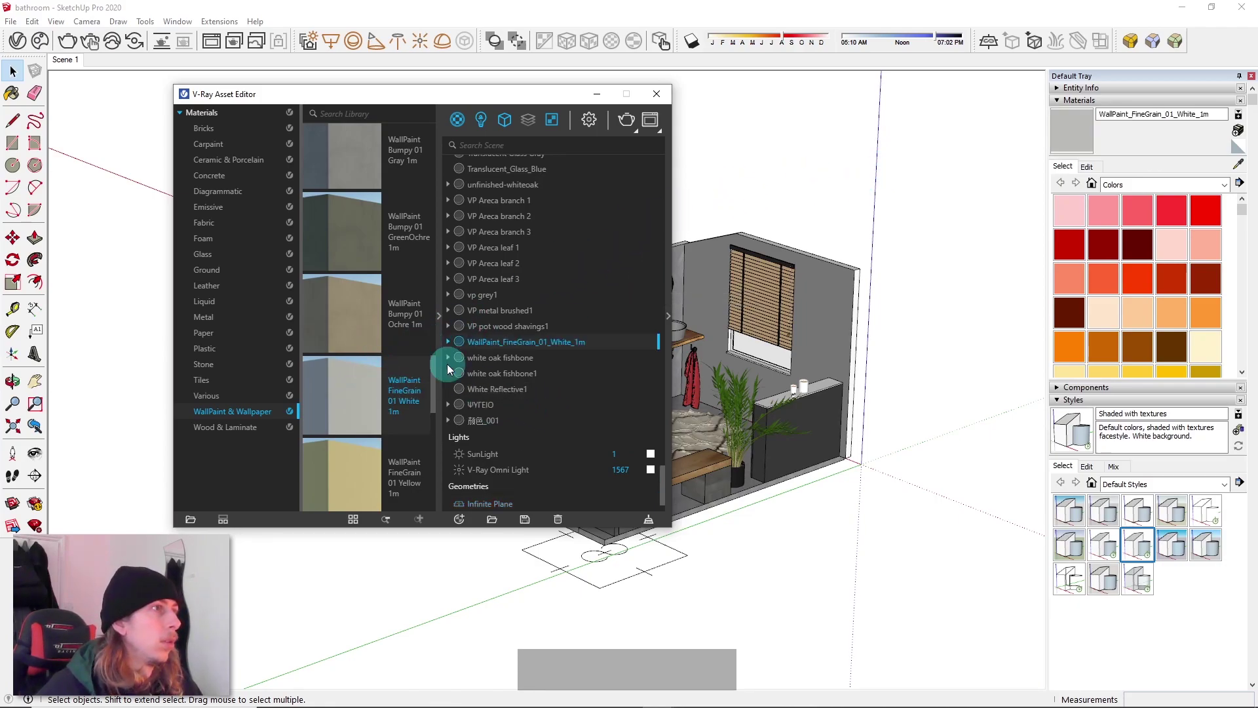
Make WallPaint_FineGrain_01_White_1m the current paint, minimize the editor, and ready the Paint Bucket
{"action": "left_click", "coordinate": [1072, 134]}
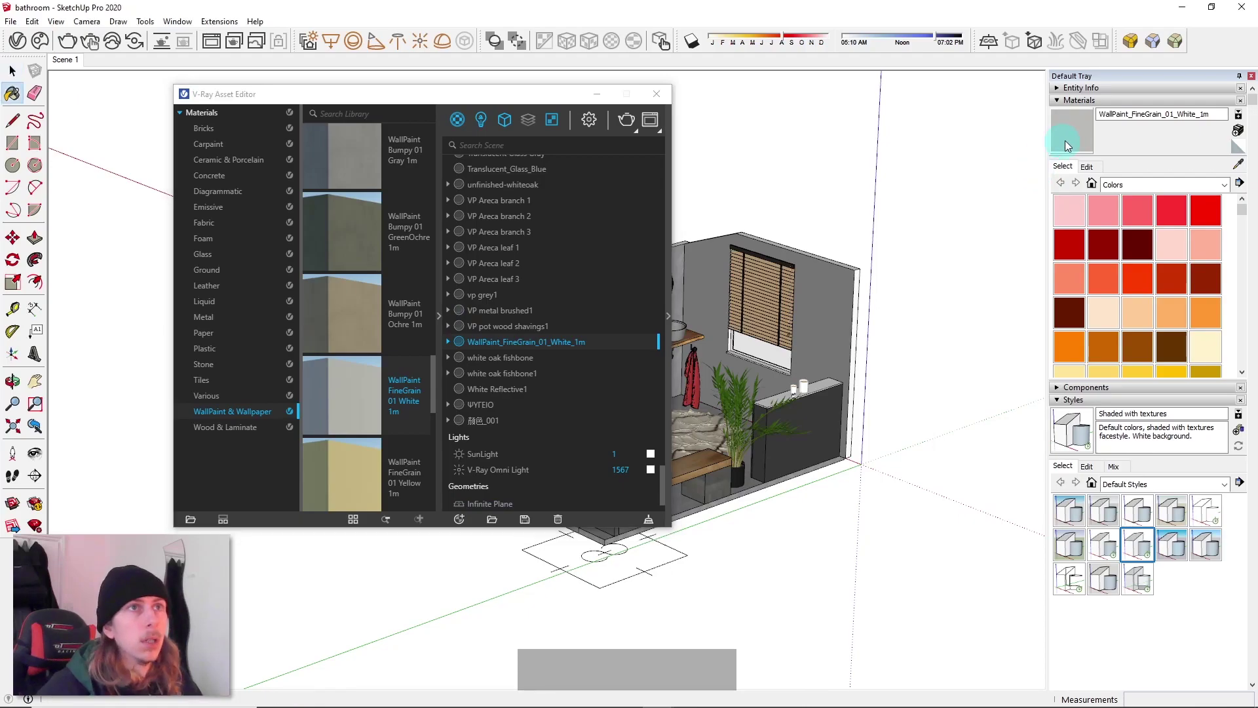
{"action": "left_click", "coordinate": [598, 95]}
{"action": "key", "text": "space"}
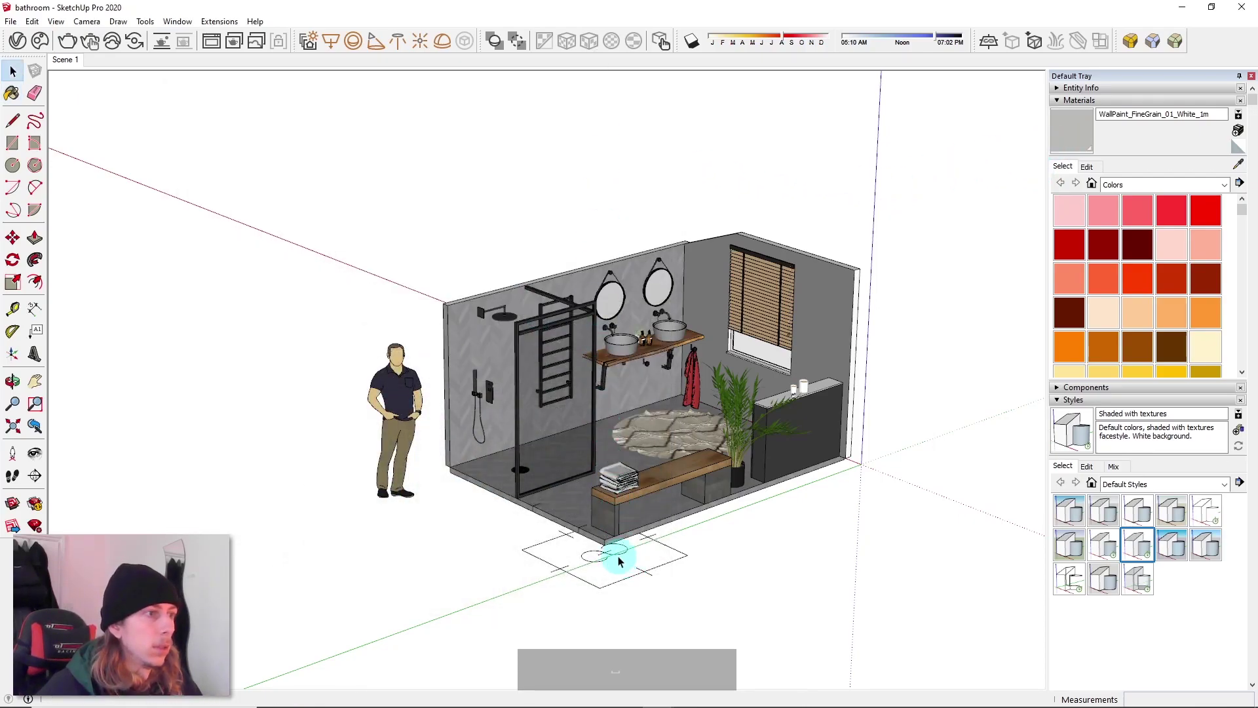
{"action": "double_click", "coordinate": [619, 554]}
{"action": "key", "text": "b"}
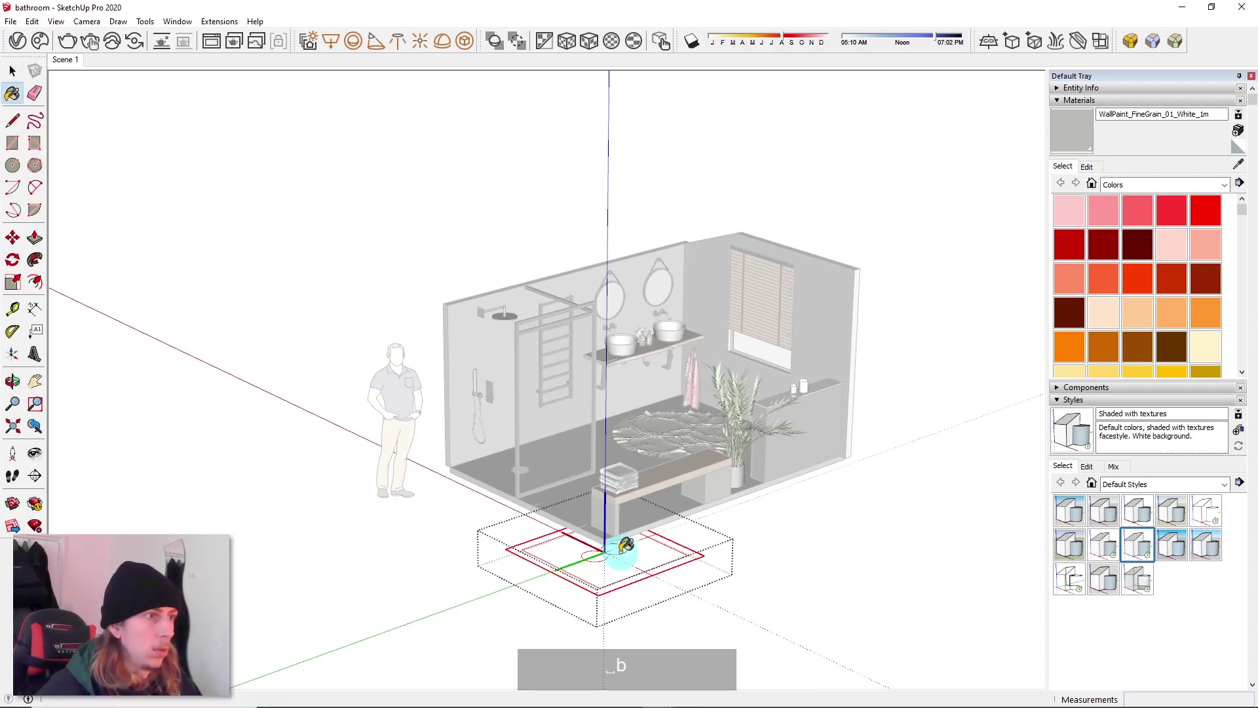
{"action": "key", "text": "Escape"}
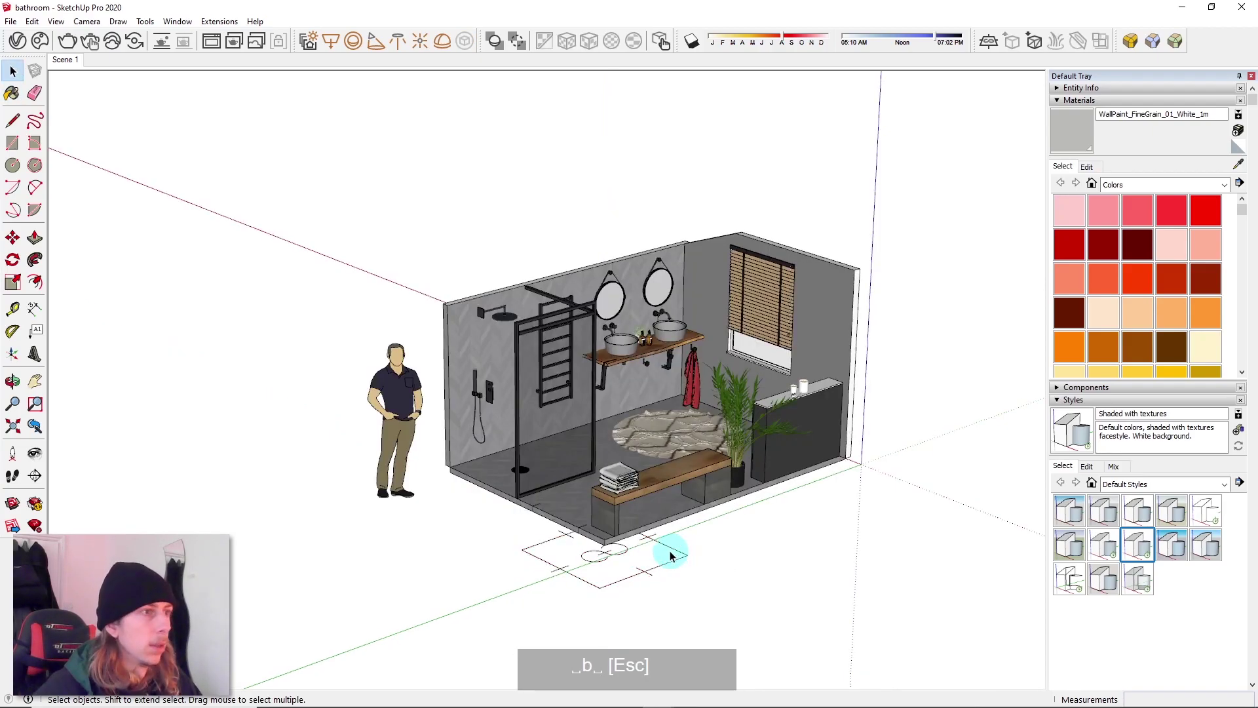
{"action": "middle_click", "coordinate": [803, 416]}
{"action": "middle_click_drag", "start_coordinate": [803, 416], "coordinate": [795, 413]}
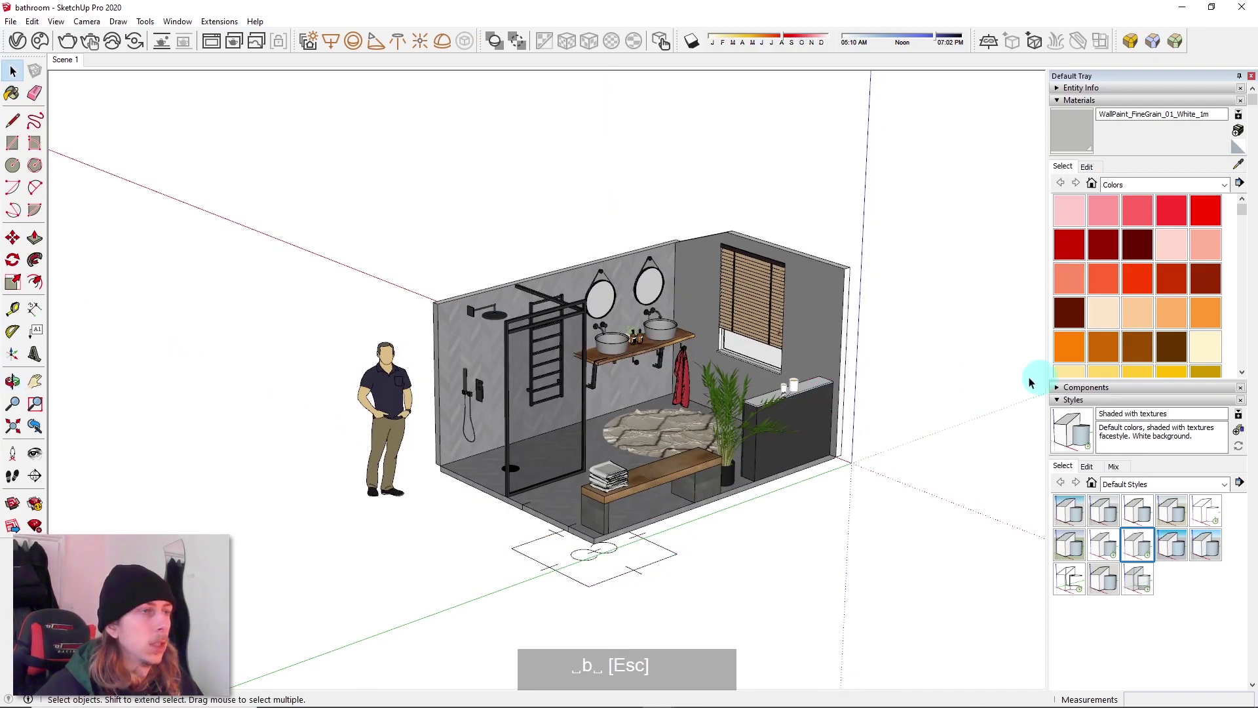
Inspect the V-Ray Frame Buffer render at 100%, then shift SketchUp's shadow time later
{"action": "left_click", "coordinate": [473, 341]}
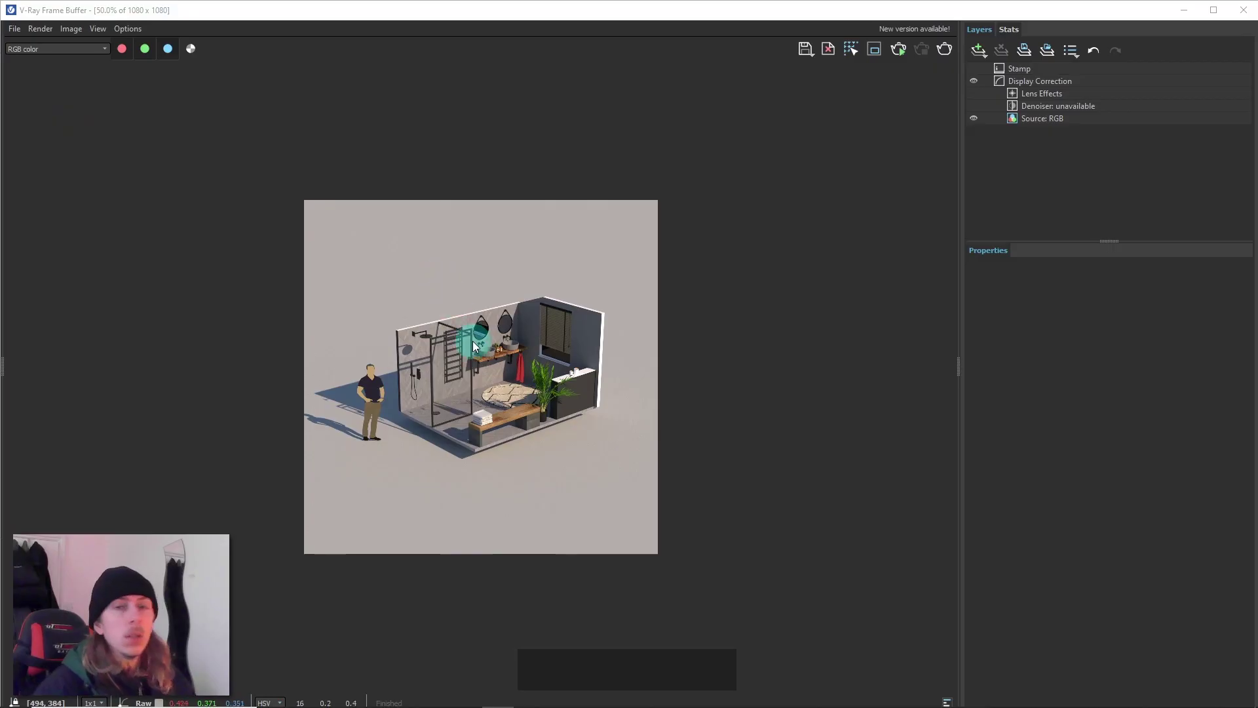
{"action": "scroll", "coordinate": [470, 341], "scroll_direction": "up", "scroll_amount": 6}
{"action": "scroll", "coordinate": [470, 341], "scroll_direction": "down", "scroll_amount": 5}
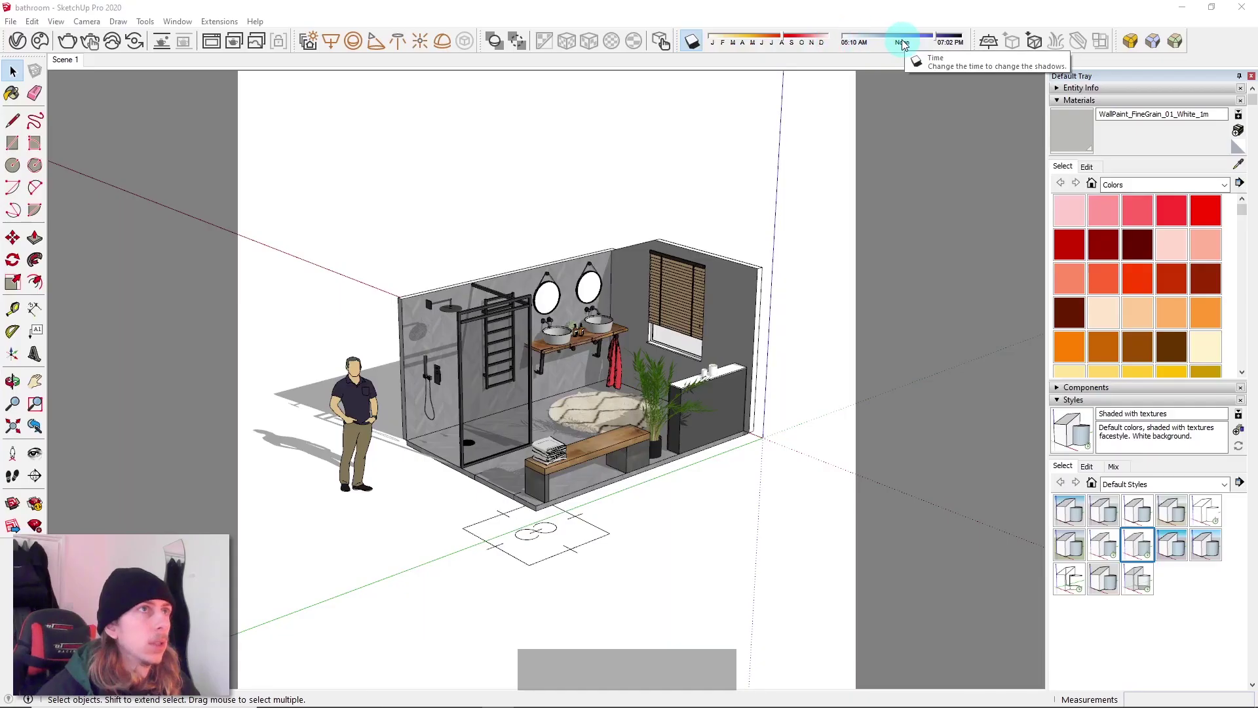
{"action": "mouse_move", "coordinate": [907, 42]}
{"action": "left_mouse_down"}
{"action": "mouse_move", "coordinate": [885, 42]}
{"action": "mouse_move", "coordinate": [936, 42]}
{"action": "left_mouse_up"}
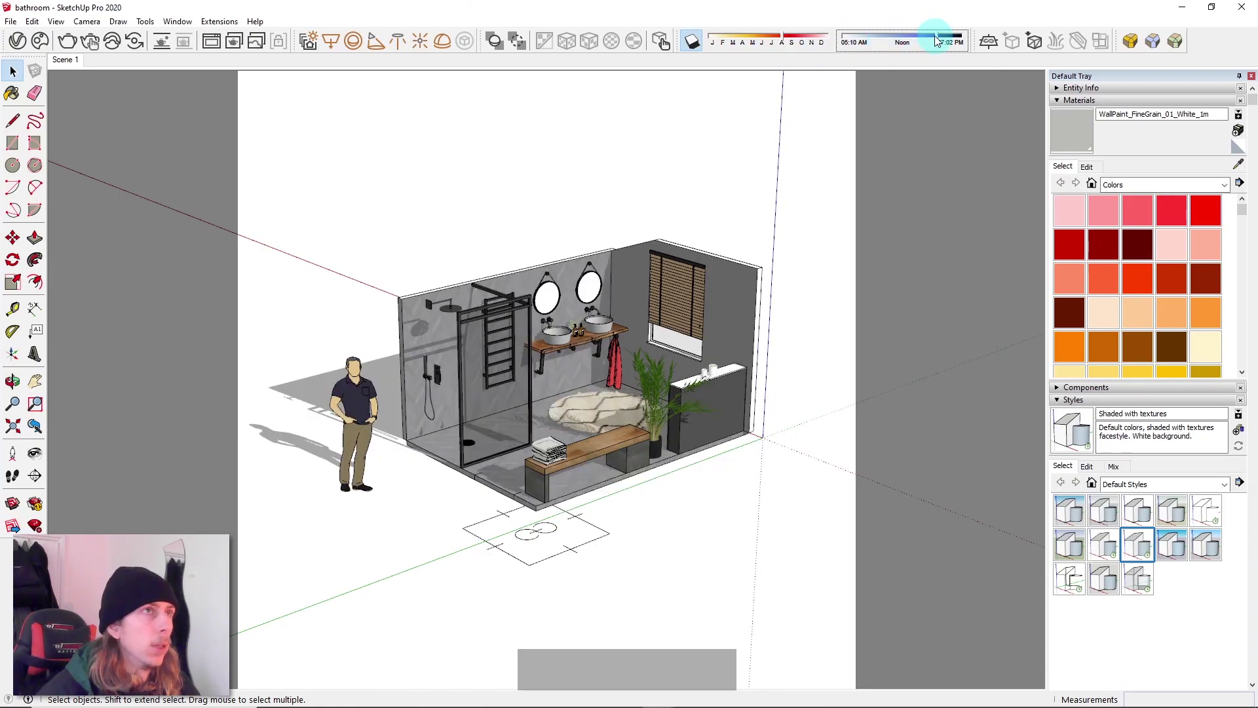
Move the shadow date toward May and the time of day past noon
{"action": "left_click_drag", "start_coordinate": [782, 38], "coordinate": [752, 40]}
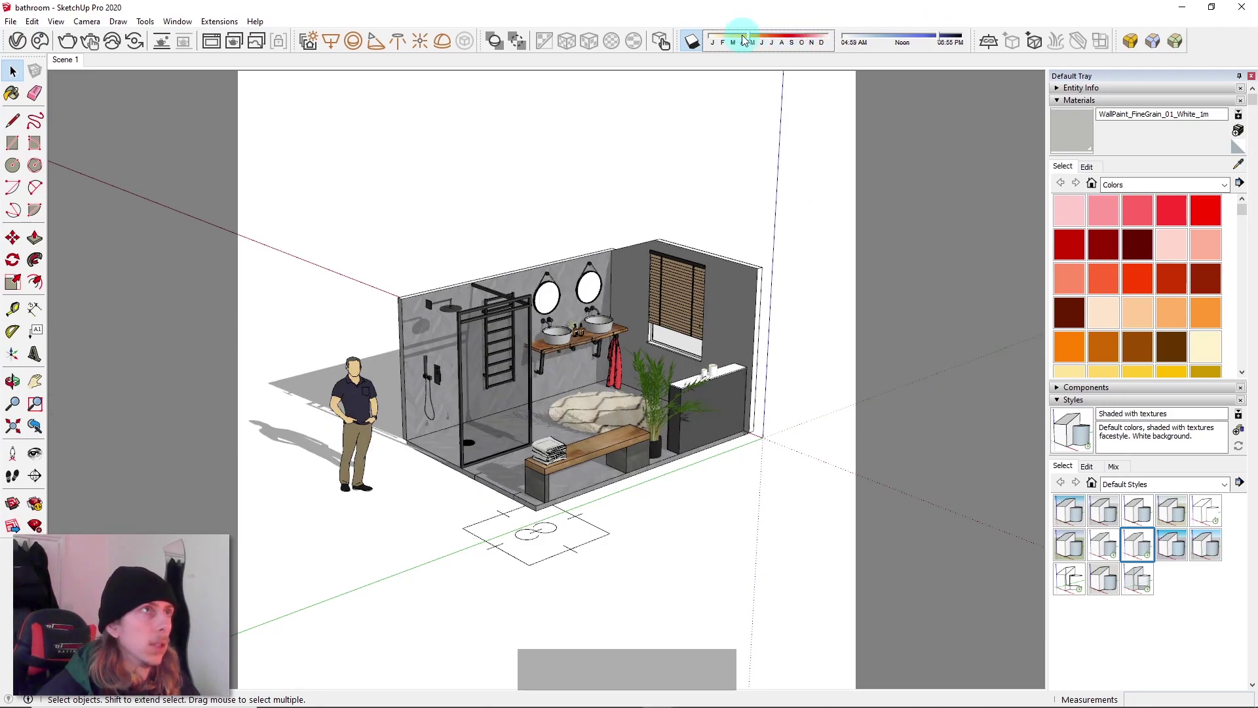
{"action": "left_click_drag", "start_coordinate": [905, 36], "coordinate": [916, 37]}
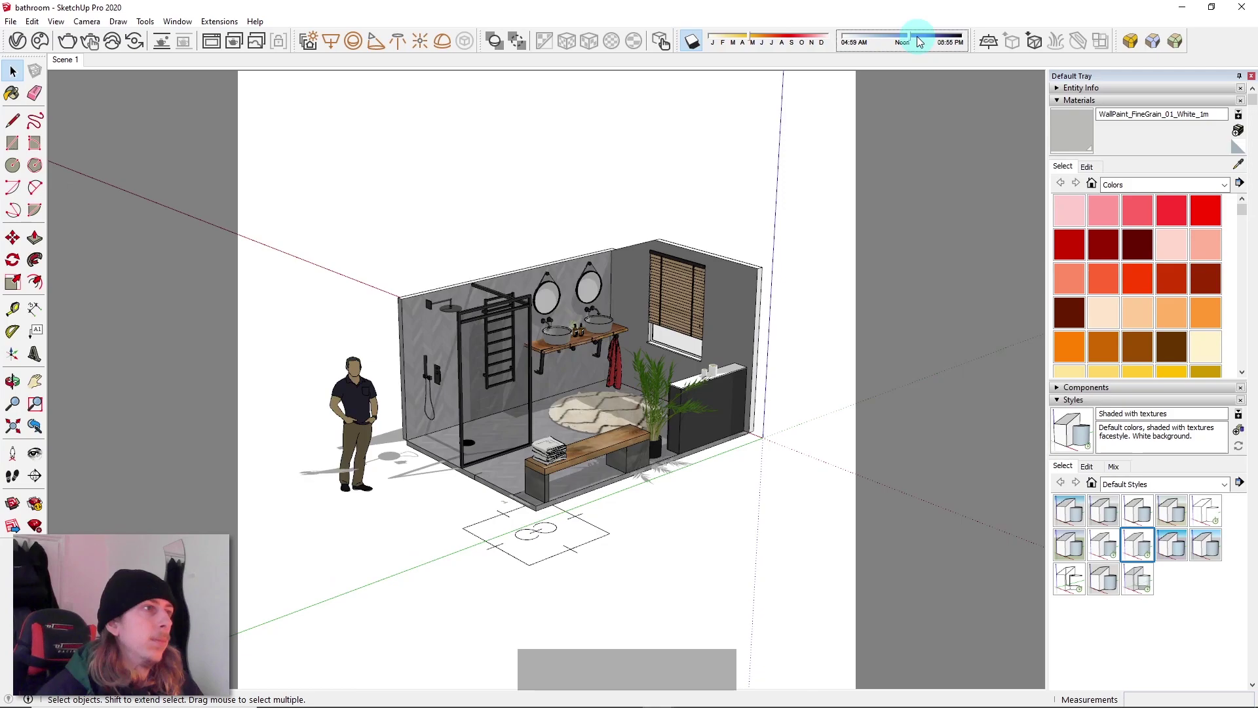
{"action": "mouse_move", "coordinate": [821, 38]}
{"action": "left_mouse_down"}
{"action": "mouse_move", "coordinate": [793, 39]}
{"action": "mouse_move", "coordinate": [828, 41]}
{"action": "left_mouse_up"}
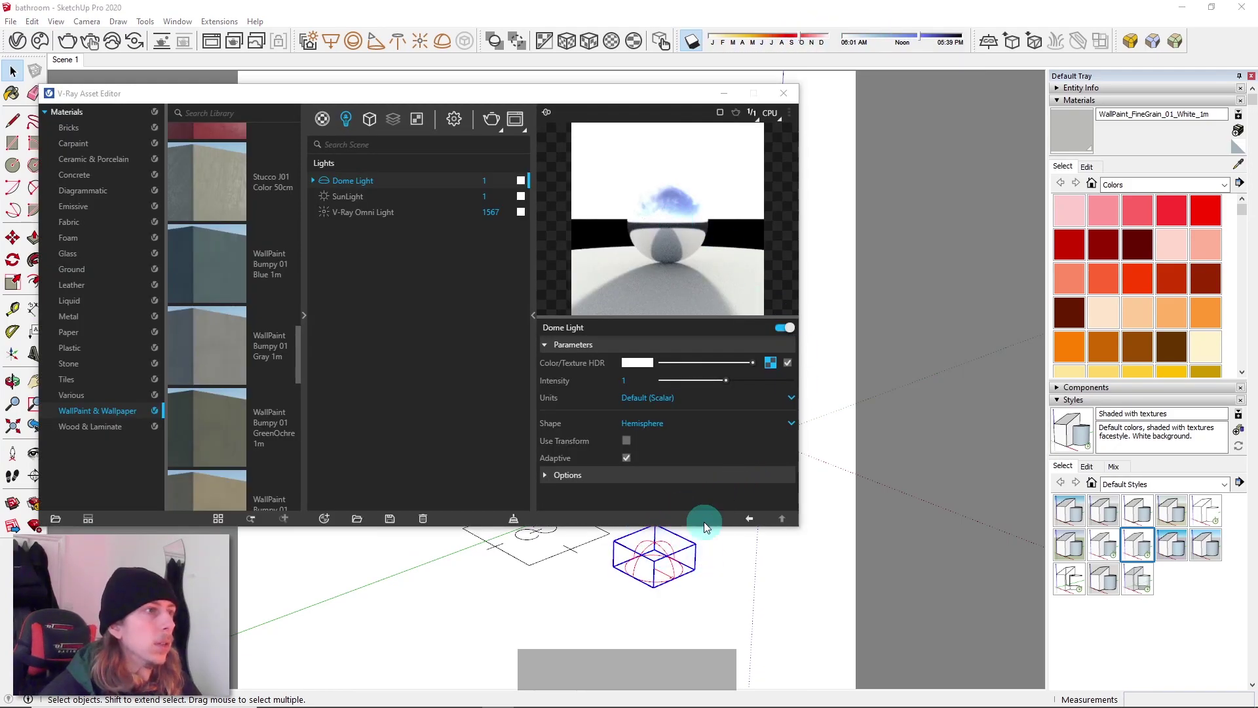
Turn on Use Transform in the Dome Light's extra options
{"action": "left_click", "coordinate": [771, 362]}
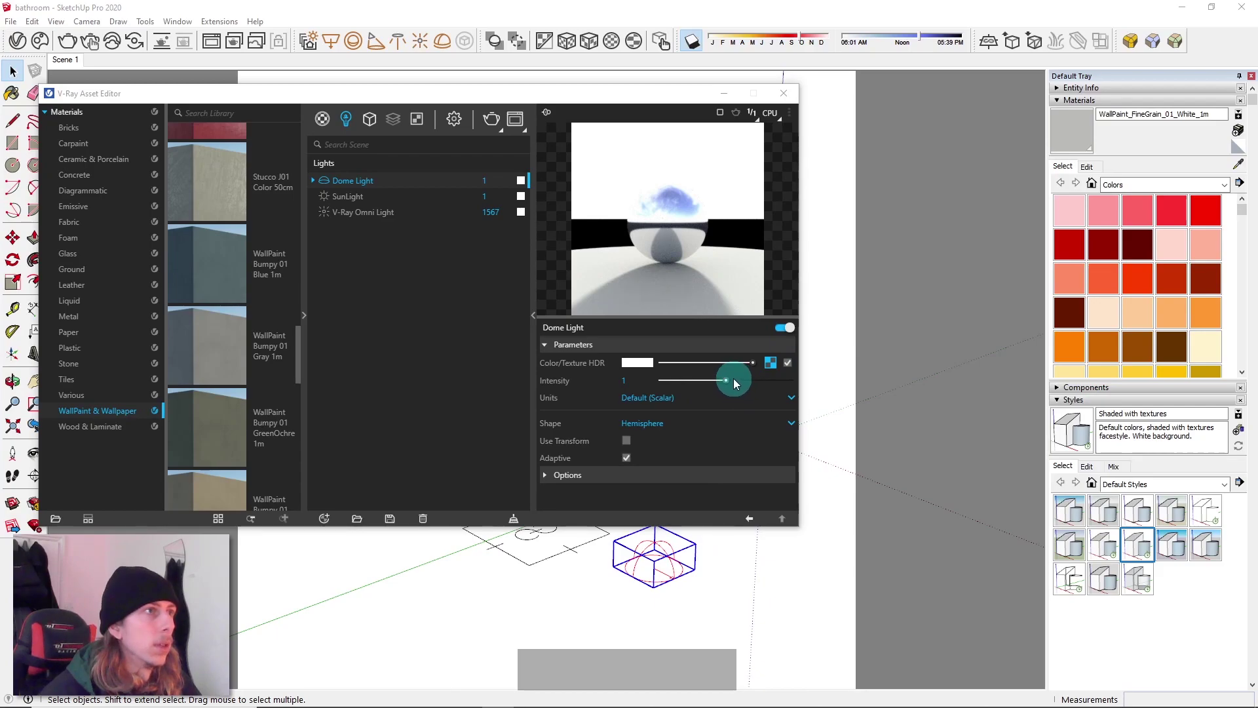
{"action": "left_click", "coordinate": [567, 474]}
{"action": "scroll", "coordinate": [638, 402], "scroll_direction": "down", "scroll_amount": 1}
{"action": "left_click", "coordinate": [628, 375]}
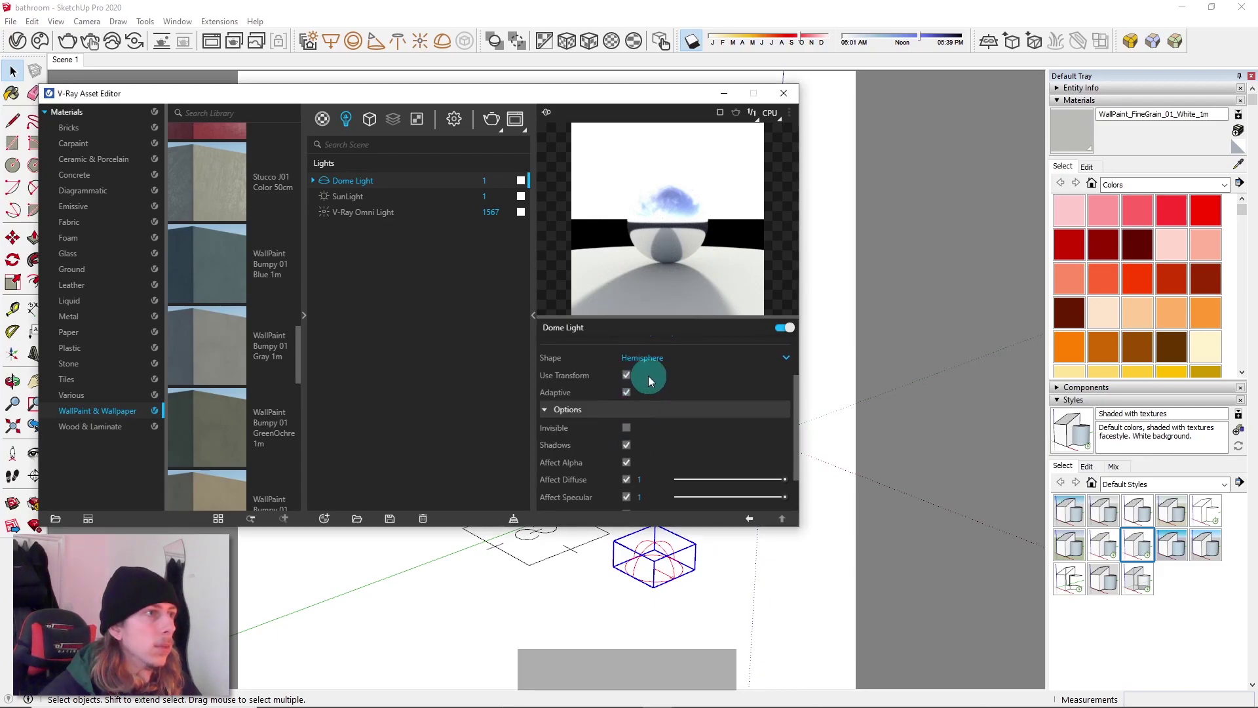
{"action": "scroll", "coordinate": [686, 375], "scroll_direction": "up", "scroll_amount": 1}
Set the SunLight's Size Multiplier to 20
{"action": "left_click", "coordinate": [407, 194]}
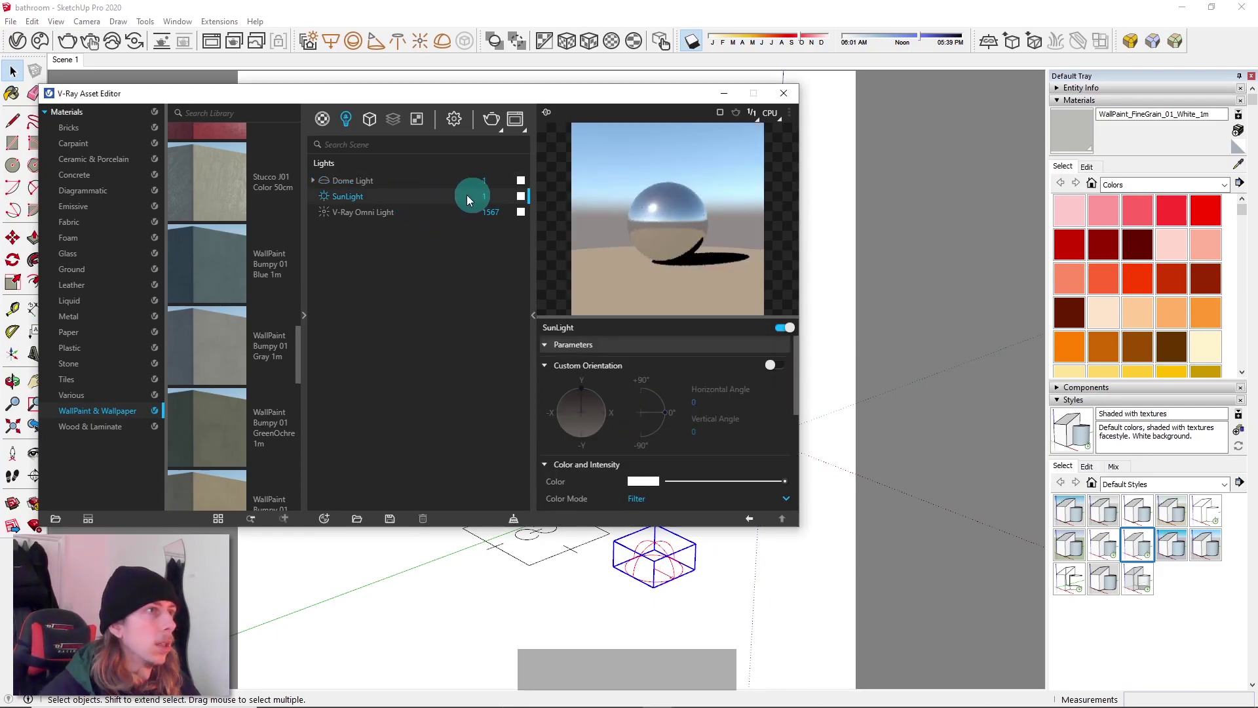
{"action": "scroll", "coordinate": [717, 403], "scroll_direction": "down", "scroll_amount": 1}
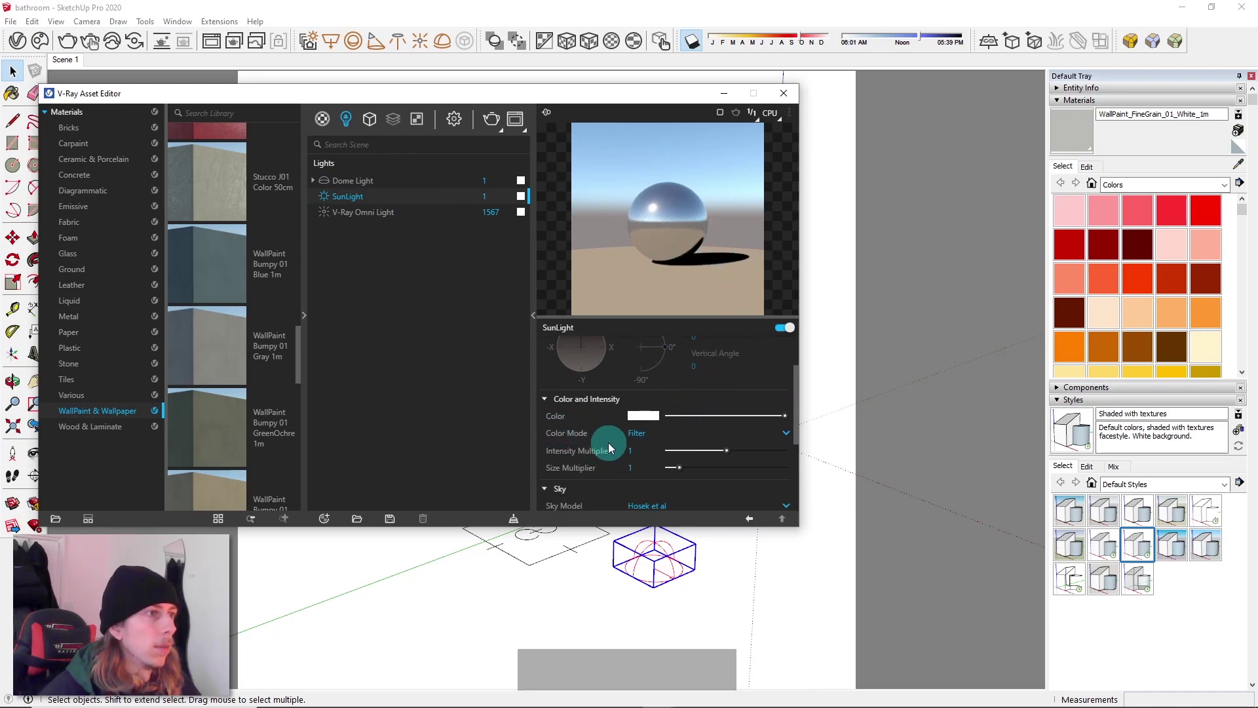
{"action": "double_click", "coordinate": [630, 469]}
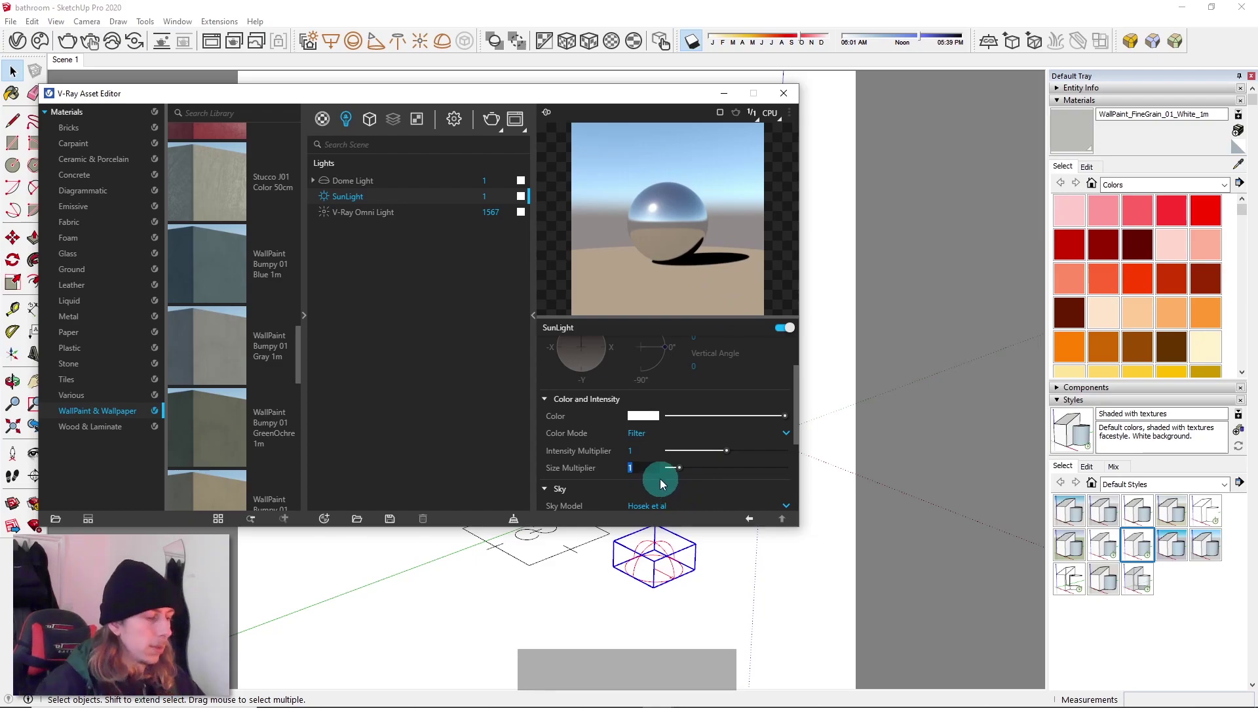
{"action": "type", "text": "10"}
{"action": "key", "text": "Tab"}
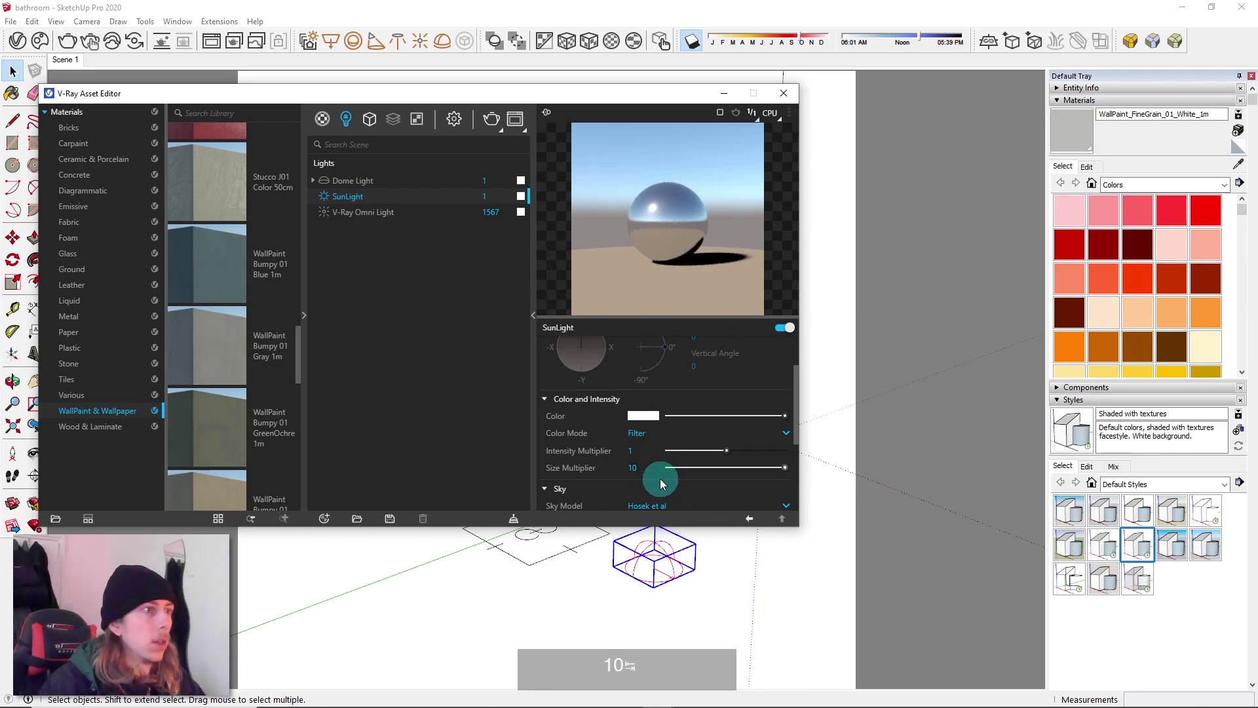
{"action": "double_click", "coordinate": [652, 449]}
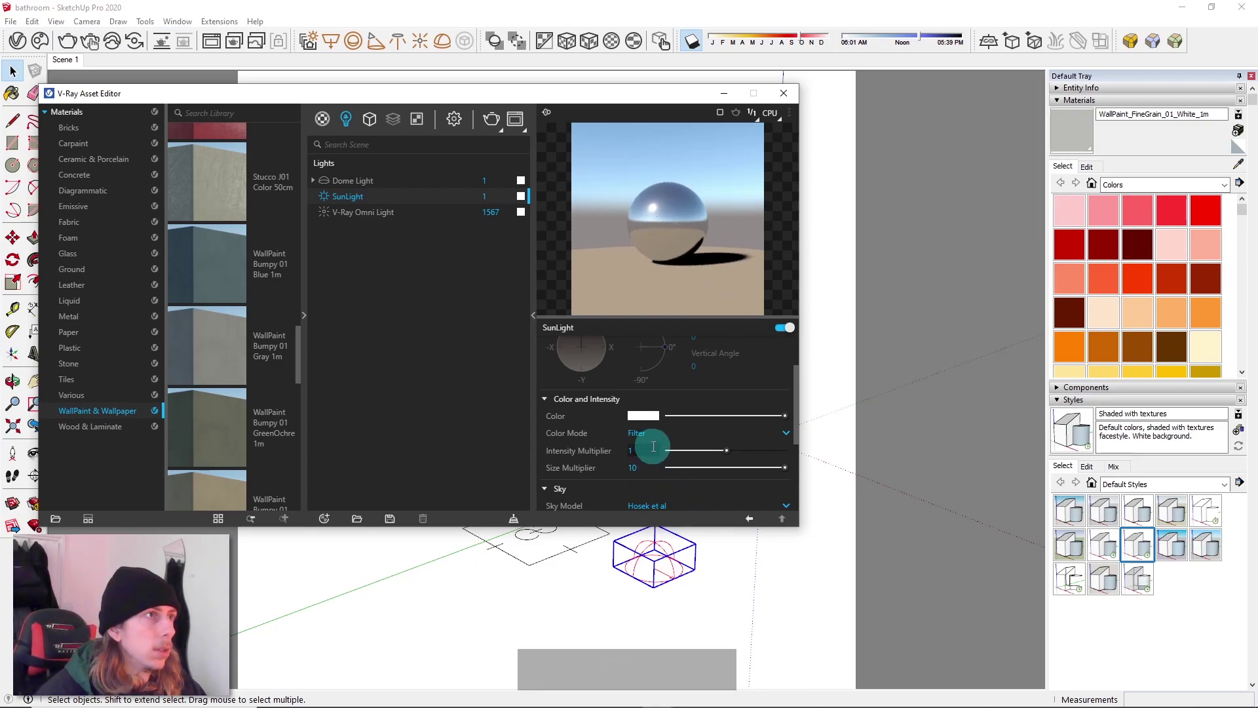
{"action": "double_click", "coordinate": [646, 465]}
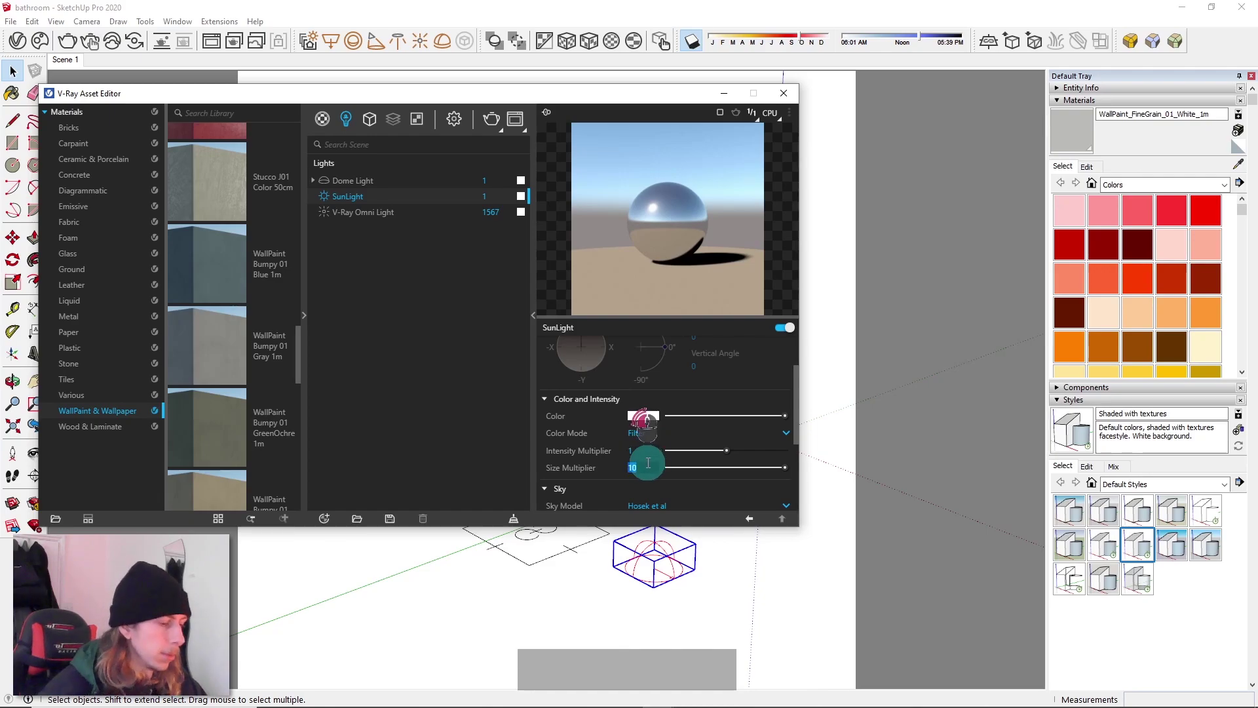
{"action": "type", "text": "20"}
{"action": "key", "text": "Return"}
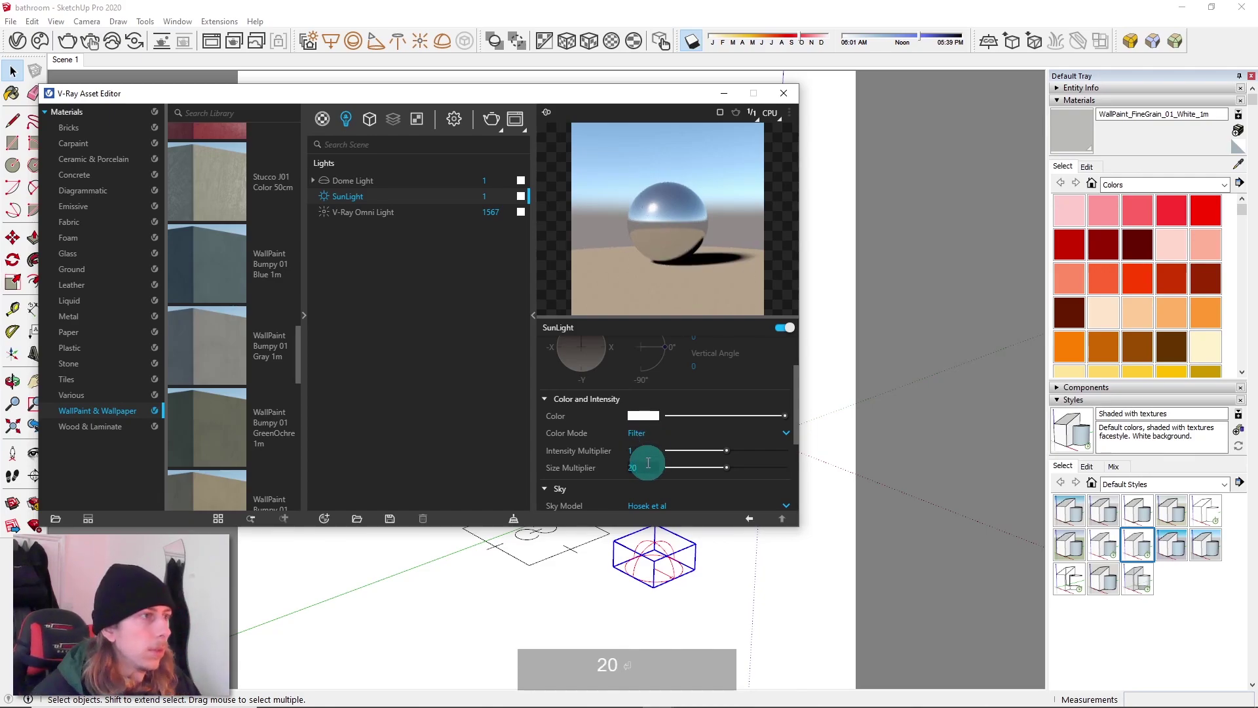
Keep the sun's Filter colour mode, enable Custom Orientation, and raise the vertical angle to about 41°
{"action": "left_click", "coordinate": [643, 416]}
{"action": "left_click", "coordinate": [818, 247]}
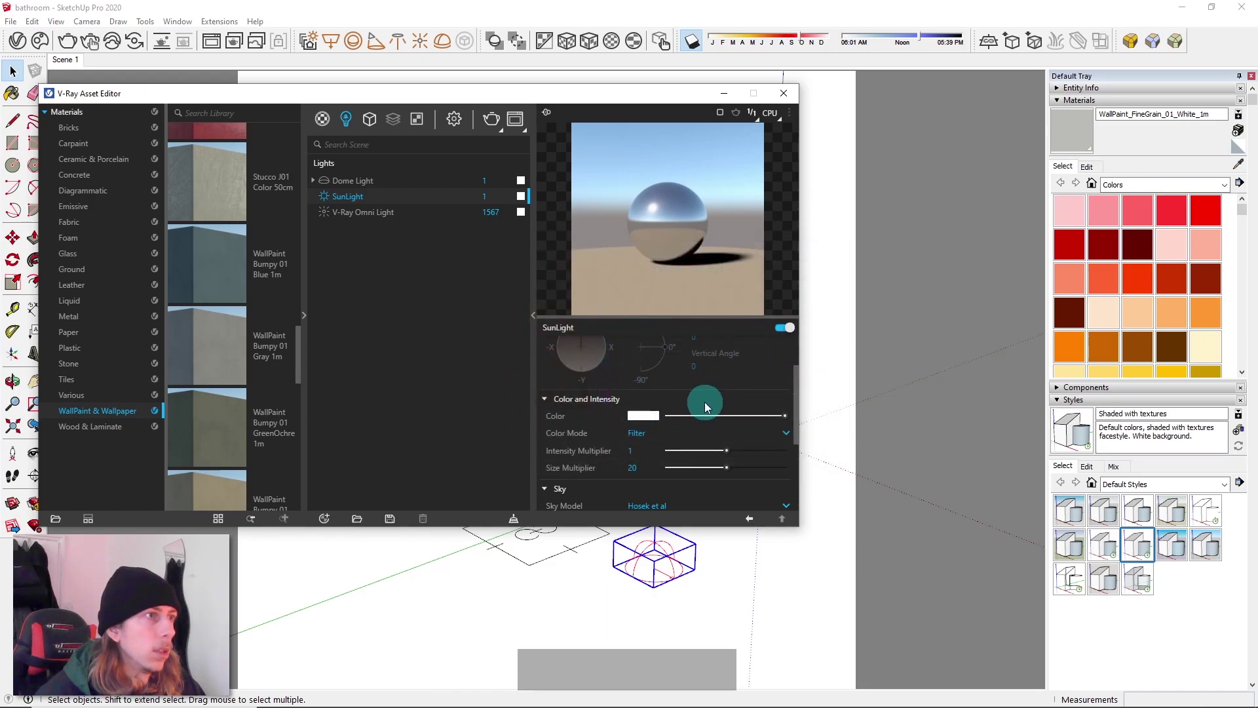
{"action": "scroll", "coordinate": [705, 404], "scroll_direction": "up", "scroll_amount": 1}
{"action": "left_click", "coordinate": [706, 497]}
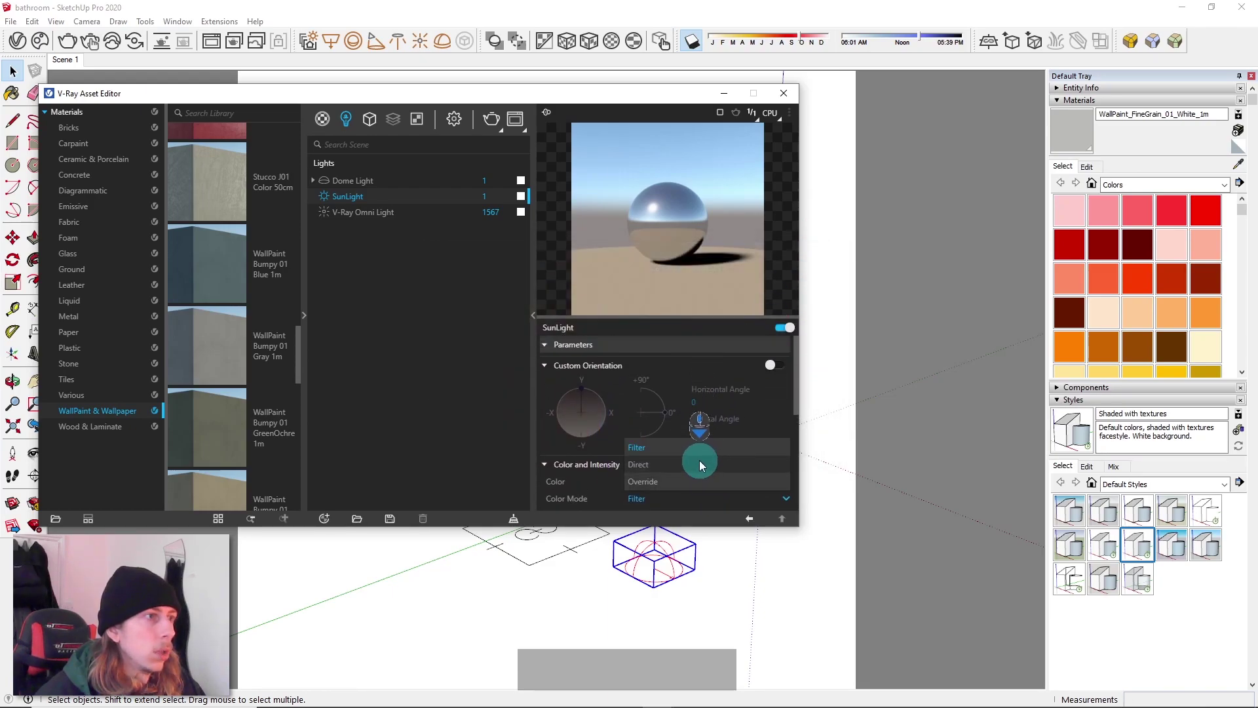
{"action": "left_click", "coordinate": [702, 394]}
{"action": "left_click", "coordinate": [773, 366]}
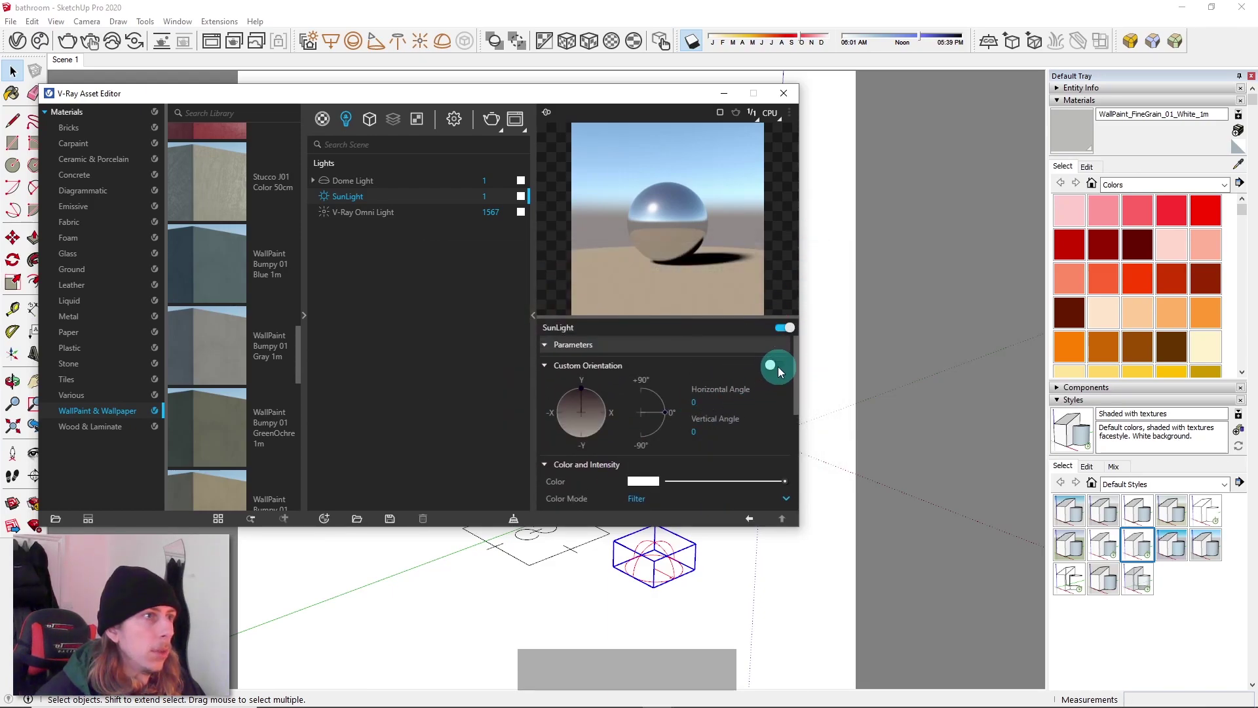
{"action": "left_click", "coordinate": [694, 401]}
{"action": "left_click_drag", "start_coordinate": [661, 396], "coordinate": [665, 387]}
Orient the sun to about 59.9° horizontal, 47.1° vertical, then zoom around the finished render
{"action": "left_click_drag", "start_coordinate": [588, 395], "coordinate": [646, 435]}
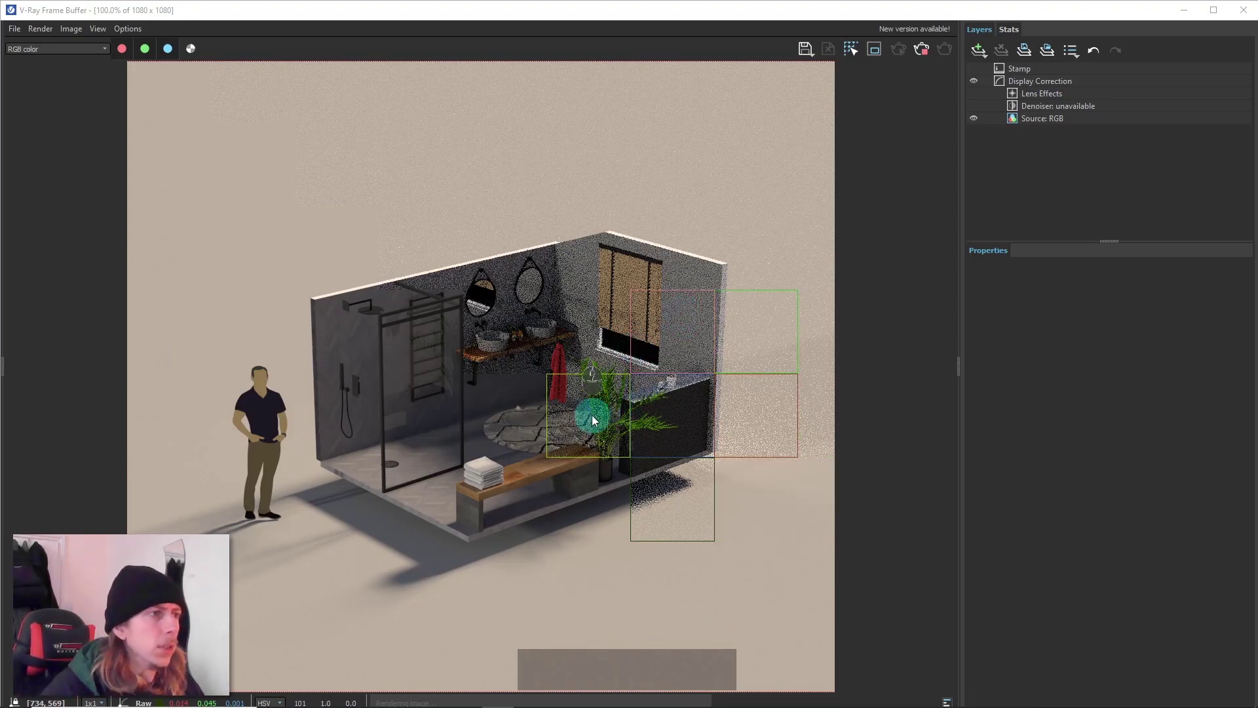
{"action": "scroll", "coordinate": [577, 413], "scroll_direction": "down", "scroll_amount": 2}
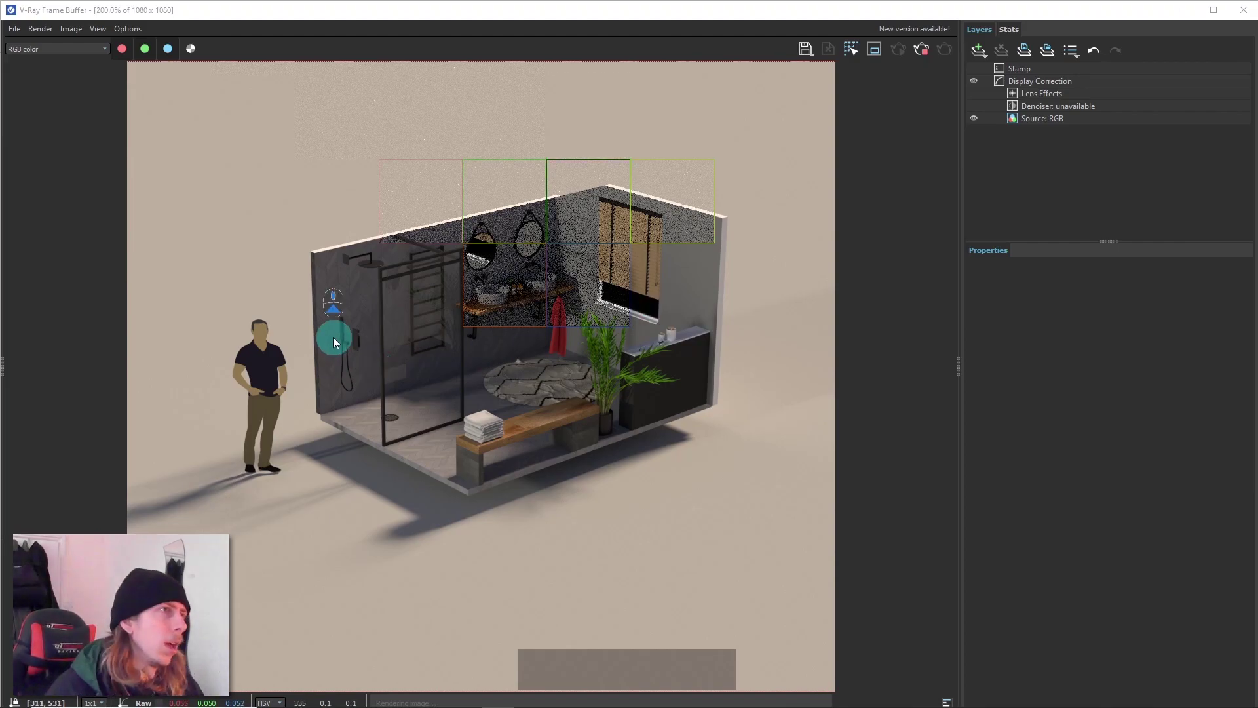
{"action": "scroll", "coordinate": [411, 345], "scroll_direction": "down", "scroll_amount": 2}
{"action": "scroll", "coordinate": [411, 295], "scroll_direction": "up", "scroll_amount": 1}
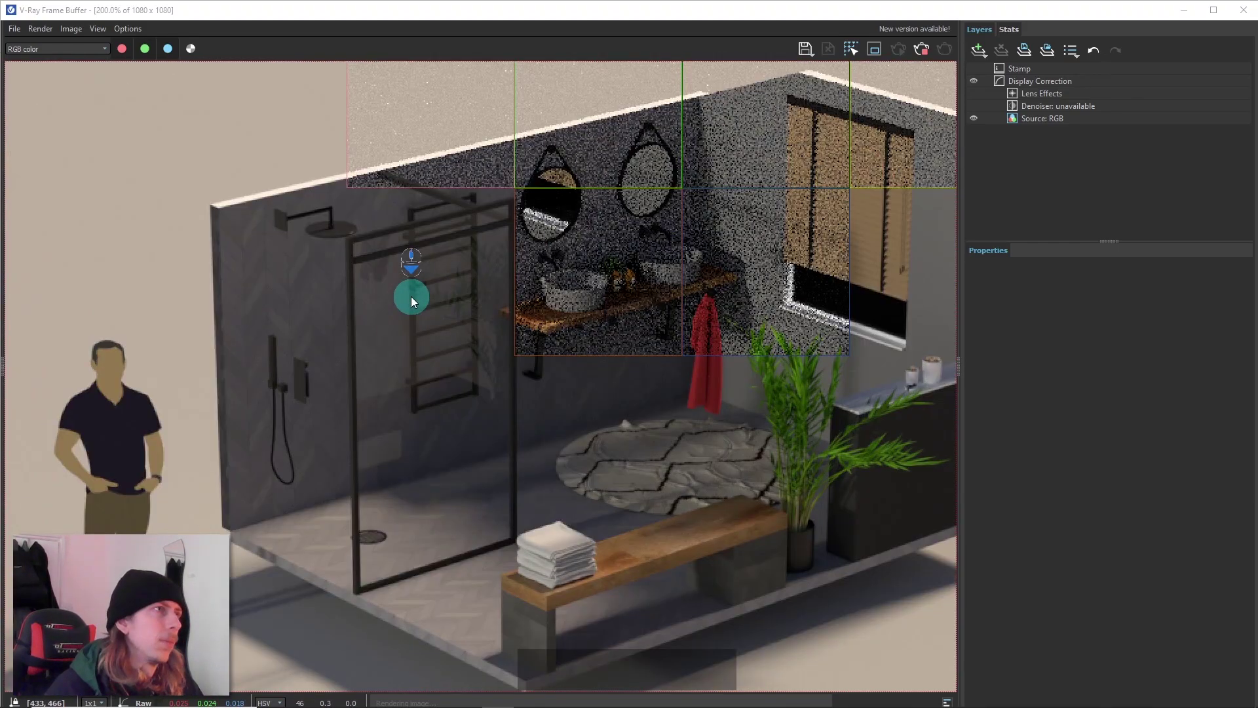
{"action": "scroll", "coordinate": [489, 398], "scroll_direction": "down", "scroll_amount": 1}
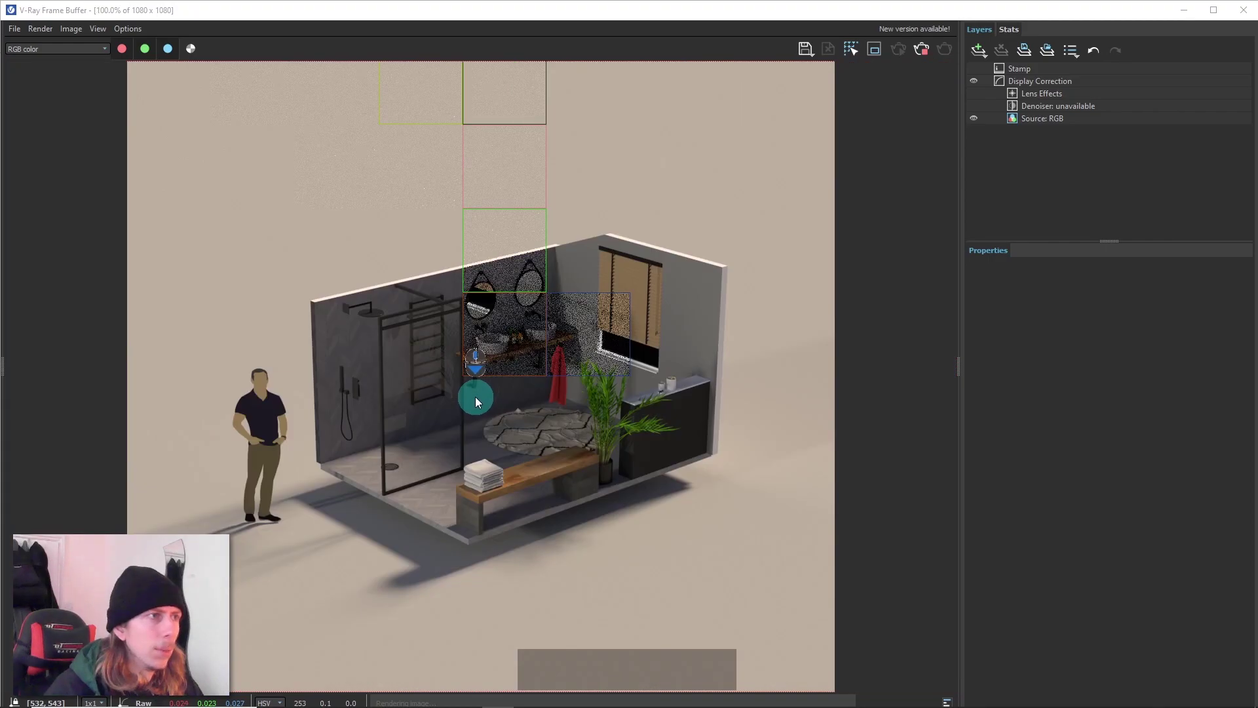
{"action": "scroll", "coordinate": [480, 338], "scroll_direction": "down", "scroll_amount": 1}
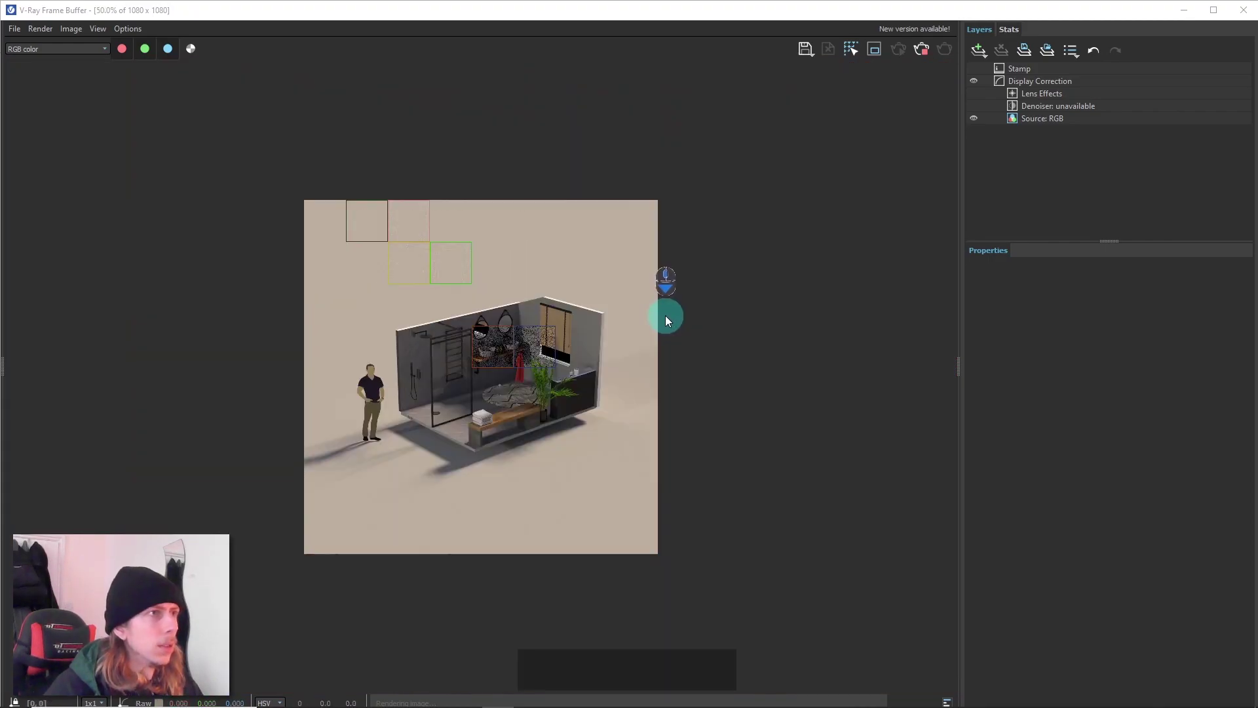
{"action": "scroll", "coordinate": [446, 362], "scroll_direction": "up", "scroll_amount": 1}
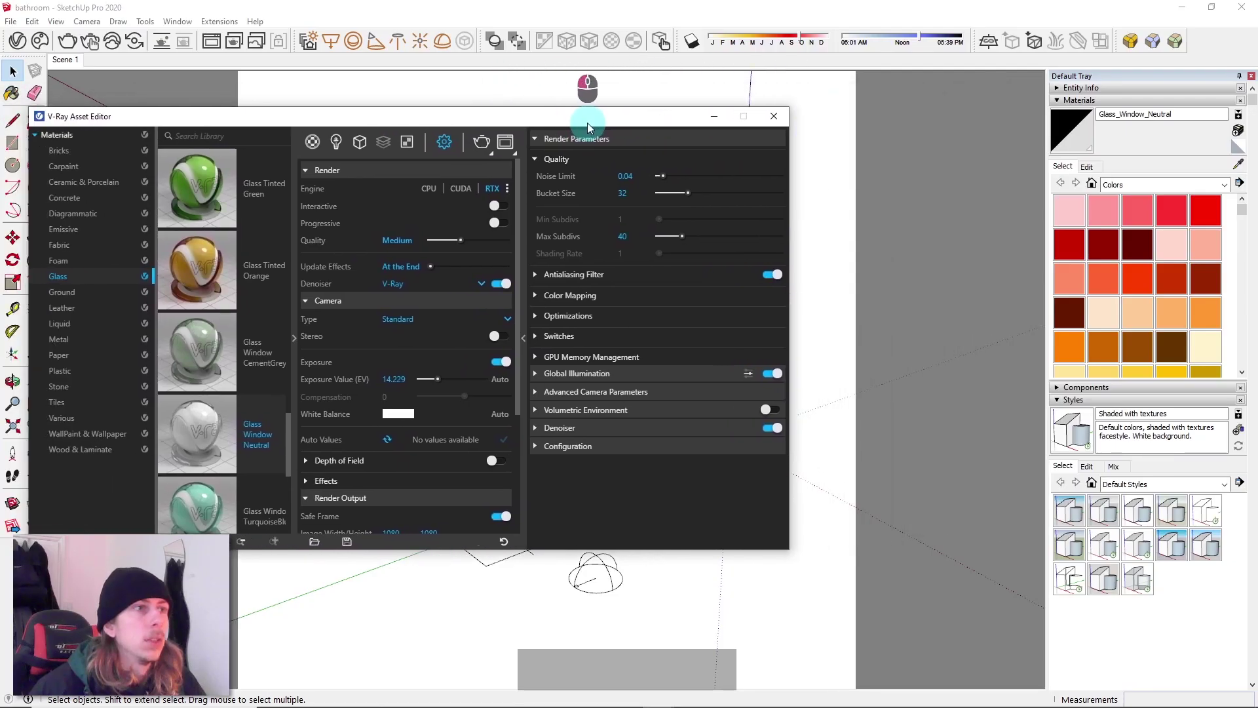
Enable V-Ray depth of field with focus picked on the bathroom model and defocus about 0.43
{"action": "left_click", "coordinate": [738, 123]}
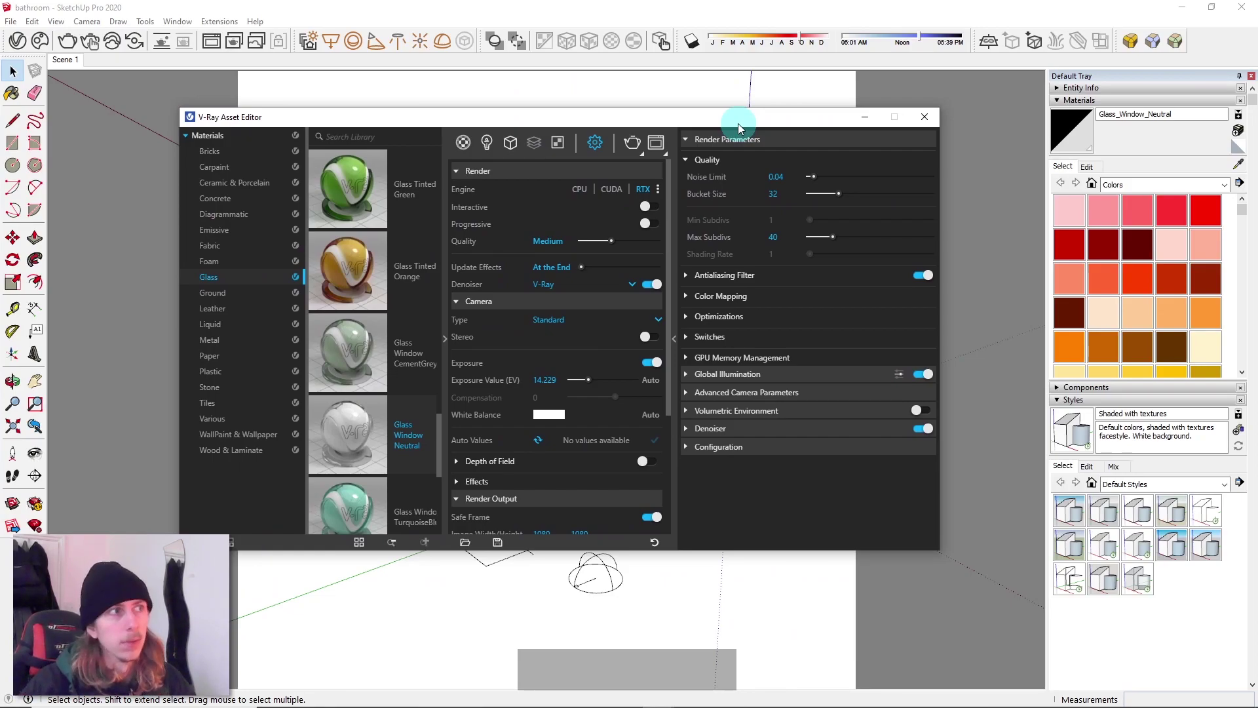
{"action": "mouse_move", "coordinate": [738, 123]}
{"action": "left_mouse_down"}
{"action": "mouse_move", "coordinate": [636, 99]}
{"action": "mouse_move", "coordinate": [773, 297]}
{"action": "mouse_move", "coordinate": [580, 115]}
{"action": "left_mouse_up"}
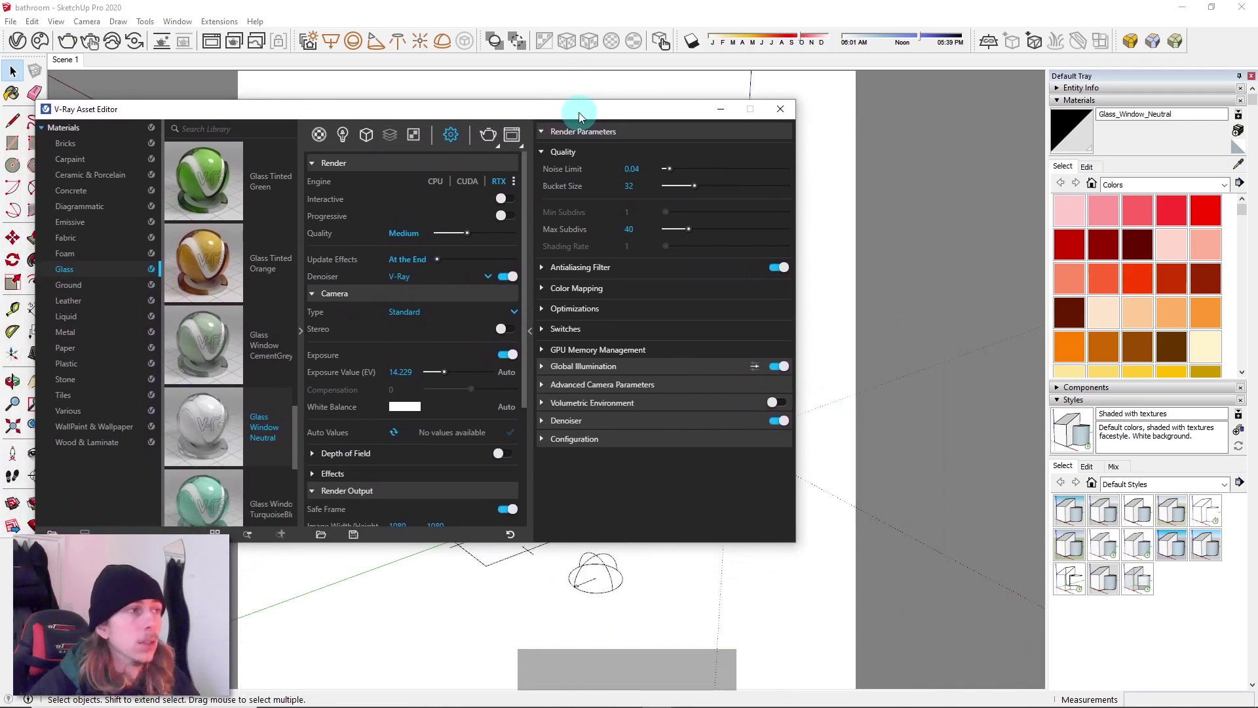
{"action": "left_click", "coordinate": [502, 453]}
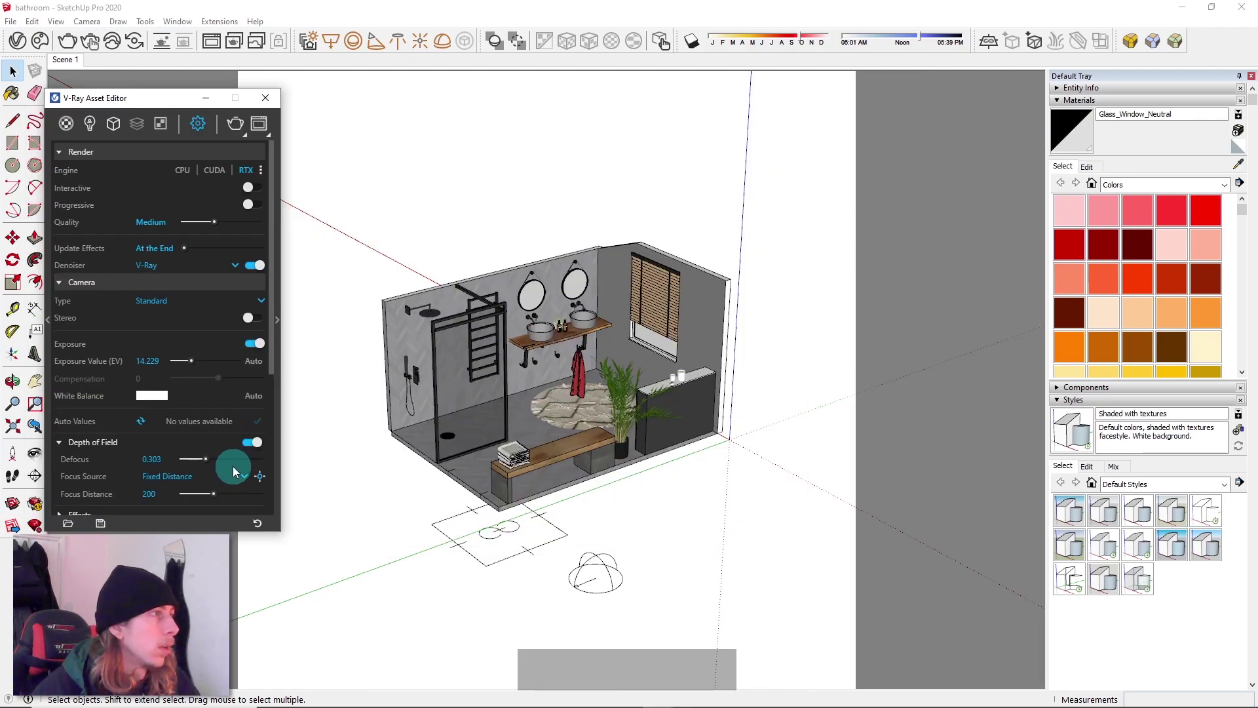
{"action": "scroll", "coordinate": [234, 466], "scroll_direction": "down", "scroll_amount": 2}
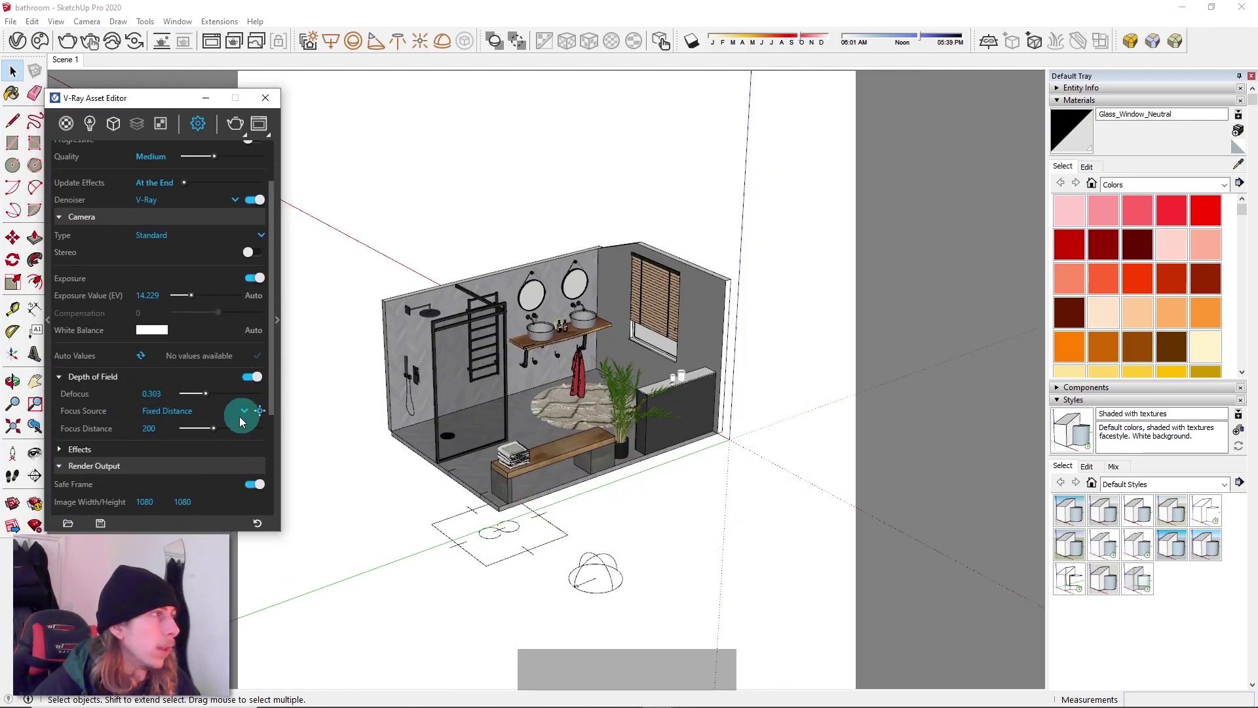
{"action": "left_click", "coordinate": [260, 411]}
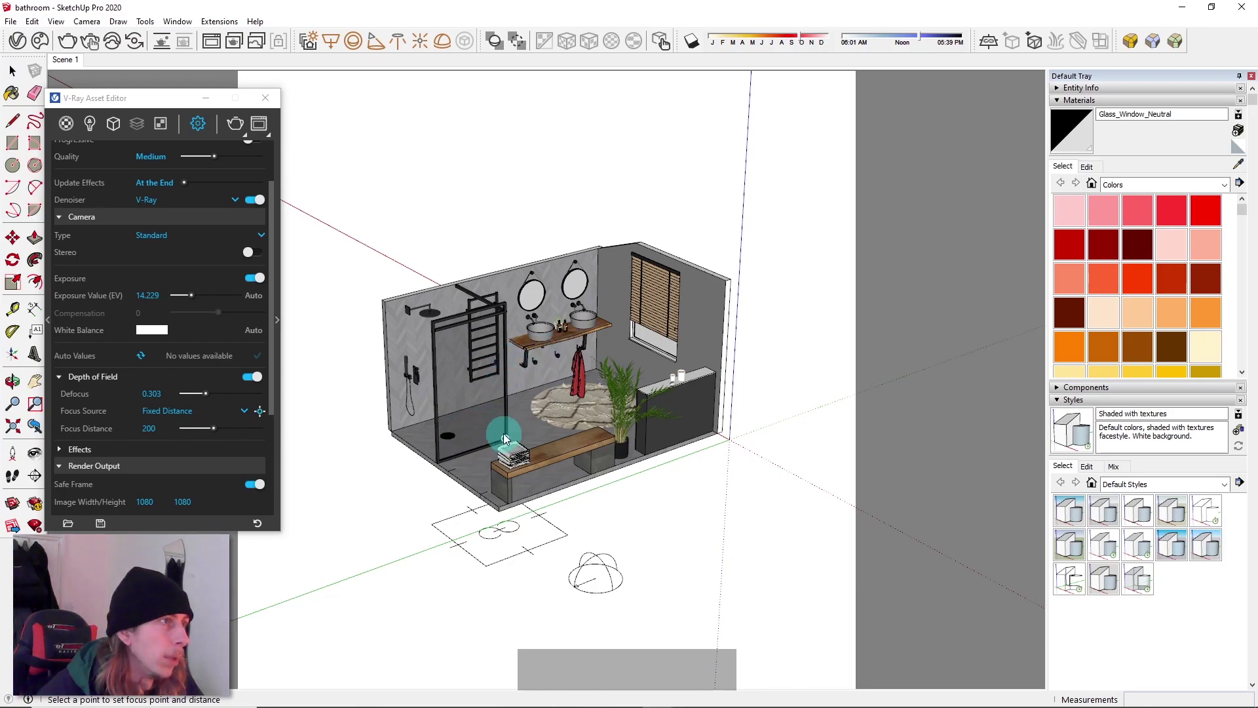
{"action": "left_click", "coordinate": [506, 374]}
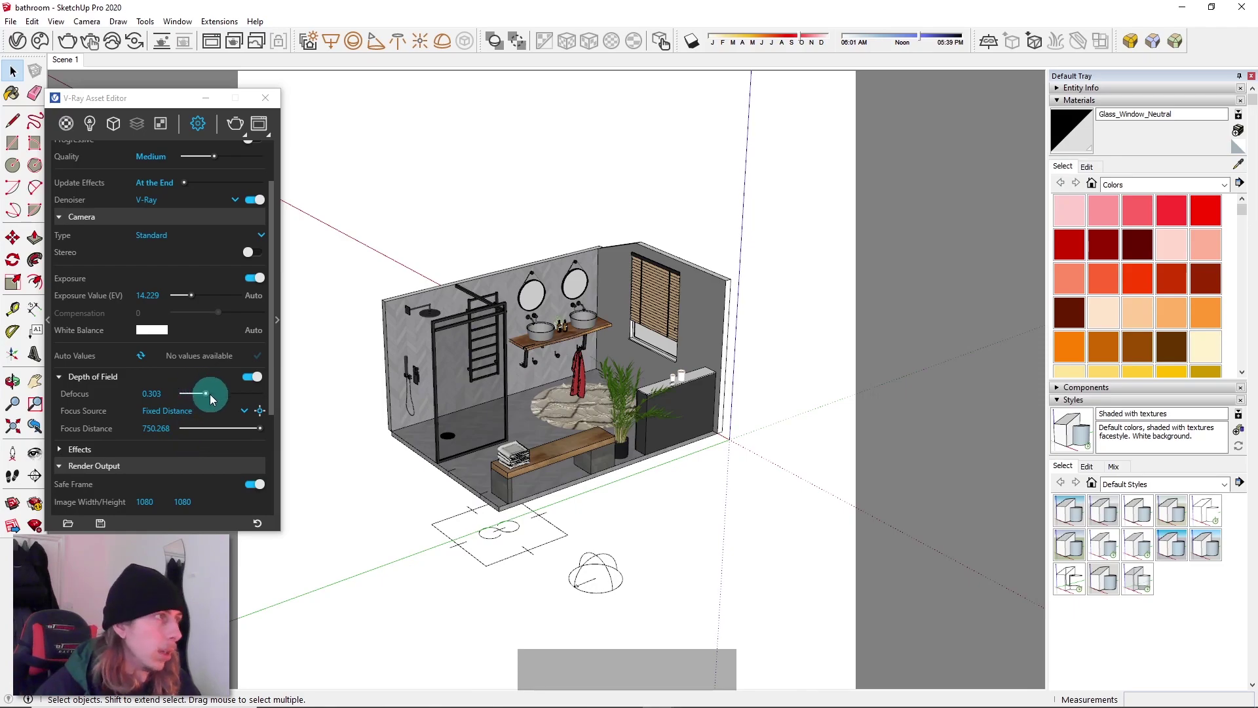
{"action": "left_click_drag", "start_coordinate": [209, 394], "coordinate": [217, 397]}
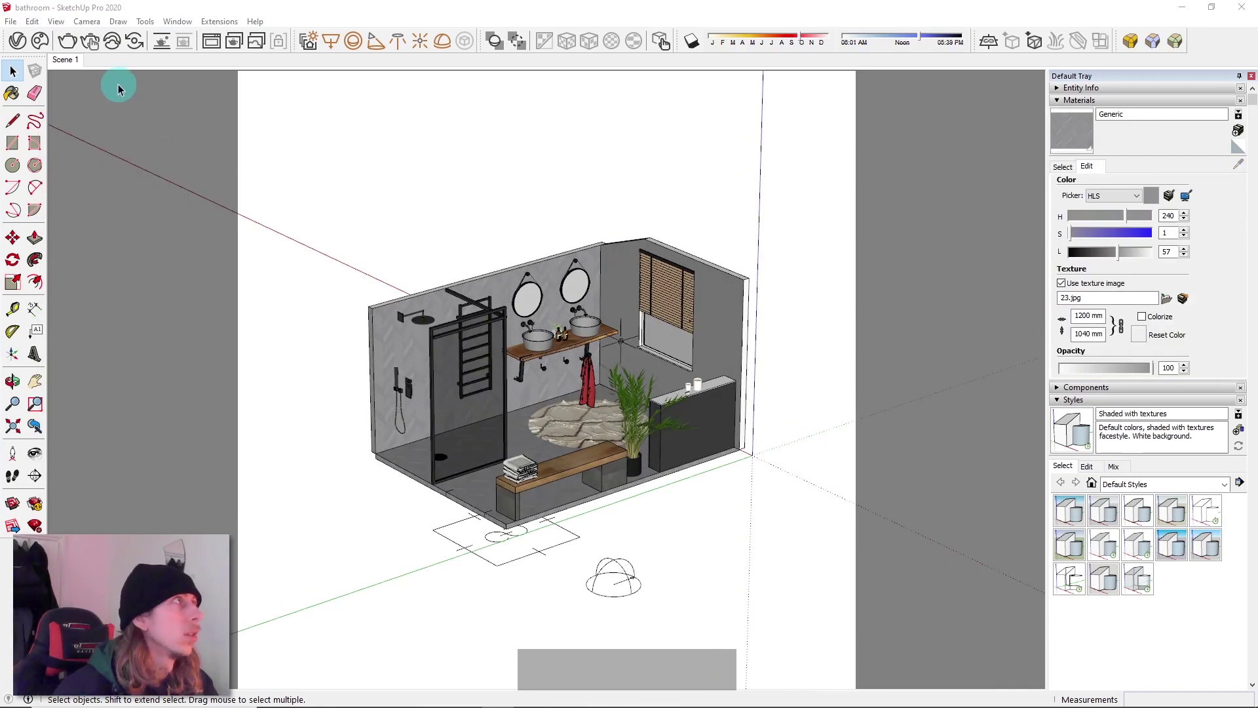
Use Camera > Field of View to narrow the view angle to 11.39 degrees
{"action": "left_click", "coordinate": [56, 21]}
{"action": "mouse_move", "coordinate": [87, 22]}
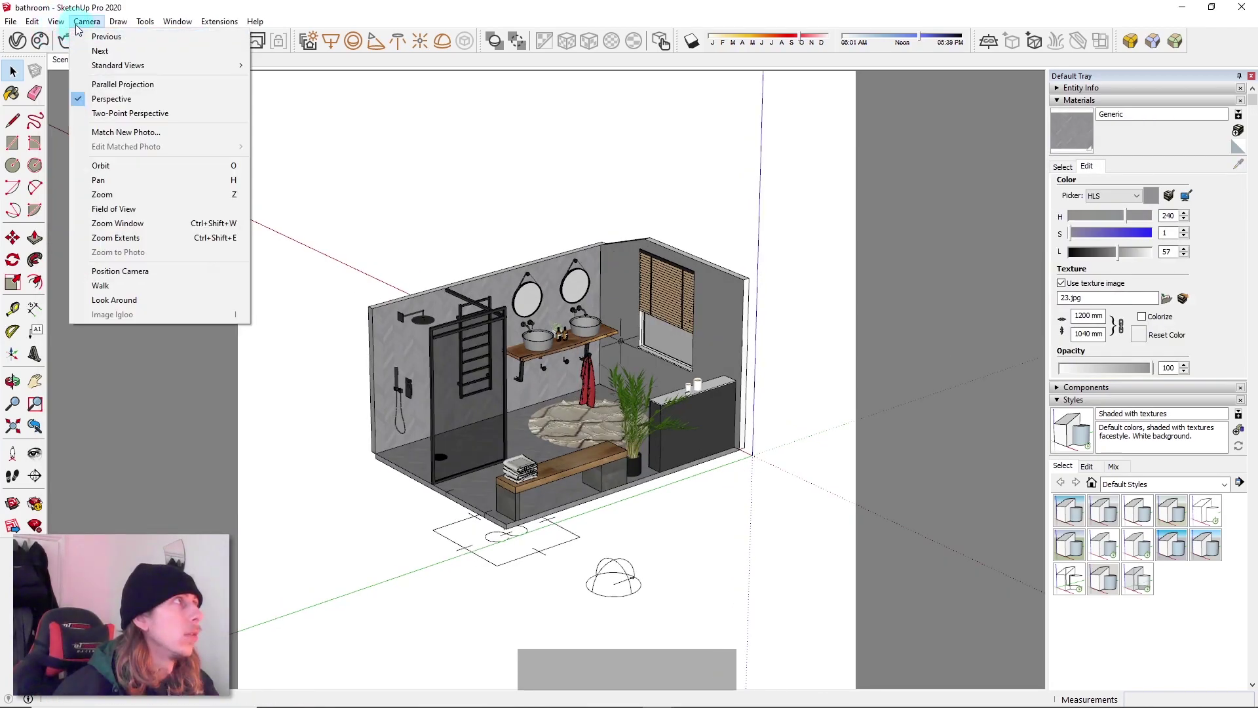
{"action": "left_click", "coordinate": [157, 208]}
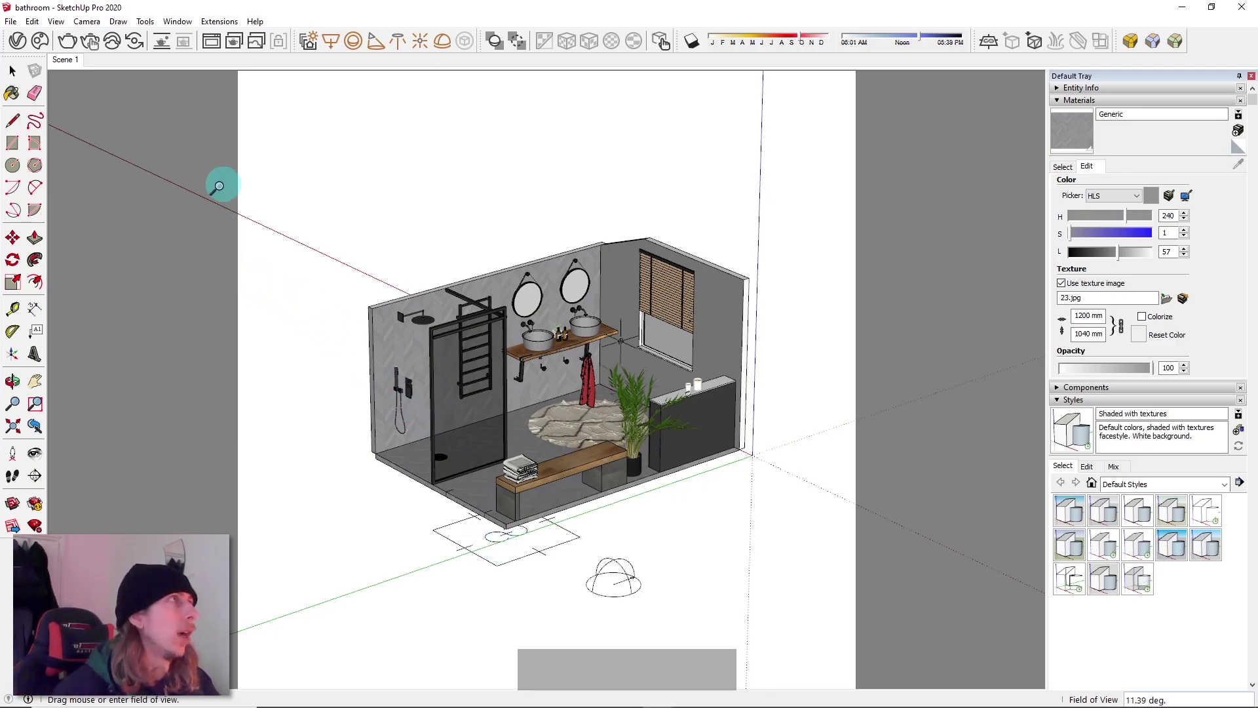
{"action": "left_click", "coordinate": [212, 42]}
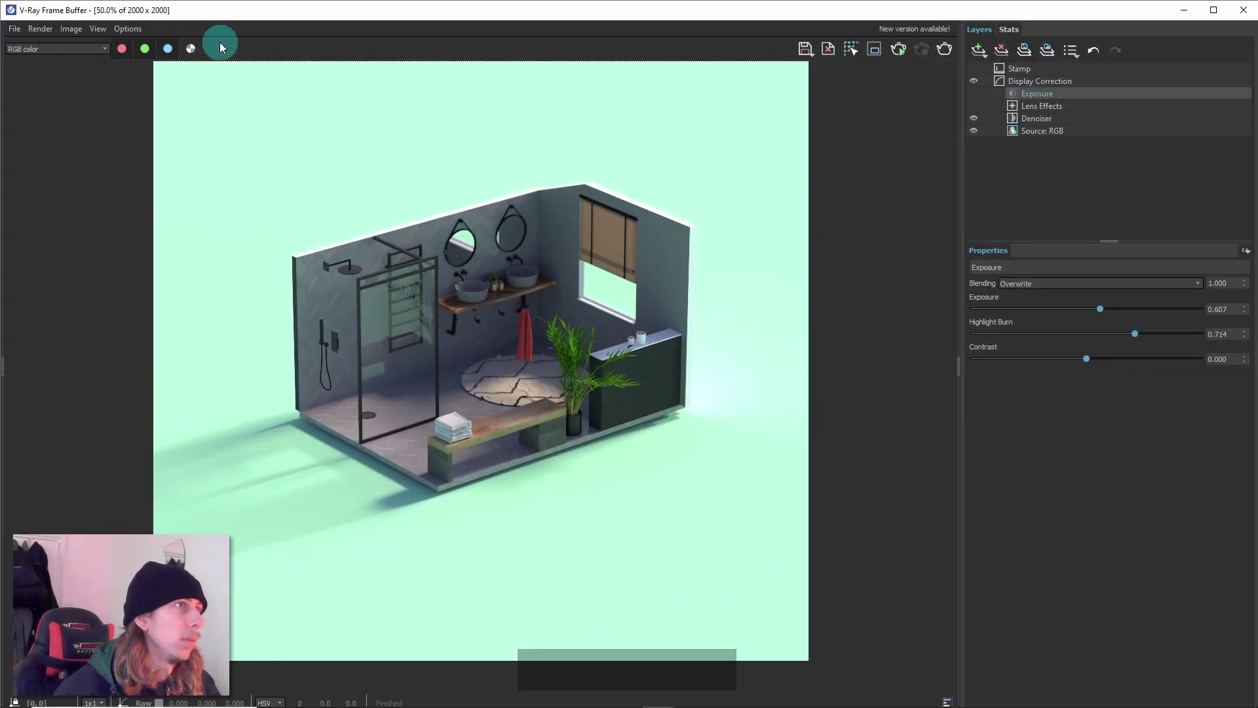
{"action": "scroll", "coordinate": [780, 460], "scroll_direction": "down", "scroll_amount": 1}
{"action": "scroll", "coordinate": [388, 315], "scroll_direction": "up", "scroll_amount": 1}
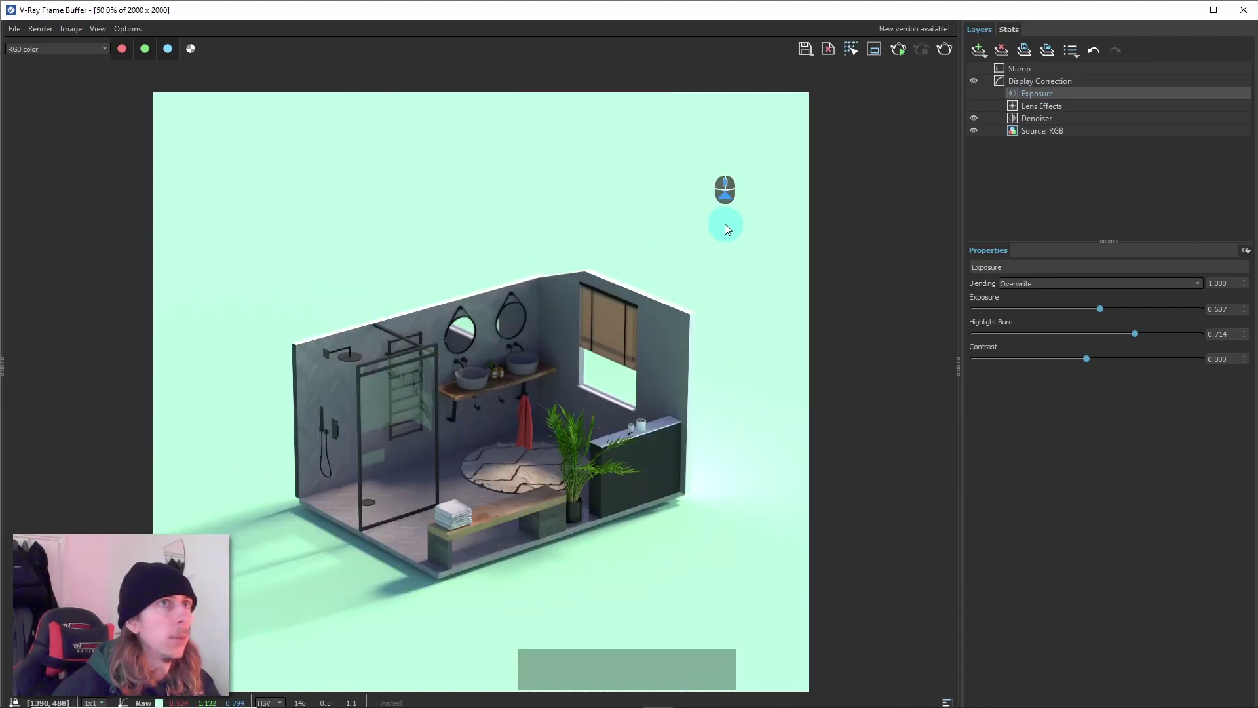
{"action": "left_click", "coordinate": [975, 94]}
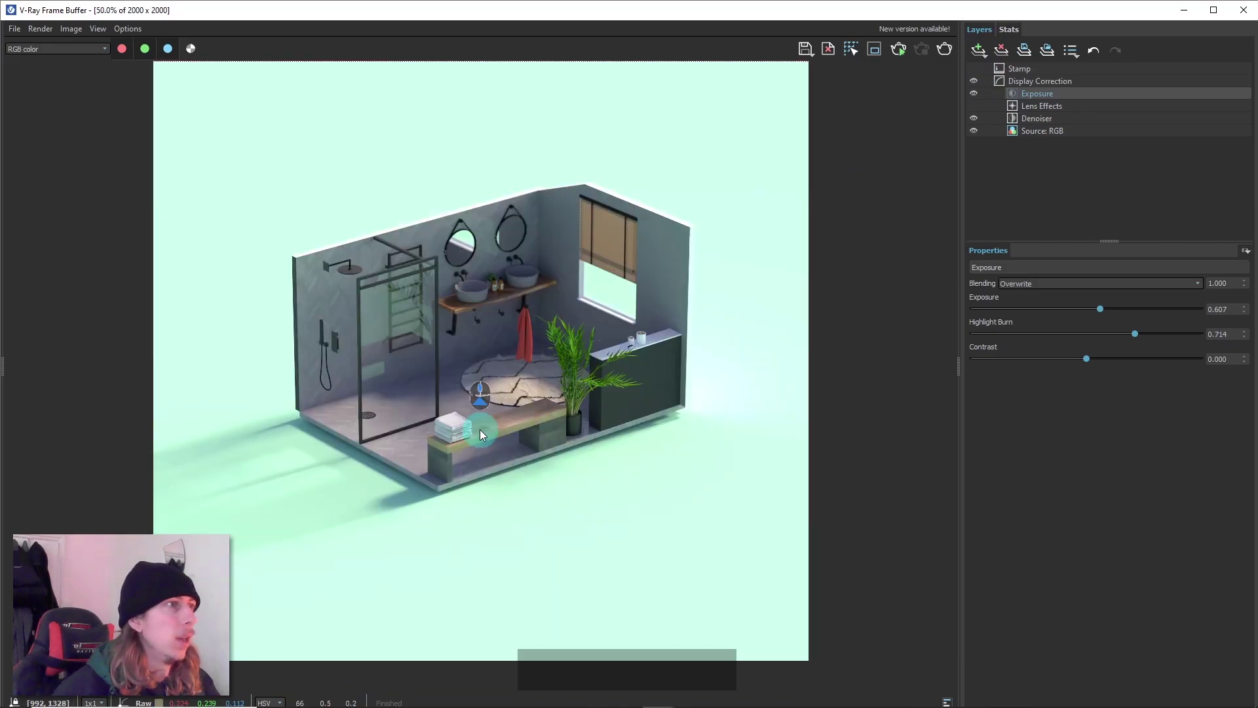
{"action": "left_click", "coordinate": [565, 341]}
{"action": "scroll", "coordinate": [590, 278], "scroll_direction": "down", "scroll_amount": 1}
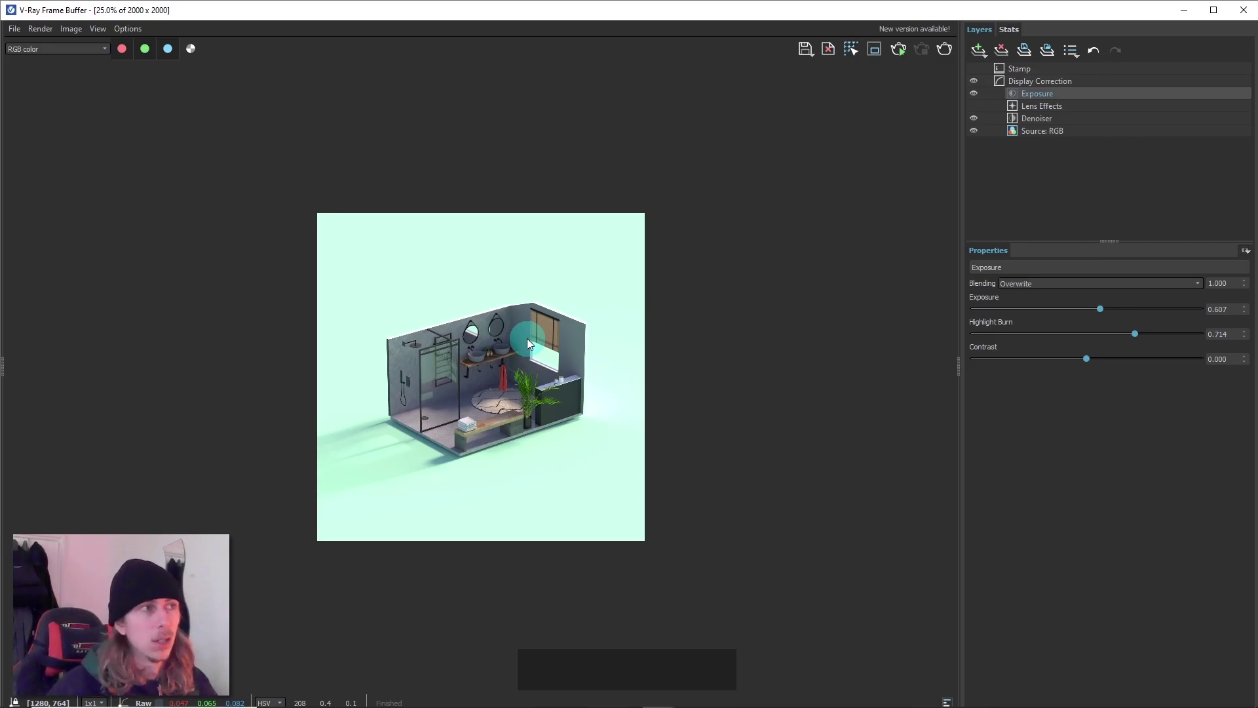
{"action": "scroll", "coordinate": [489, 373], "scroll_direction": "up", "scroll_amount": 2}
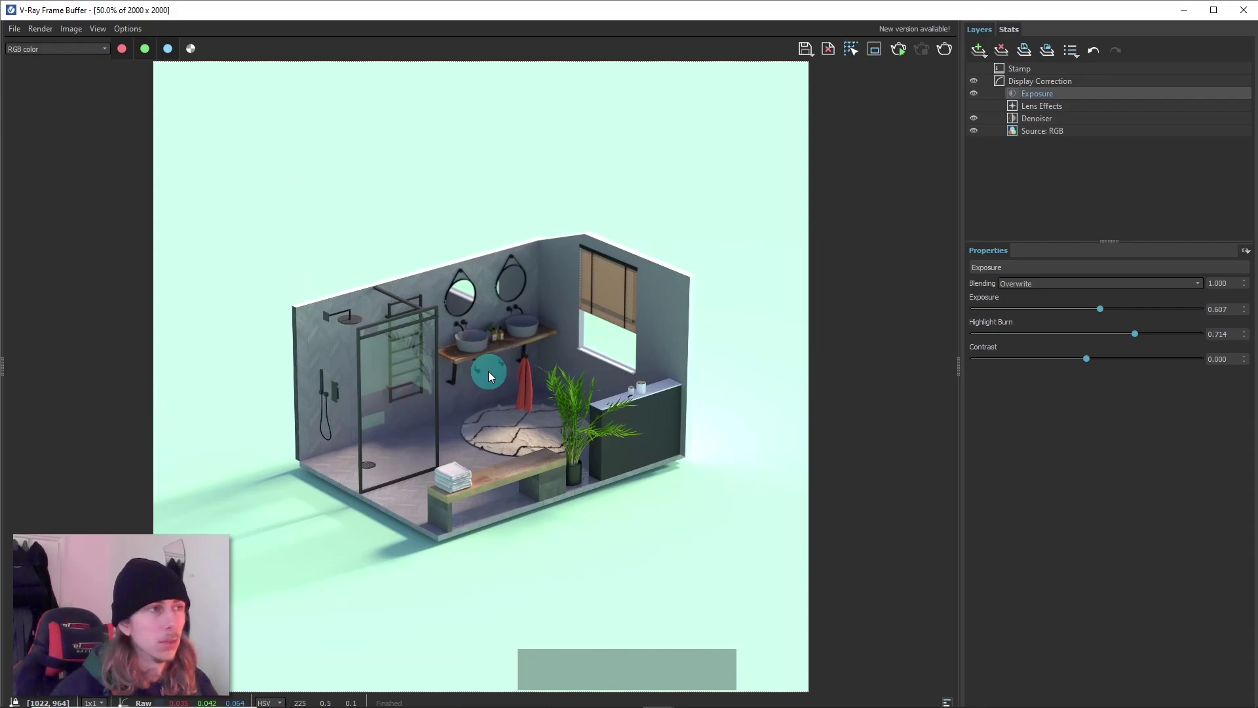
{"action": "scroll", "coordinate": [429, 412], "scroll_direction": "up", "scroll_amount": 1}
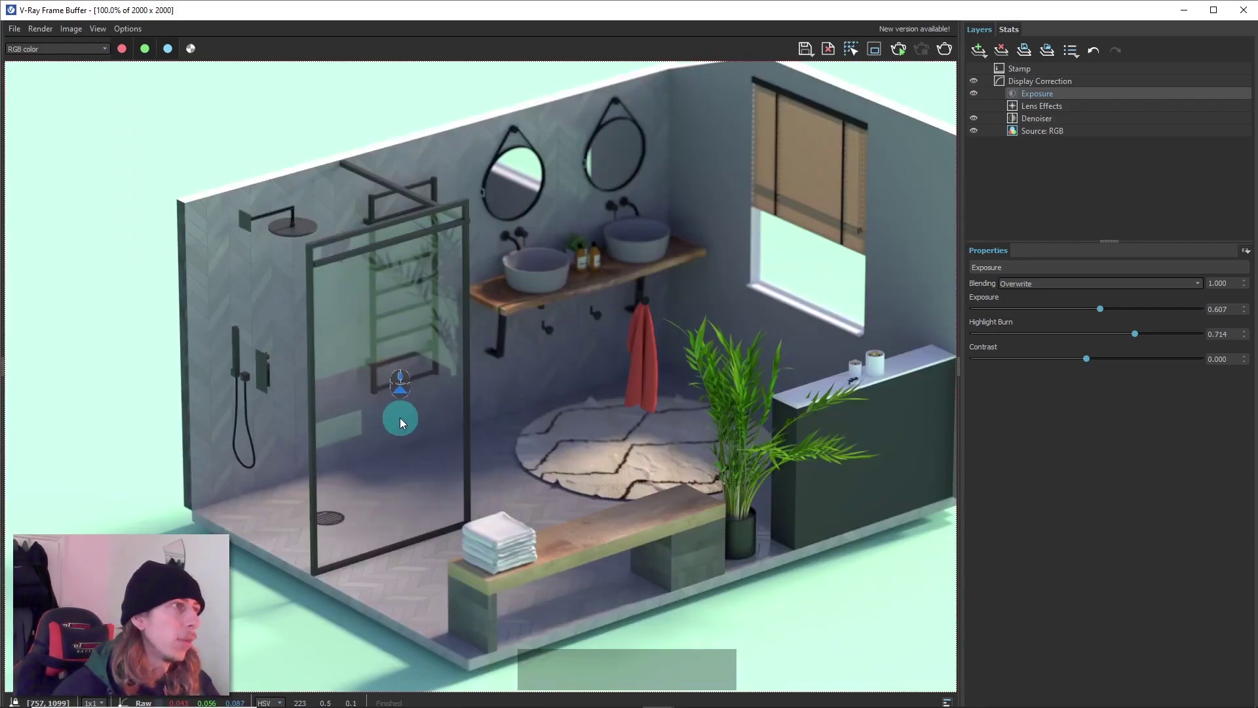
{"action": "scroll", "coordinate": [435, 440], "scroll_direction": "up", "scroll_amount": 1}
{"action": "scroll", "coordinate": [468, 485], "scroll_direction": "down", "scroll_amount": 1}
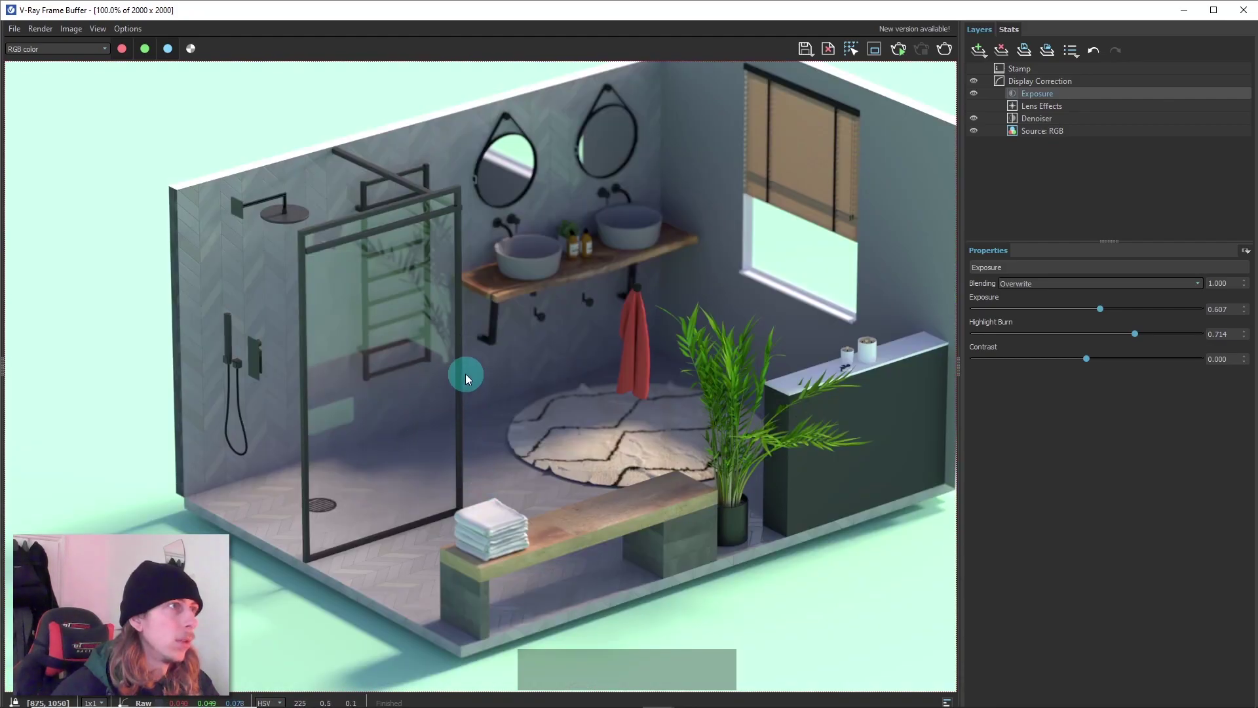
{"action": "scroll", "coordinate": [465, 374], "scroll_direction": "up", "scroll_amount": 1}
{"action": "scroll", "coordinate": [485, 420], "scroll_direction": "down", "scroll_amount": 1}
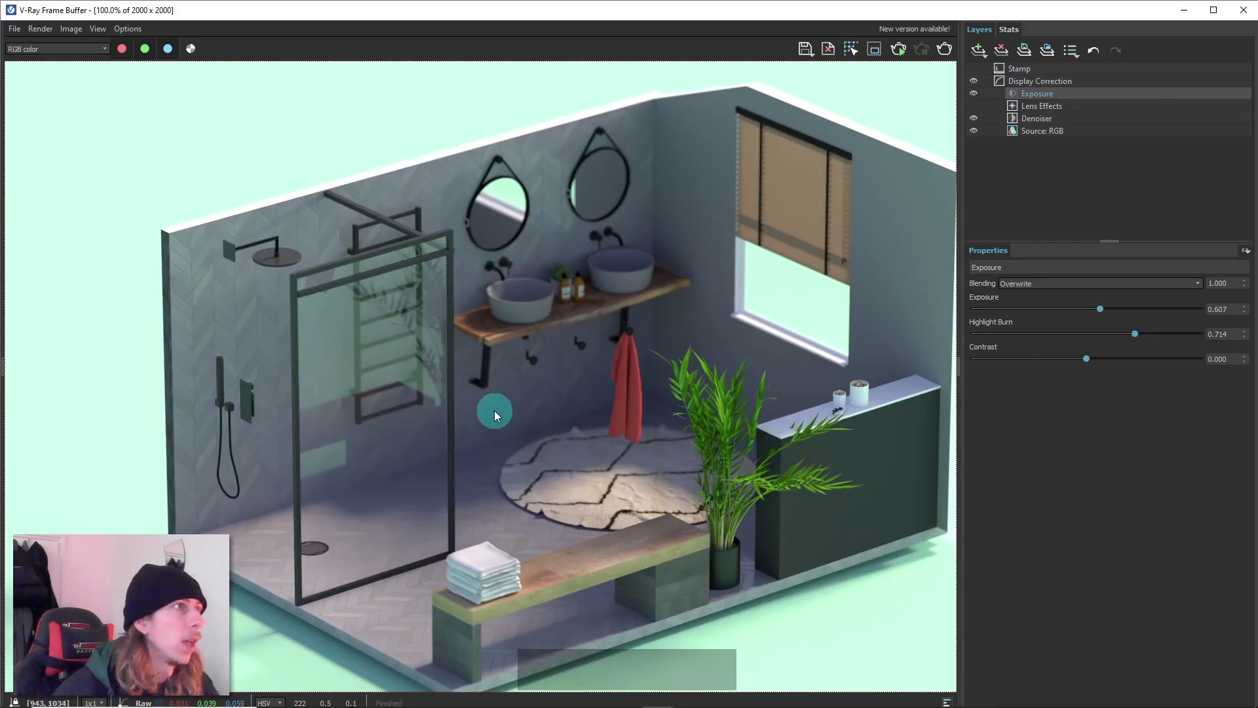
{"action": "scroll", "coordinate": [472, 434], "scroll_direction": "up", "scroll_amount": 1}
{"action": "scroll", "coordinate": [523, 325], "scroll_direction": "down", "scroll_amount": 1}
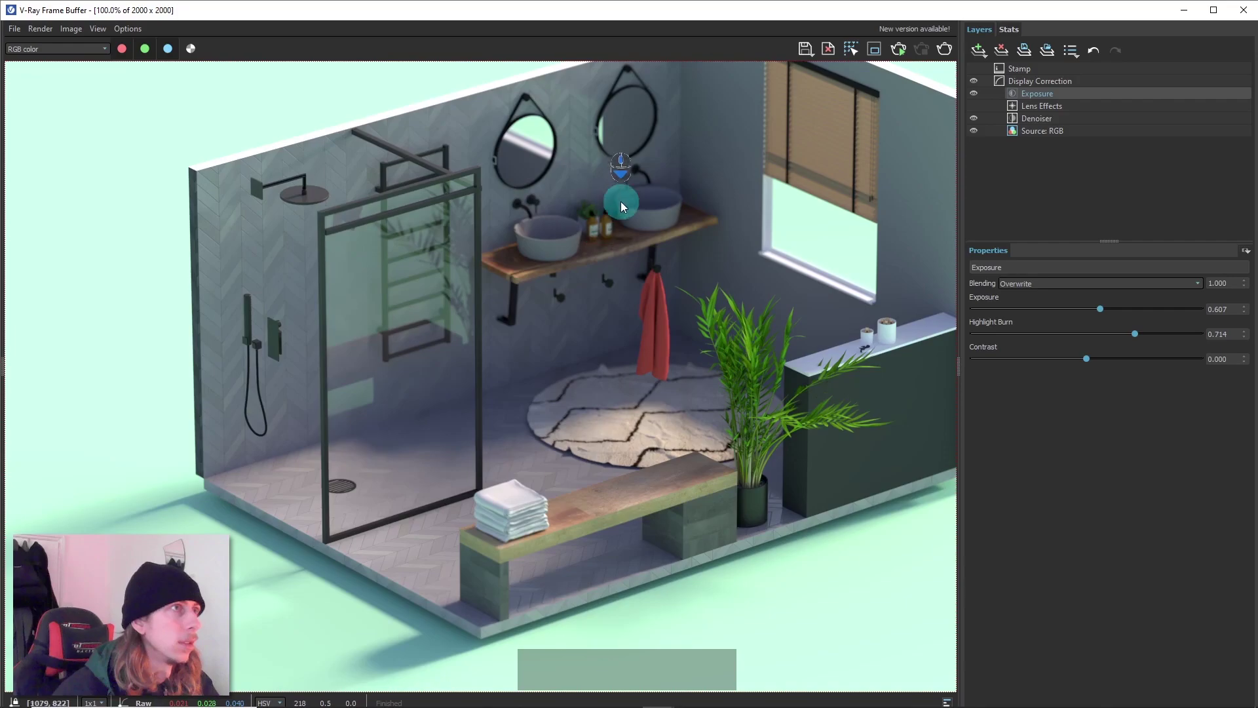
{"action": "scroll", "coordinate": [560, 275], "scroll_direction": "up", "scroll_amount": 1}
{"action": "scroll", "coordinate": [597, 288], "scroll_direction": "down", "scroll_amount": 1}
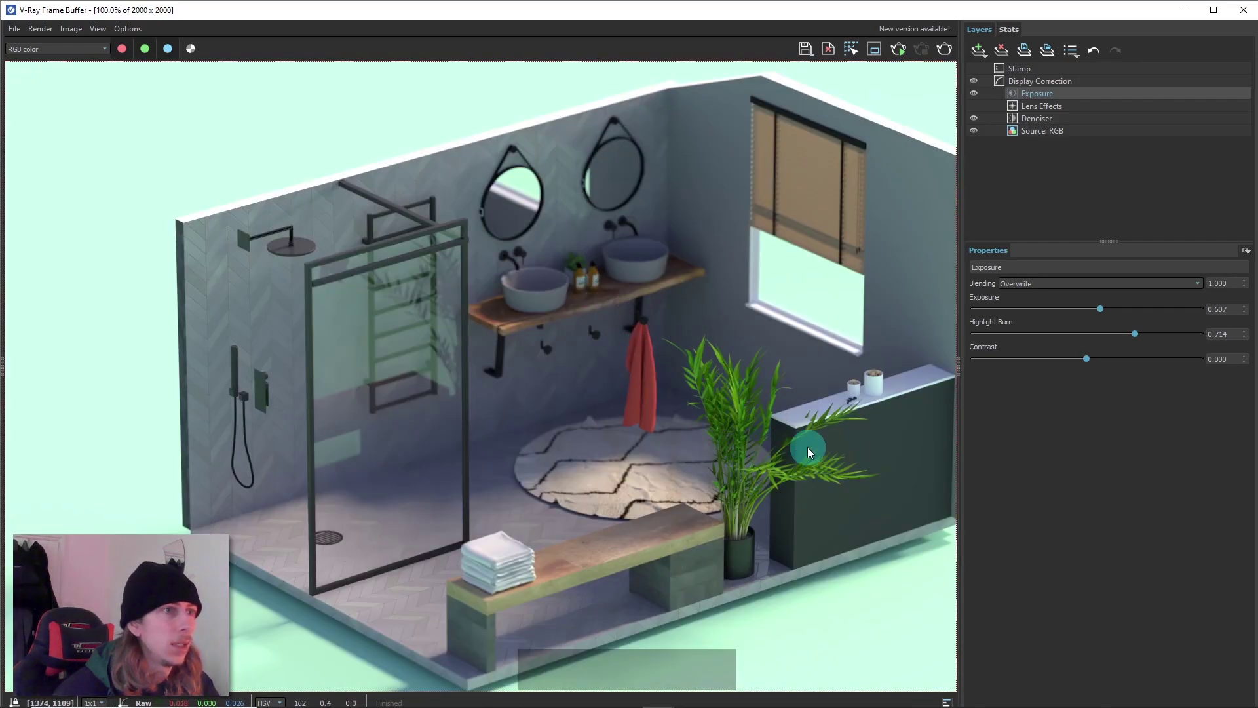
{"action": "scroll", "coordinate": [807, 447], "scroll_direction": "up", "scroll_amount": 2}
{"action": "scroll", "coordinate": [518, 367], "scroll_direction": "down", "scroll_amount": 1}
{"action": "scroll", "coordinate": [779, 450], "scroll_direction": "down", "scroll_amount": 1}
{"action": "scroll", "coordinate": [779, 450], "scroll_direction": "down", "scroll_amount": 1}
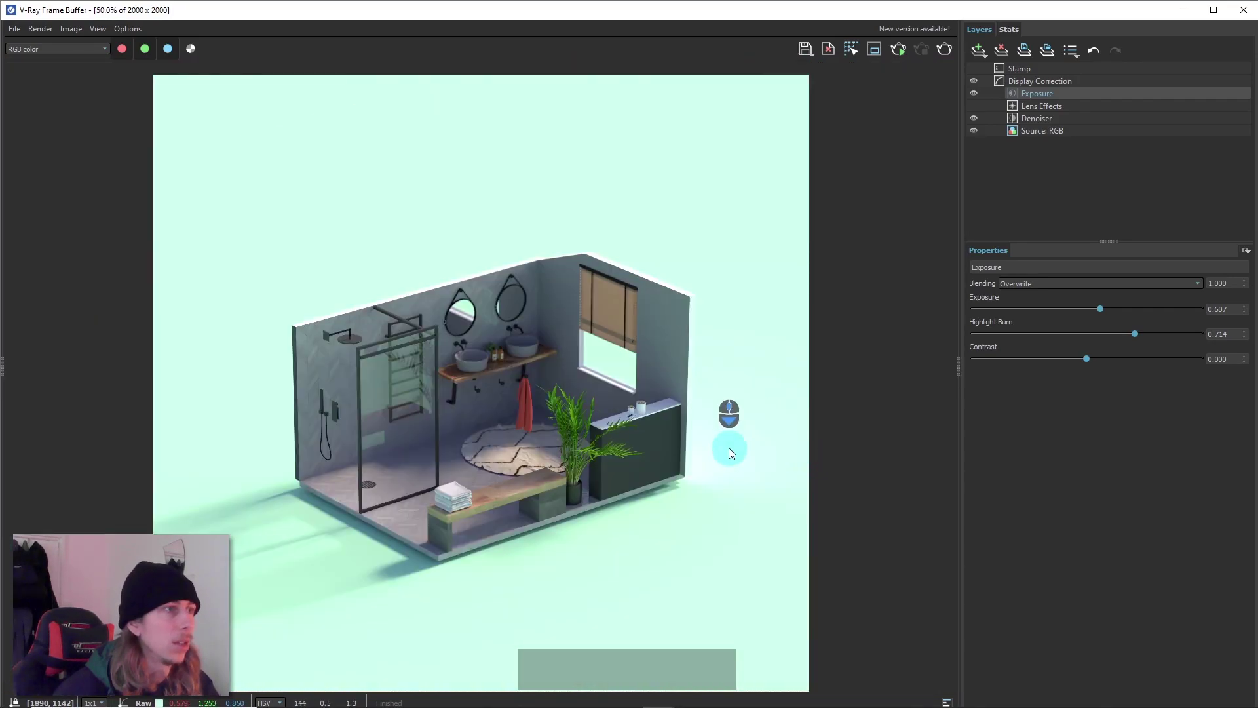
{"action": "scroll", "coordinate": [383, 387], "scroll_direction": "up", "scroll_amount": 2}
{"action": "scroll", "coordinate": [400, 373], "scroll_direction": "down", "scroll_amount": 2}
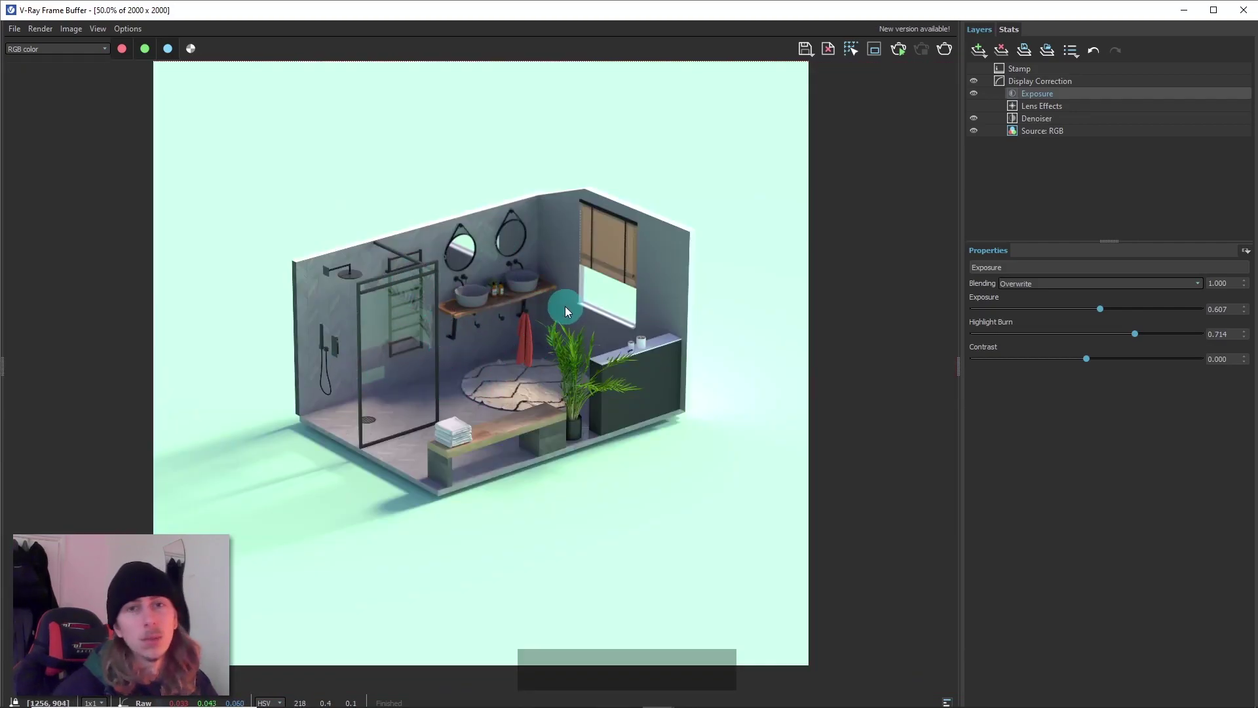
{"action": "scroll", "coordinate": [309, 359], "scroll_direction": "down", "scroll_amount": 1}
{"action": "scroll", "coordinate": [370, 345], "scroll_direction": "up", "scroll_amount": 1}
{"action": "scroll", "coordinate": [370, 341], "scroll_direction": "down", "scroll_amount": 1}
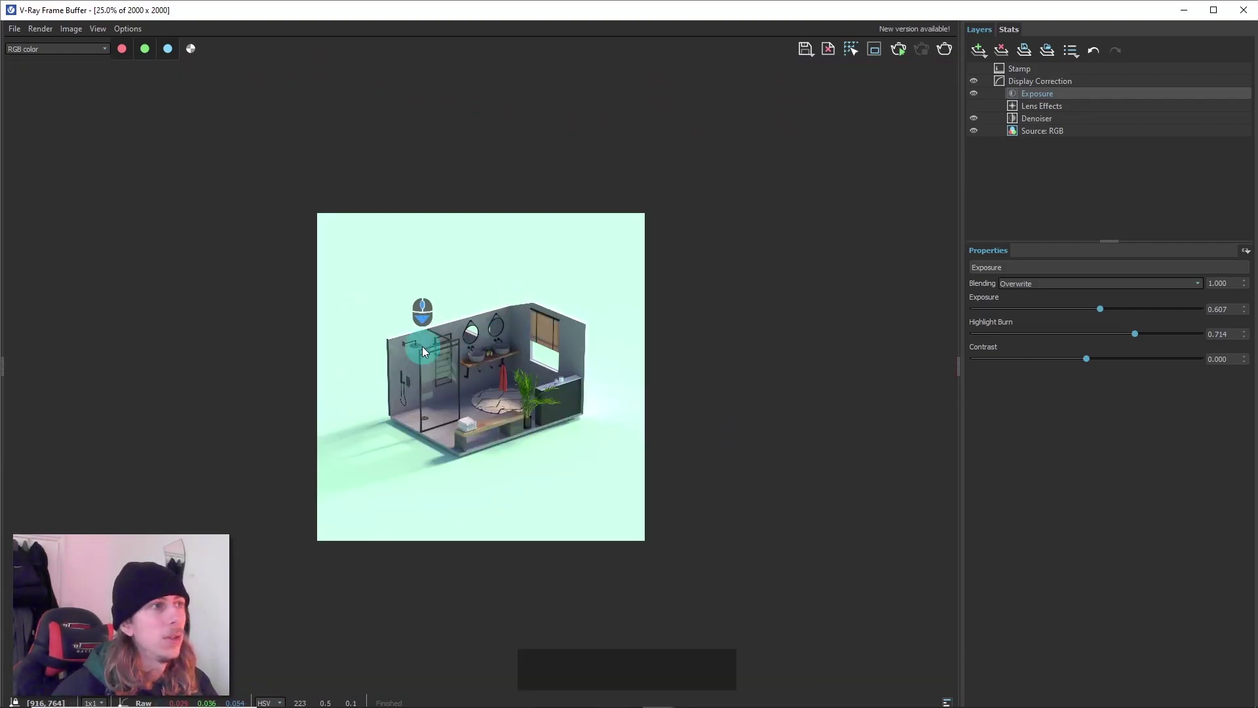
{"action": "scroll", "coordinate": [373, 352], "scroll_direction": "up", "scroll_amount": 1}
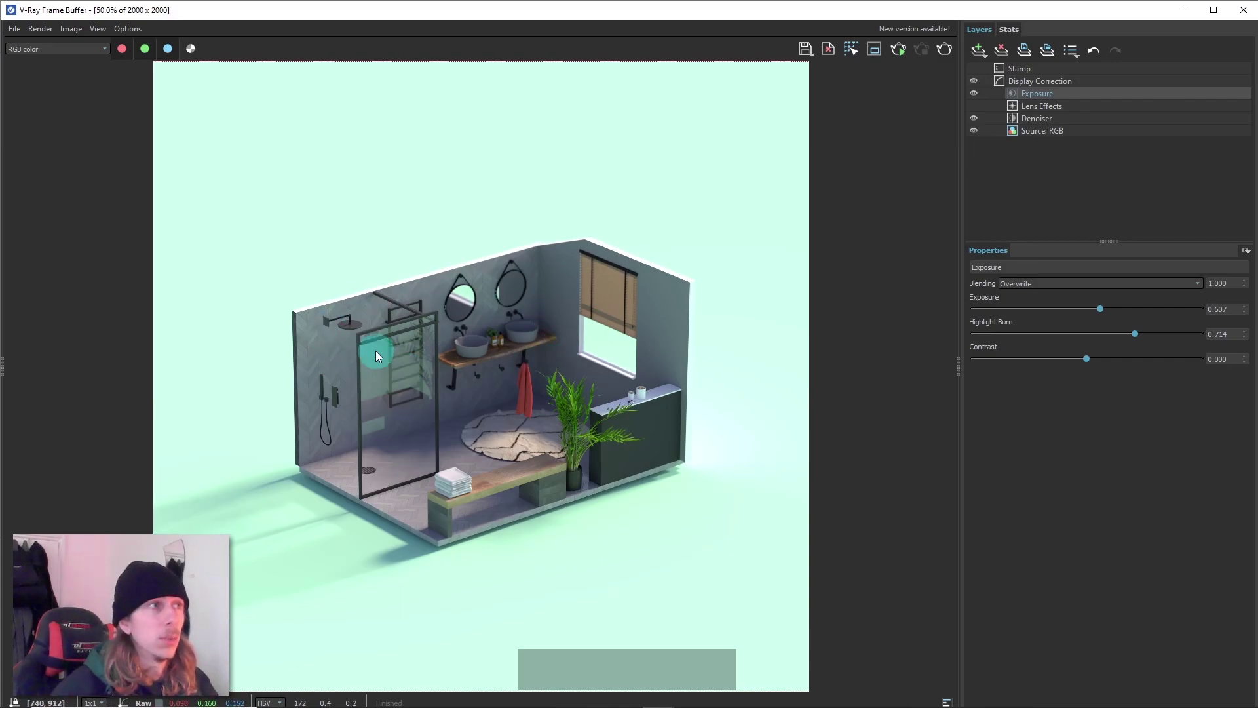
{"action": "scroll", "coordinate": [375, 352], "scroll_direction": "up", "scroll_amount": 2}
{"action": "scroll", "coordinate": [407, 366], "scroll_direction": "down", "scroll_amount": 1}
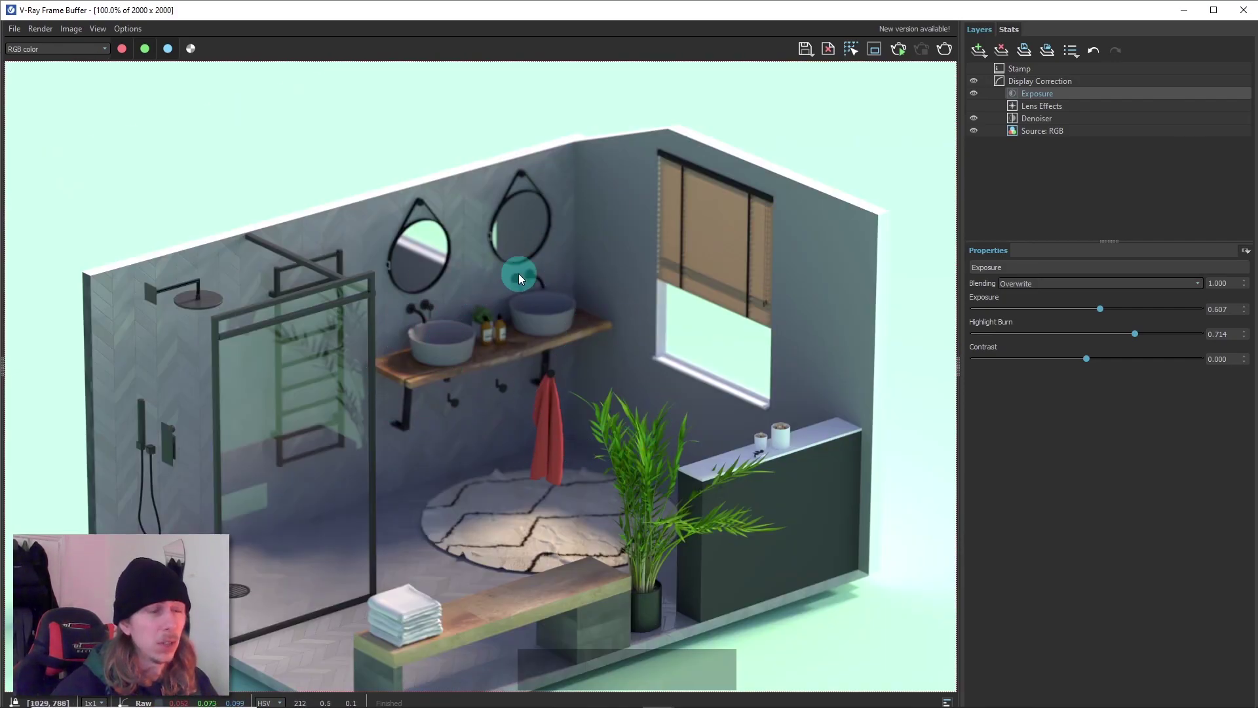
{"action": "scroll", "coordinate": [580, 365], "scroll_direction": "down", "scroll_amount": 1}
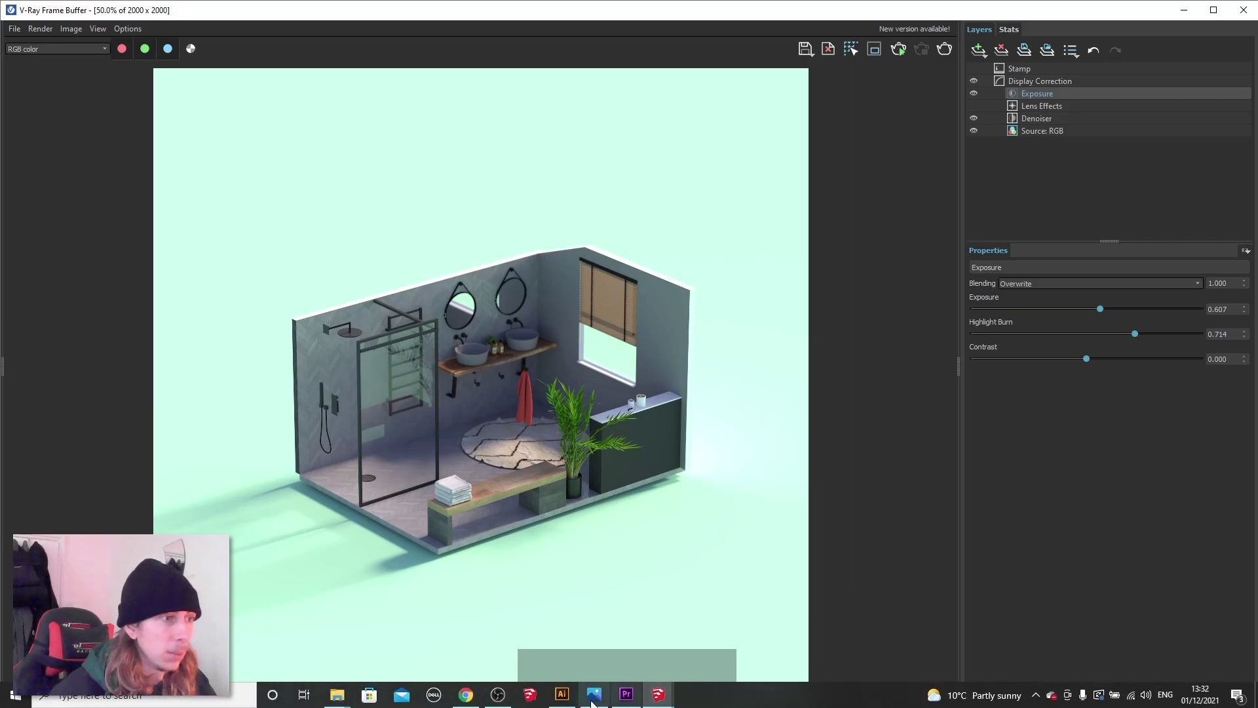
{"action": "left_click", "coordinate": [590, 697]}
{"action": "scroll", "coordinate": [669, 273], "scroll_direction": "up", "scroll_amount": 2}
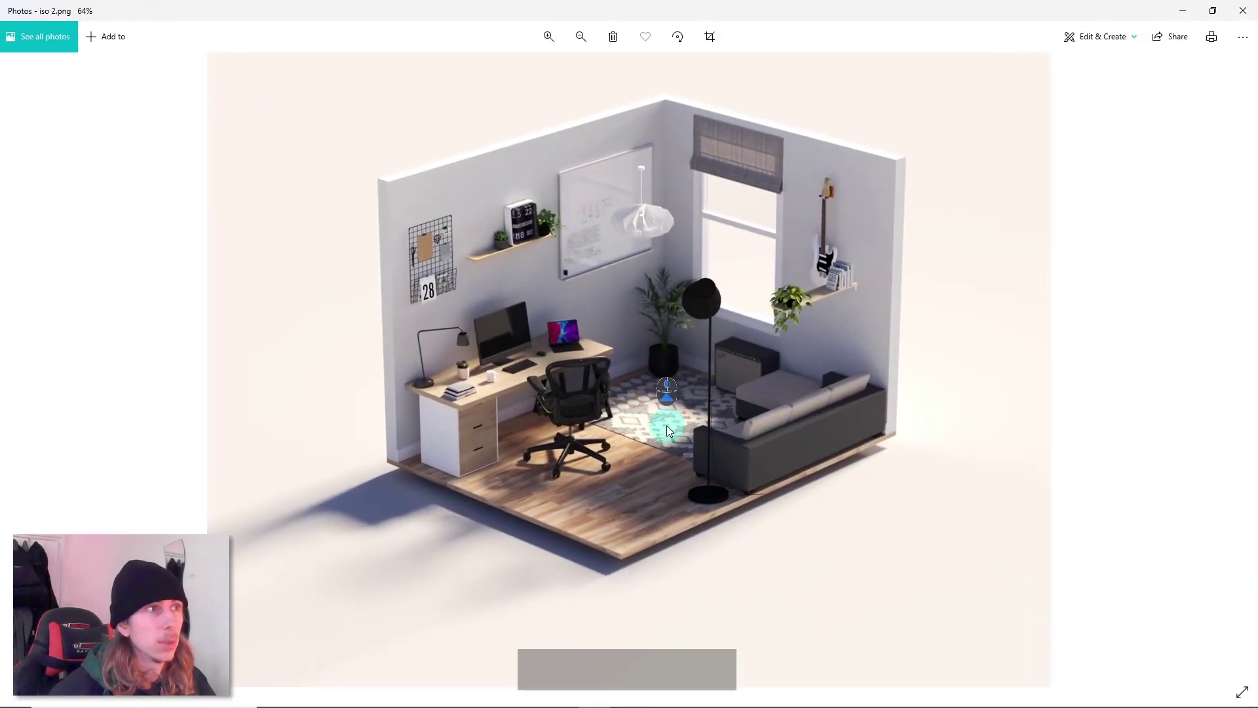
{"action": "scroll", "coordinate": [717, 270], "scroll_direction": "down", "scroll_amount": 3}
{"action": "scroll", "coordinate": [717, 270], "scroll_direction": "up", "scroll_amount": 1}
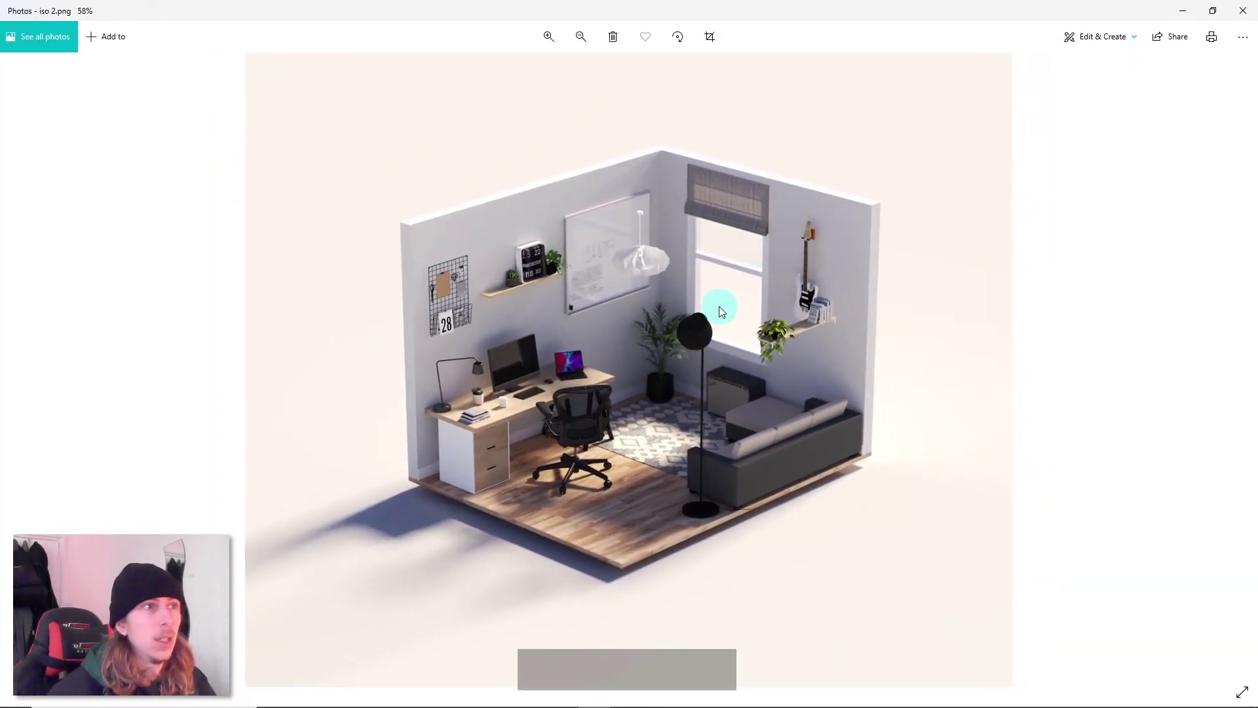
{"action": "scroll", "coordinate": [639, 516], "scroll_direction": "up", "scroll_amount": 4}
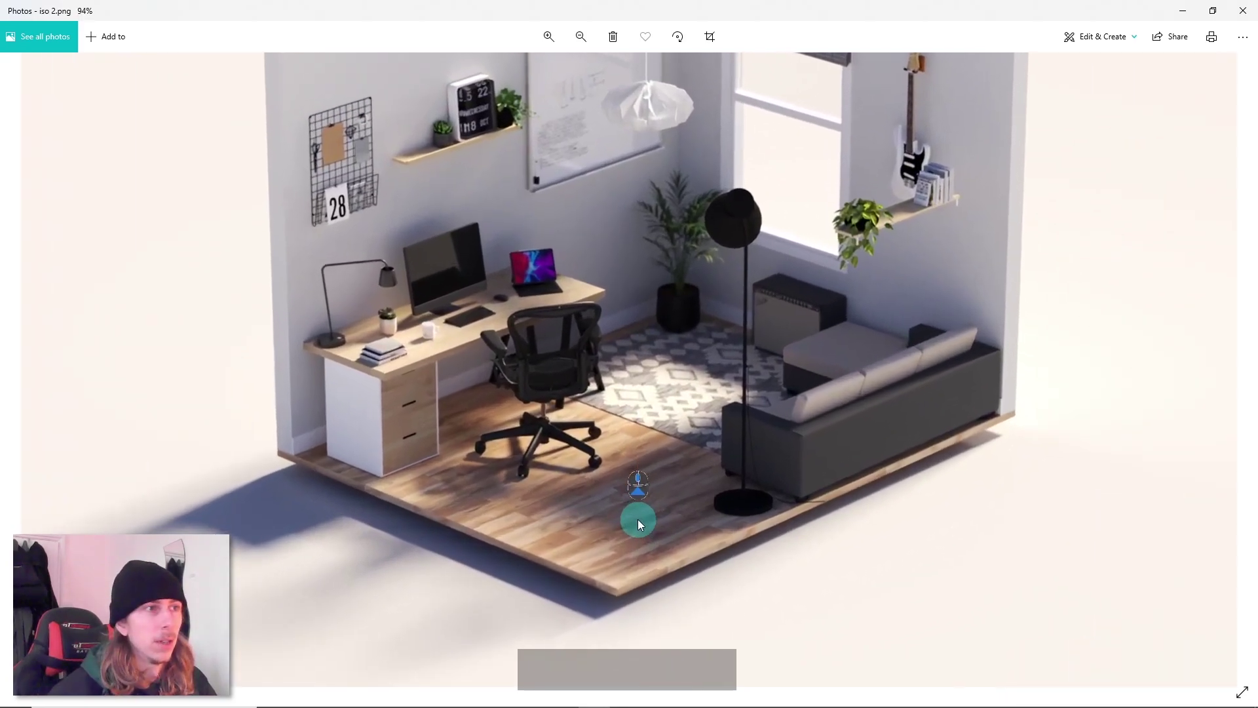
{"action": "scroll", "coordinate": [590, 414], "scroll_direction": "down", "scroll_amount": 2}
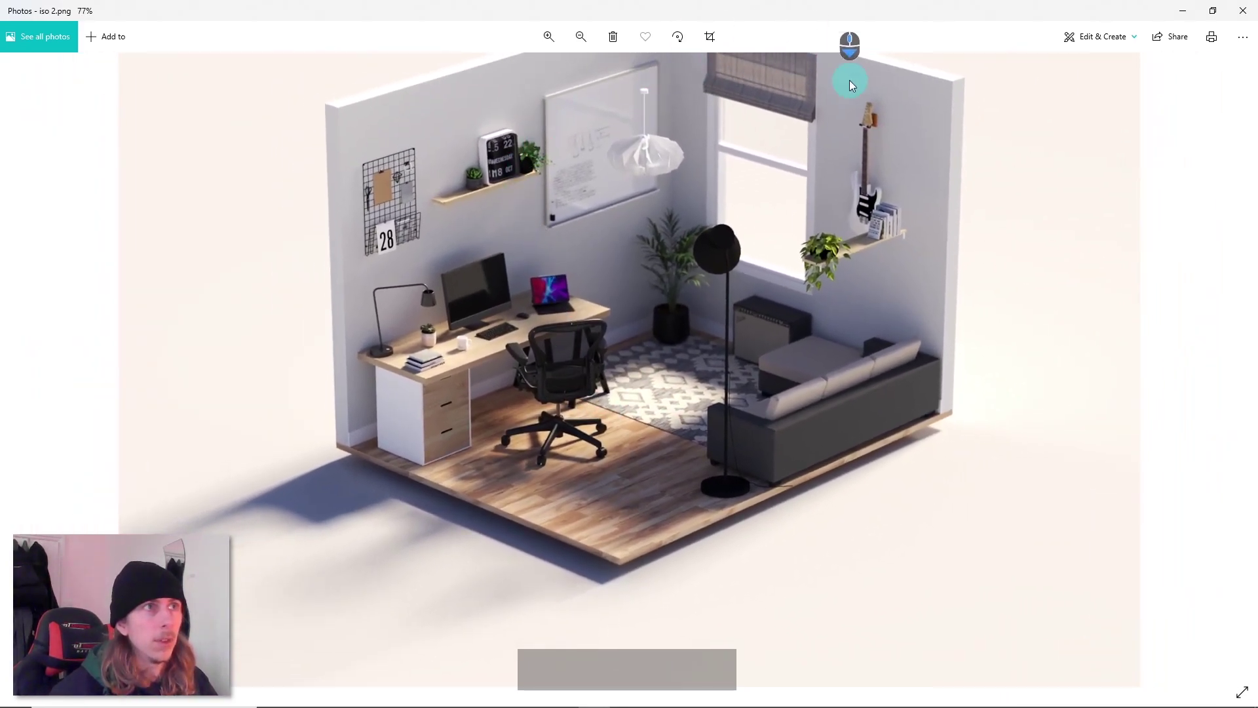
{"action": "scroll", "coordinate": [666, 506], "scroll_direction": "down", "scroll_amount": 2}
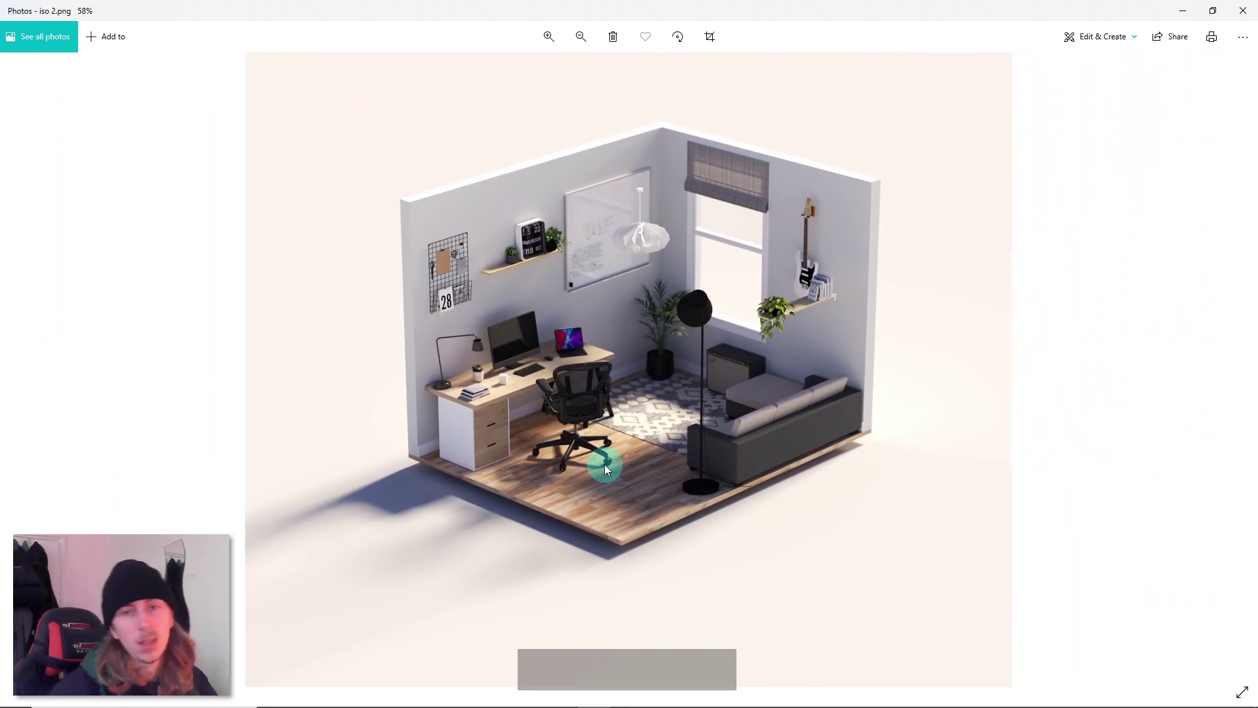
{"action": "scroll", "coordinate": [605, 464], "scroll_direction": "down", "scroll_amount": 1}
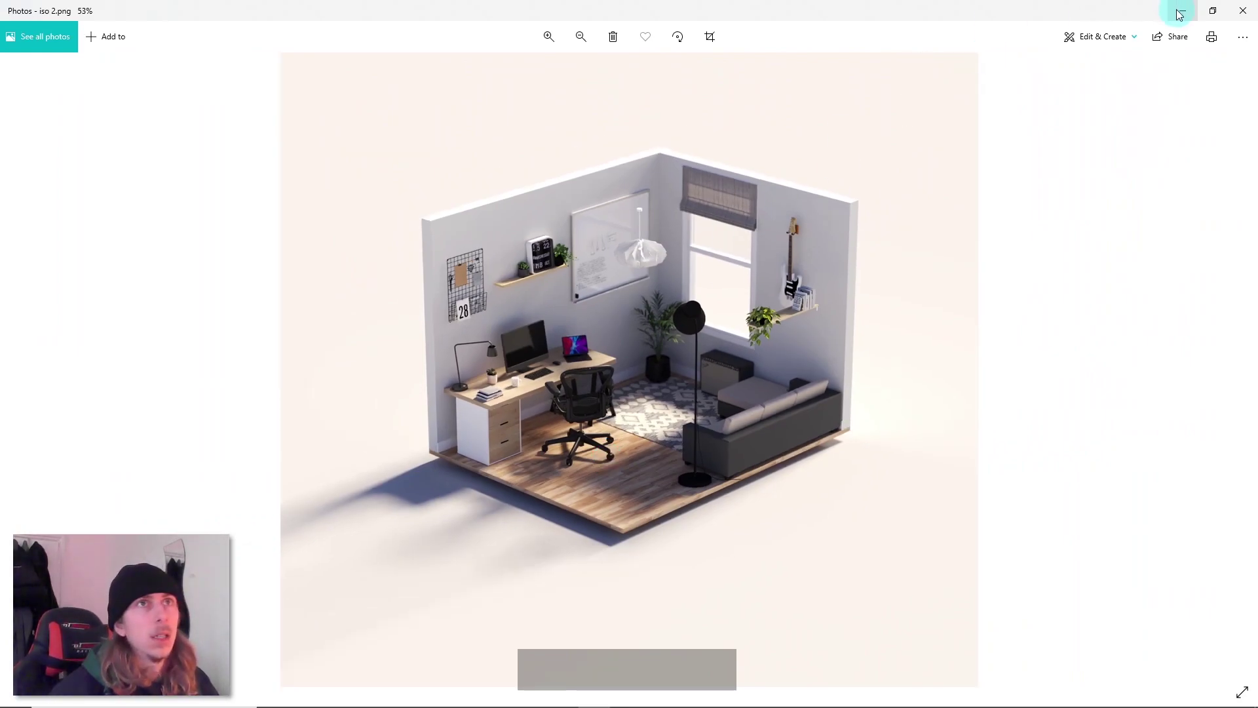
{"action": "left_click", "coordinate": [1180, 12]}
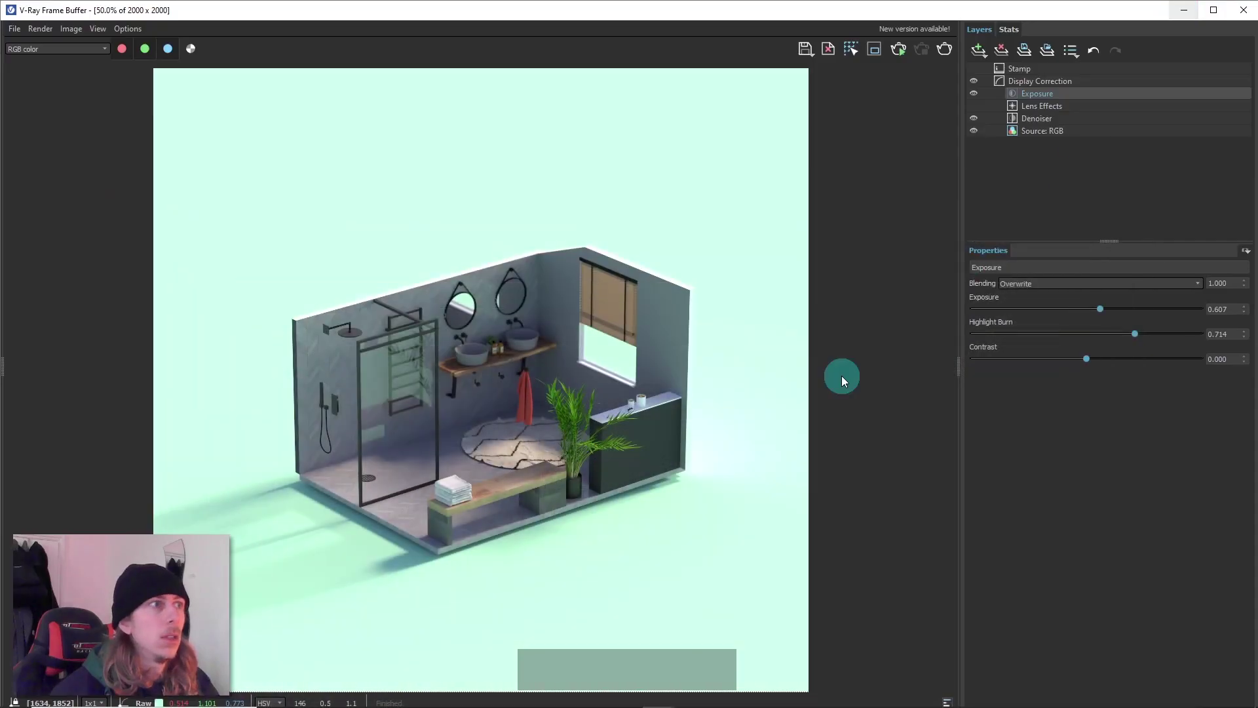
{"action": "scroll", "coordinate": [446, 397], "scroll_direction": "up", "scroll_amount": 2}
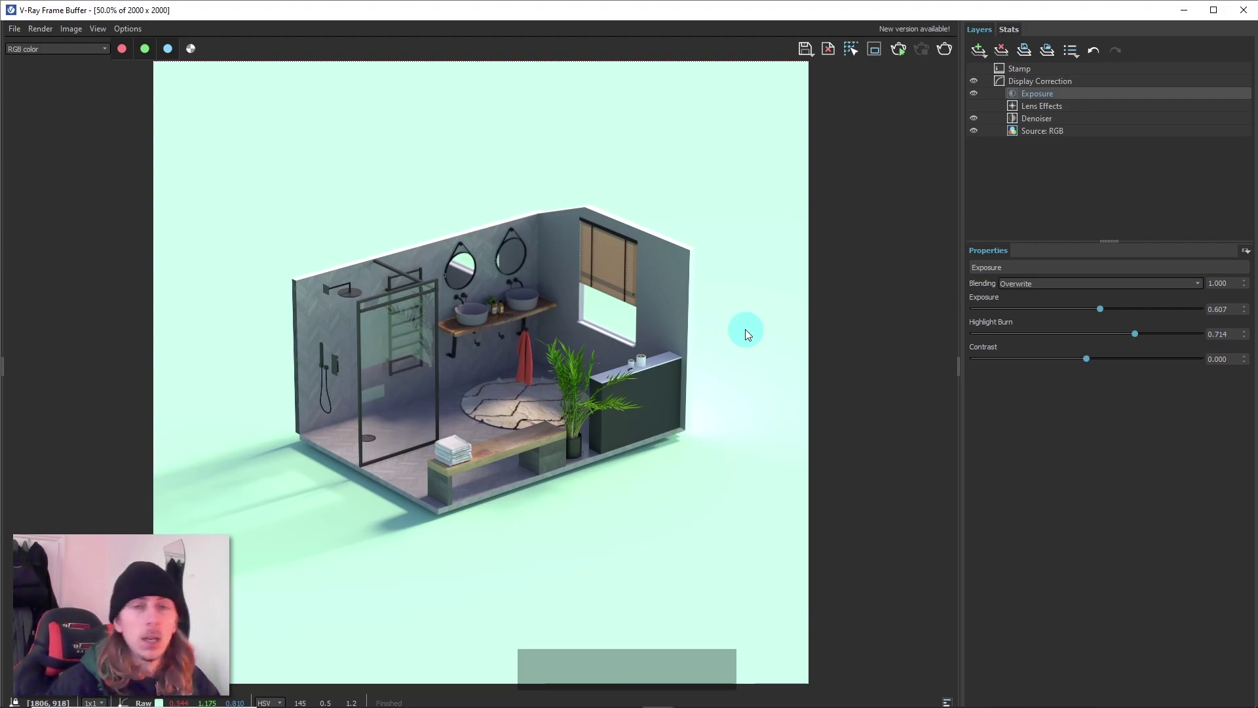
{"action": "scroll", "coordinate": [687, 301], "scroll_direction": "down", "scroll_amount": 2}
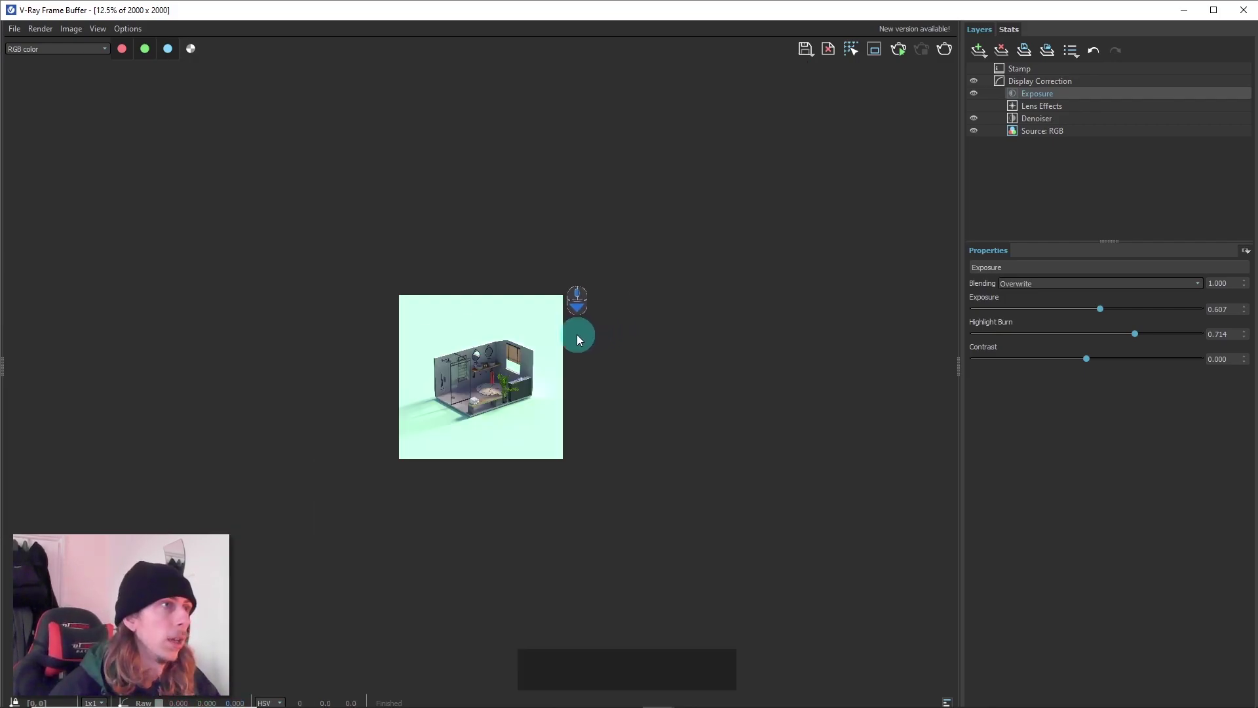
{"action": "scroll", "coordinate": [478, 353], "scroll_direction": "up", "scroll_amount": 2}
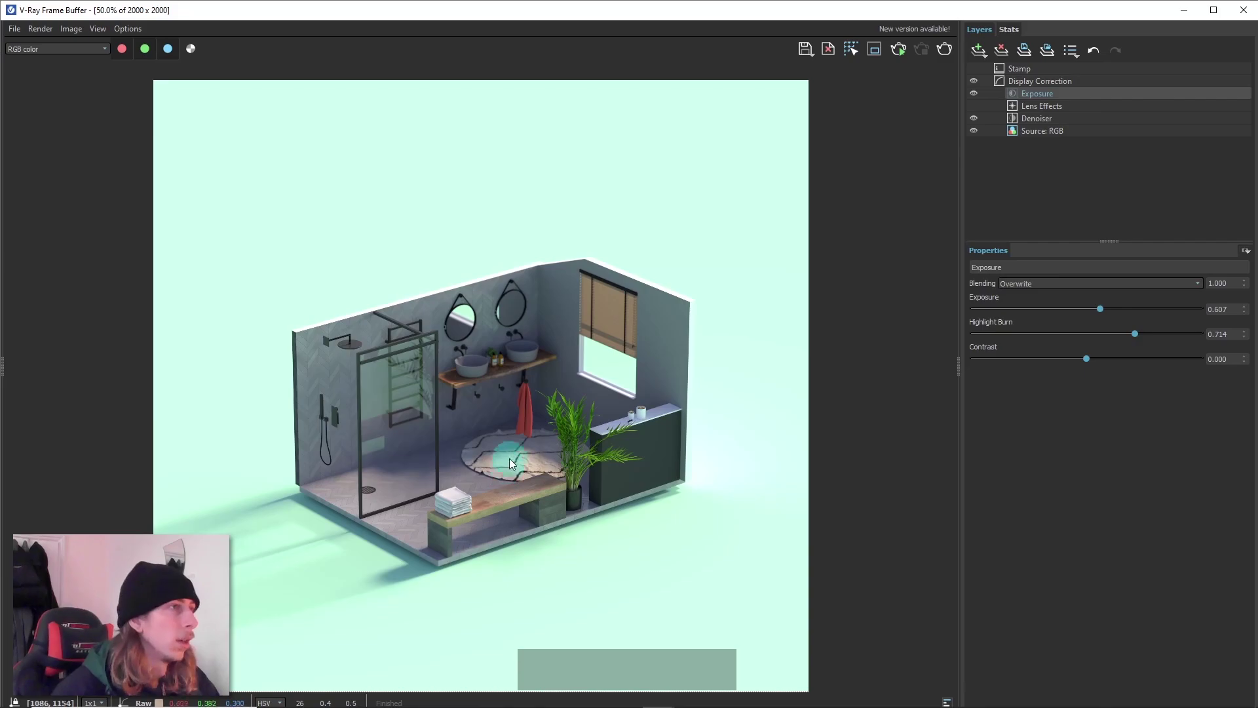
{"action": "scroll", "coordinate": [537, 412], "scroll_direction": "down", "scroll_amount": 2}
{"action": "scroll", "coordinate": [534, 418], "scroll_direction": "up", "scroll_amount": 2}
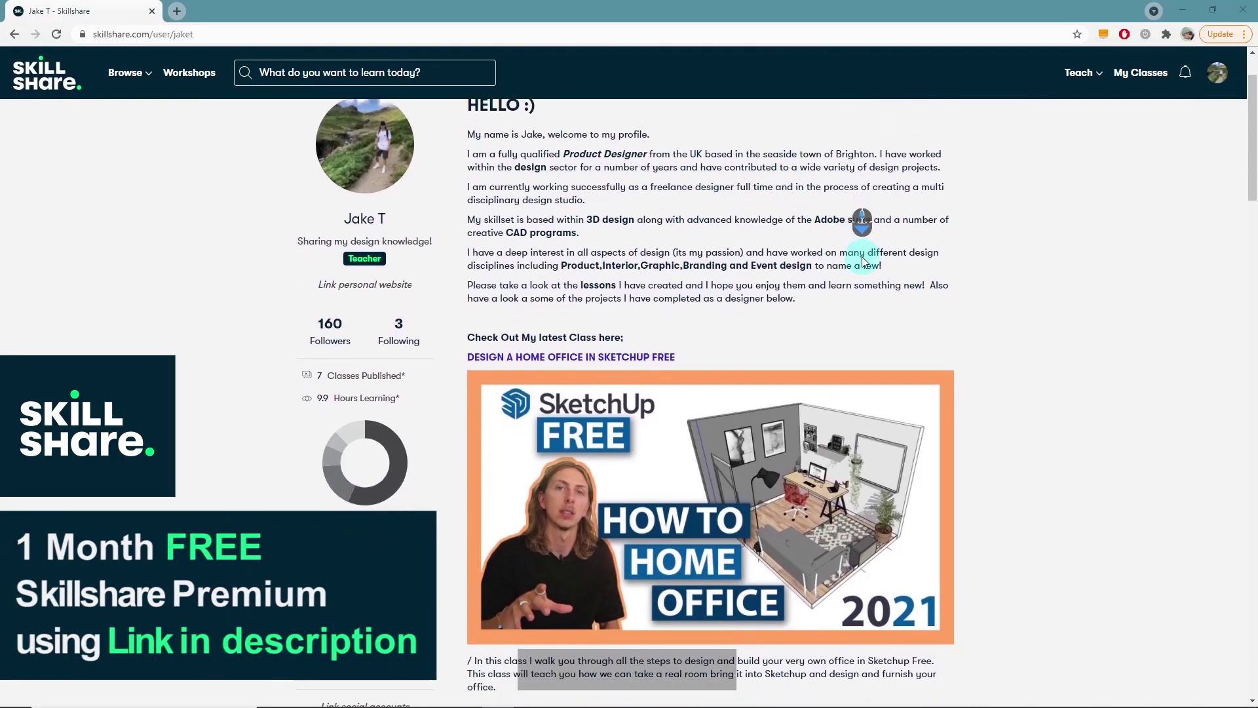
{"action": "scroll", "coordinate": [852, 256], "scroll_direction": "down", "scroll_amount": 4}
{"action": "scroll", "coordinate": [854, 261], "scroll_direction": "down", "scroll_amount": 10}
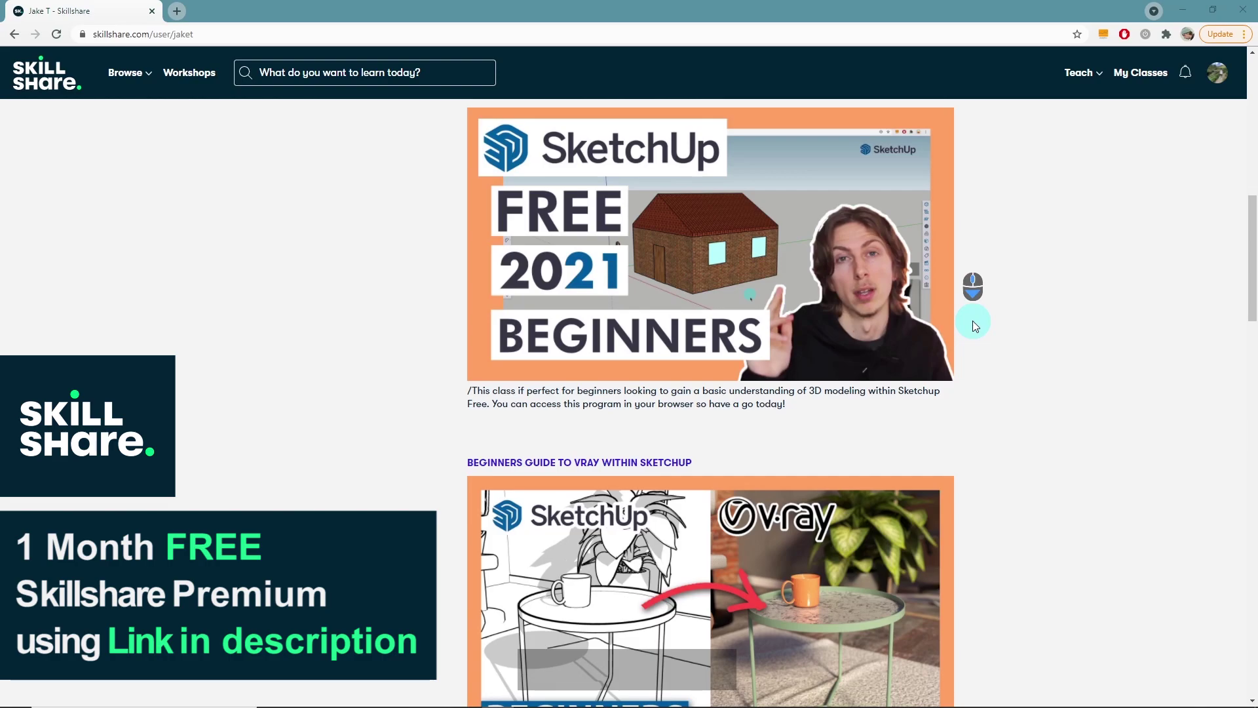
{"action": "scroll", "coordinate": [972, 326], "scroll_direction": "down", "scroll_amount": 13}
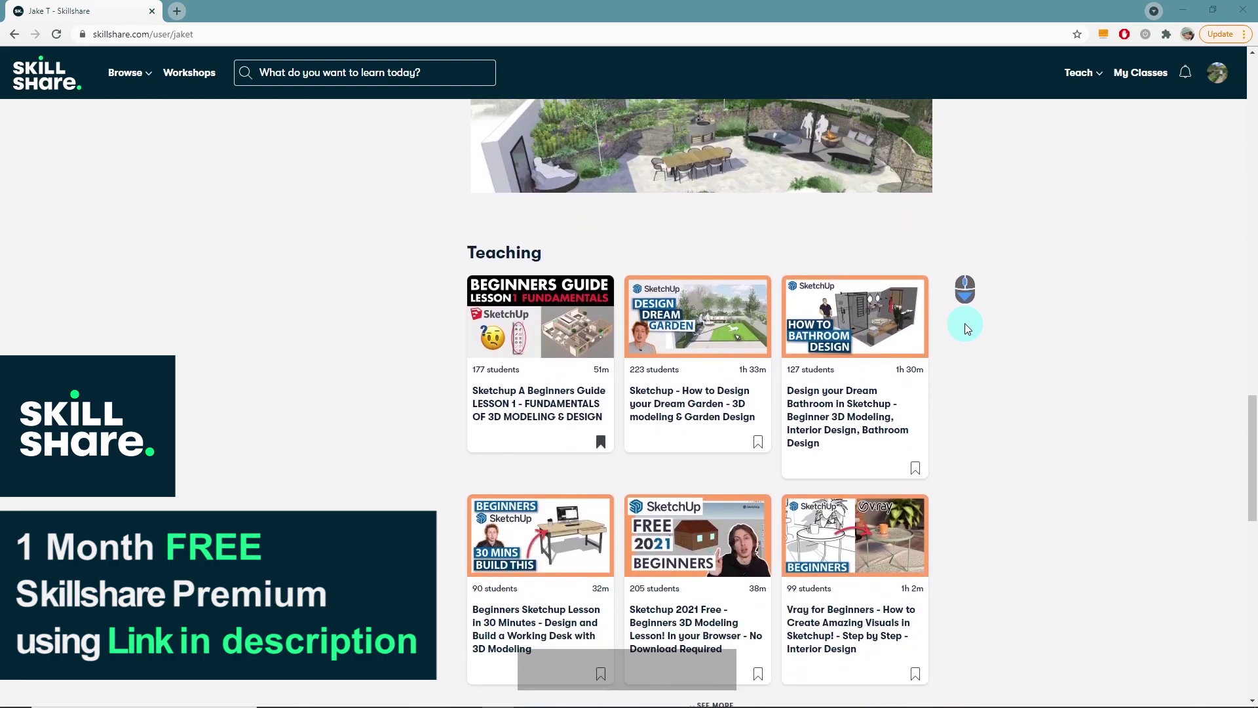
{"action": "scroll", "coordinate": [725, 498], "scroll_direction": "down", "scroll_amount": 2}
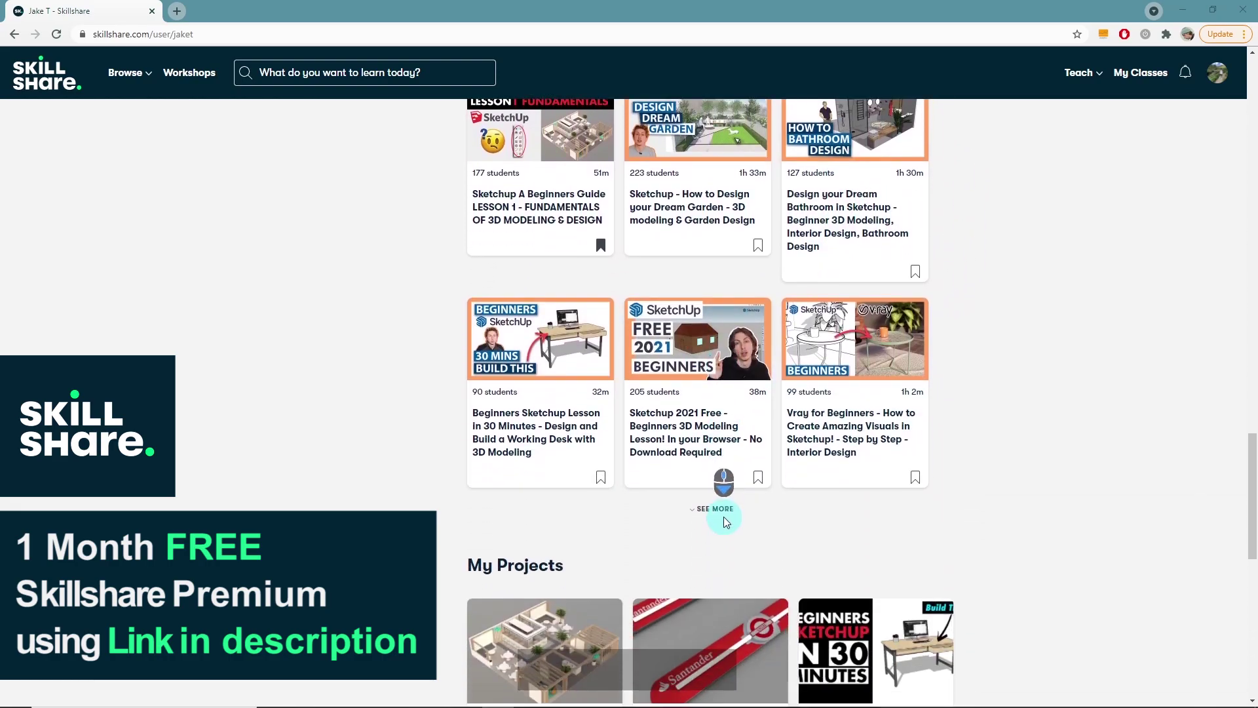